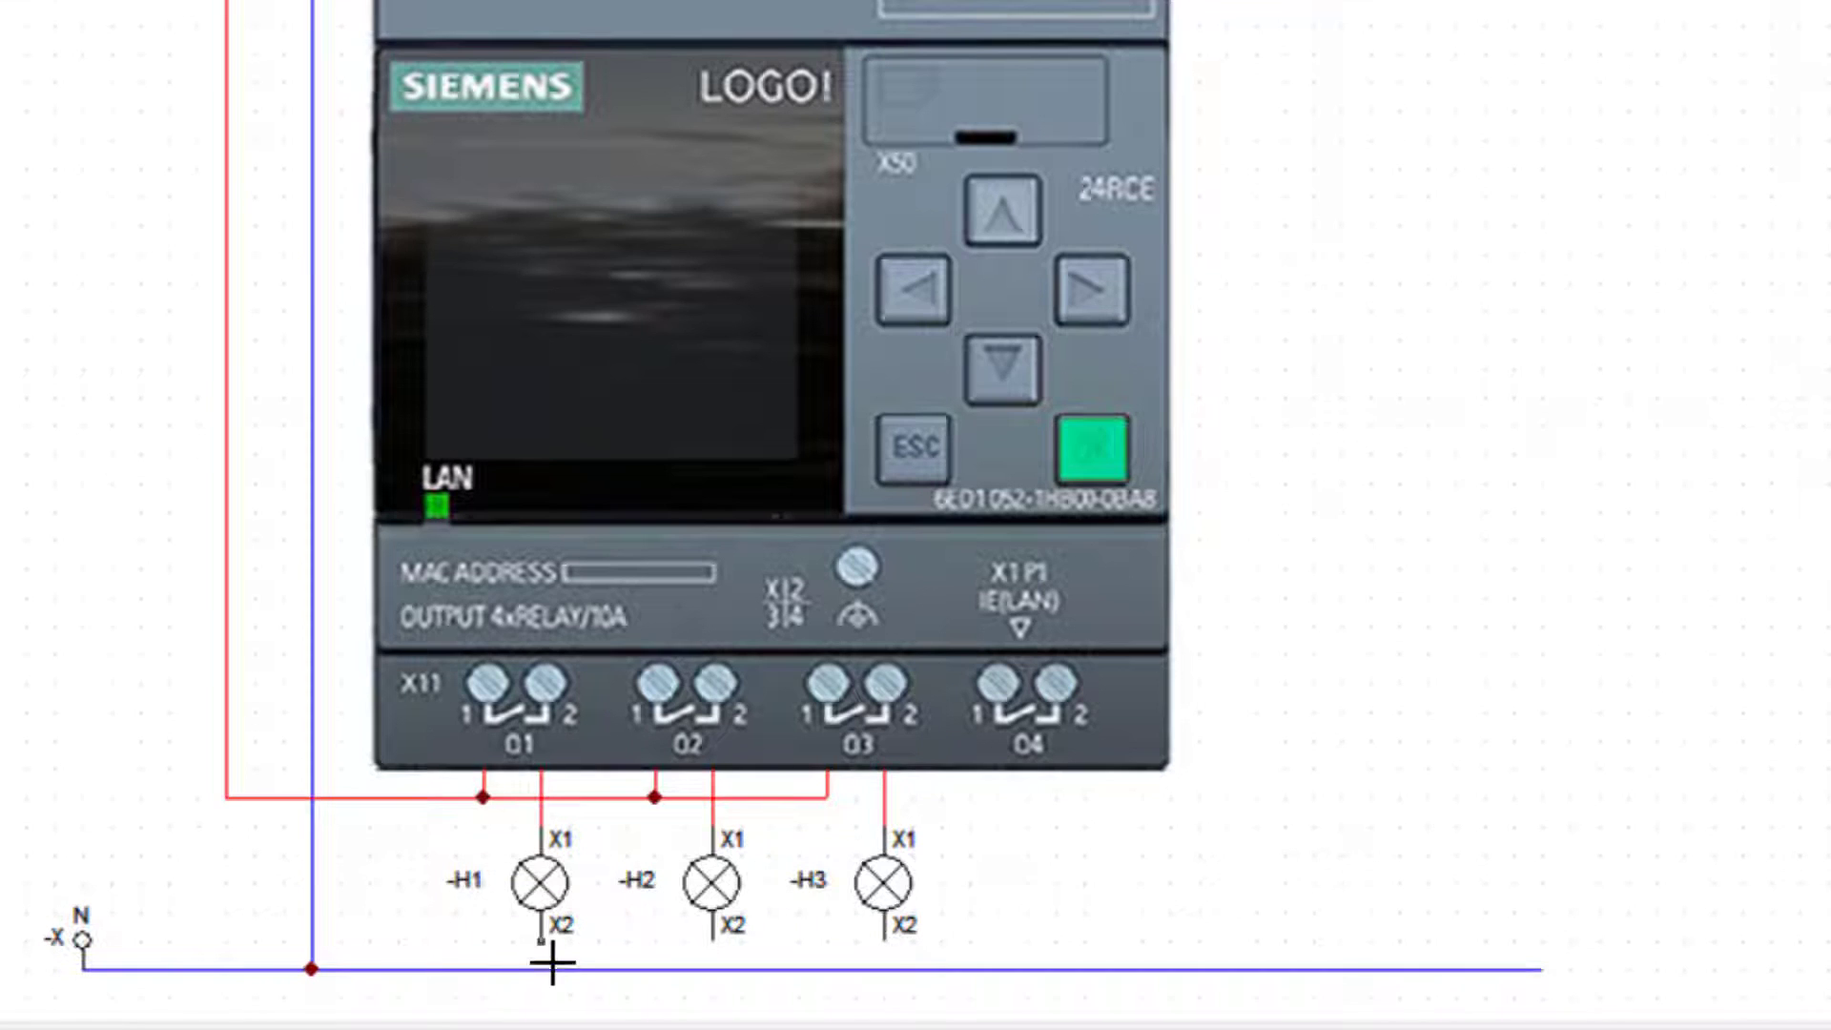
- Wire lamp -H1's X2 terminal to the neutral line and the ladder's positive supply to the normally closed I1 contact
left_click_drag(553, 963, 555, 980)
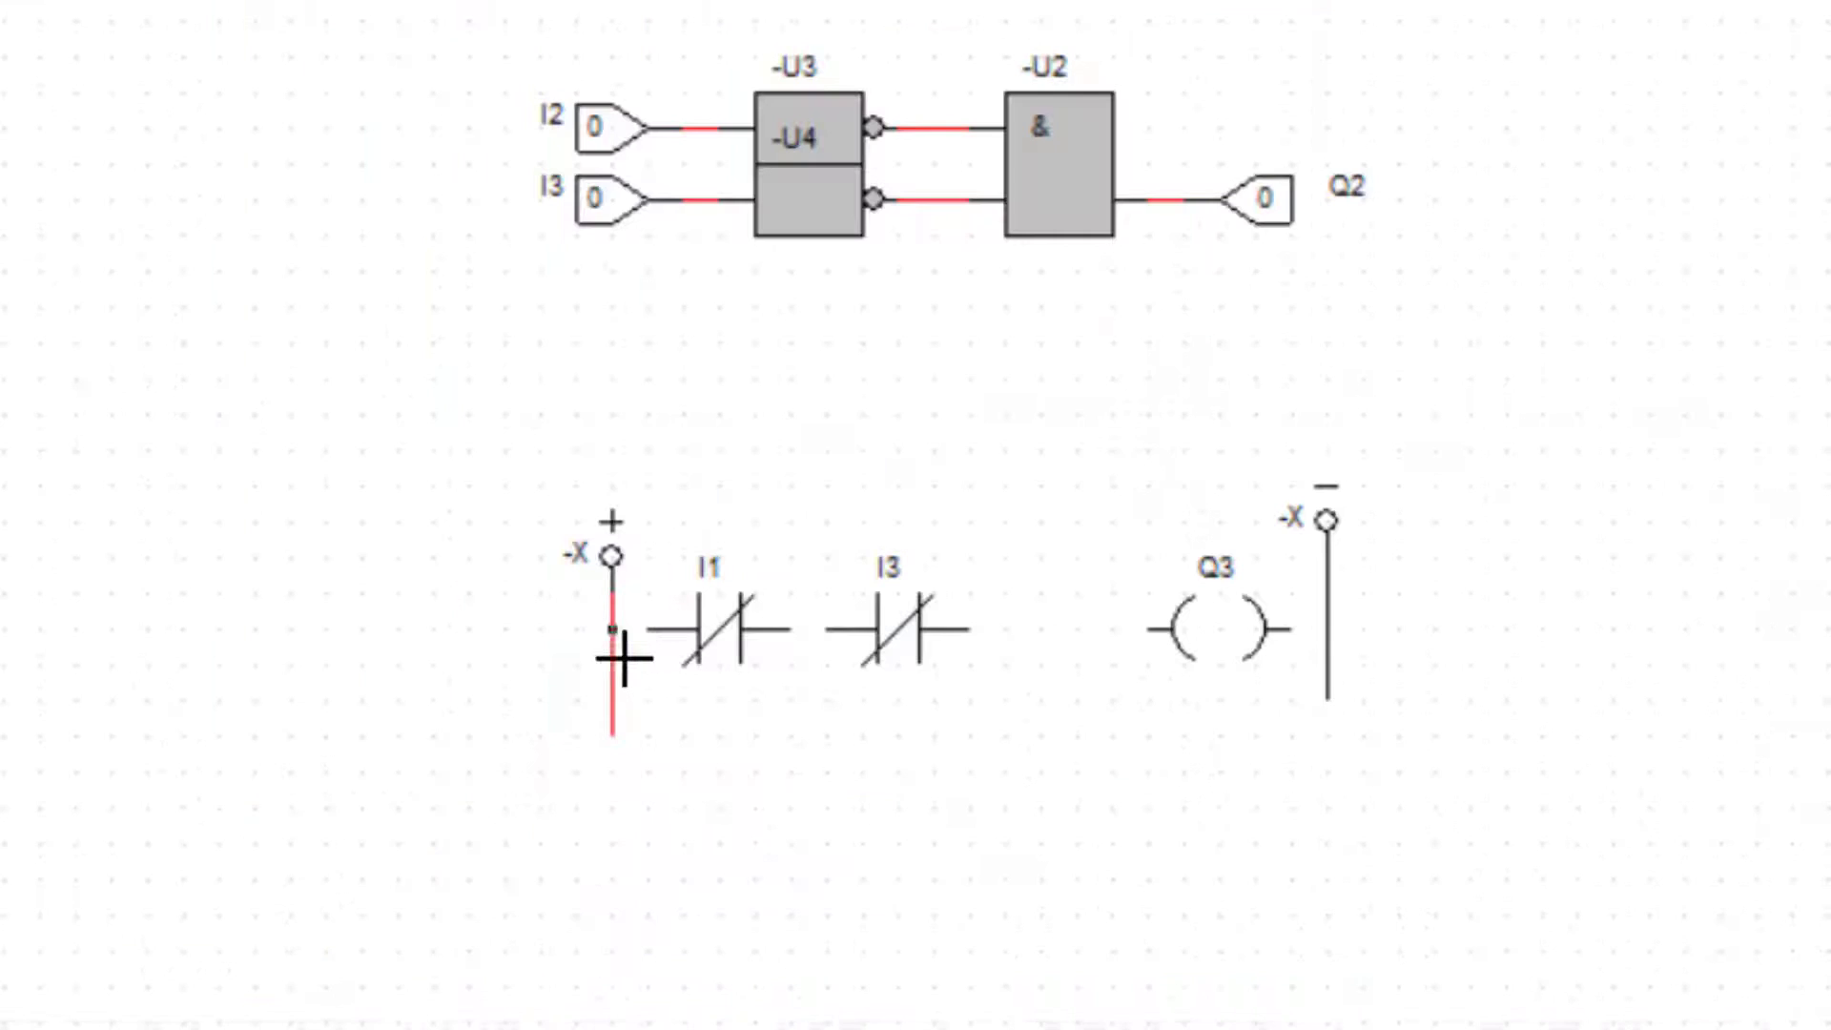
left_click_drag(621, 658, 664, 659)
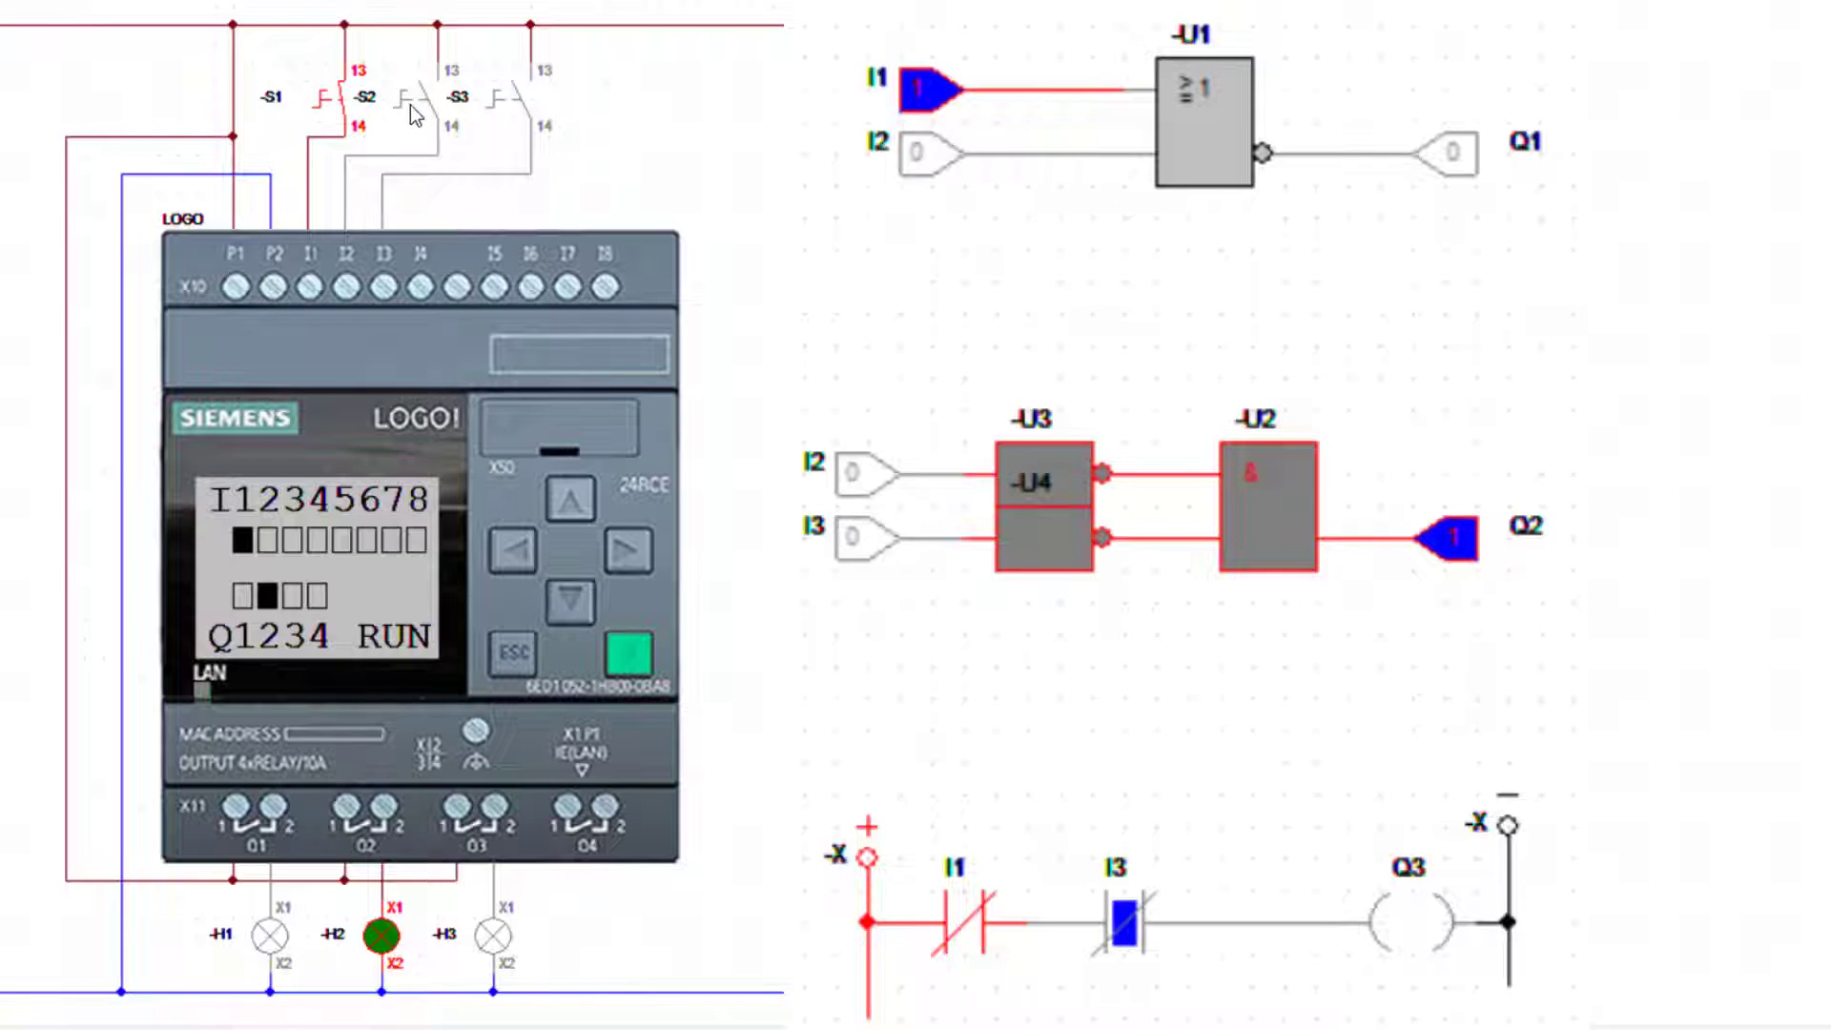
- Operate switches -S2 and -S3 in the running simulation to test how the outputs and lamps respond
left_click(413, 114)
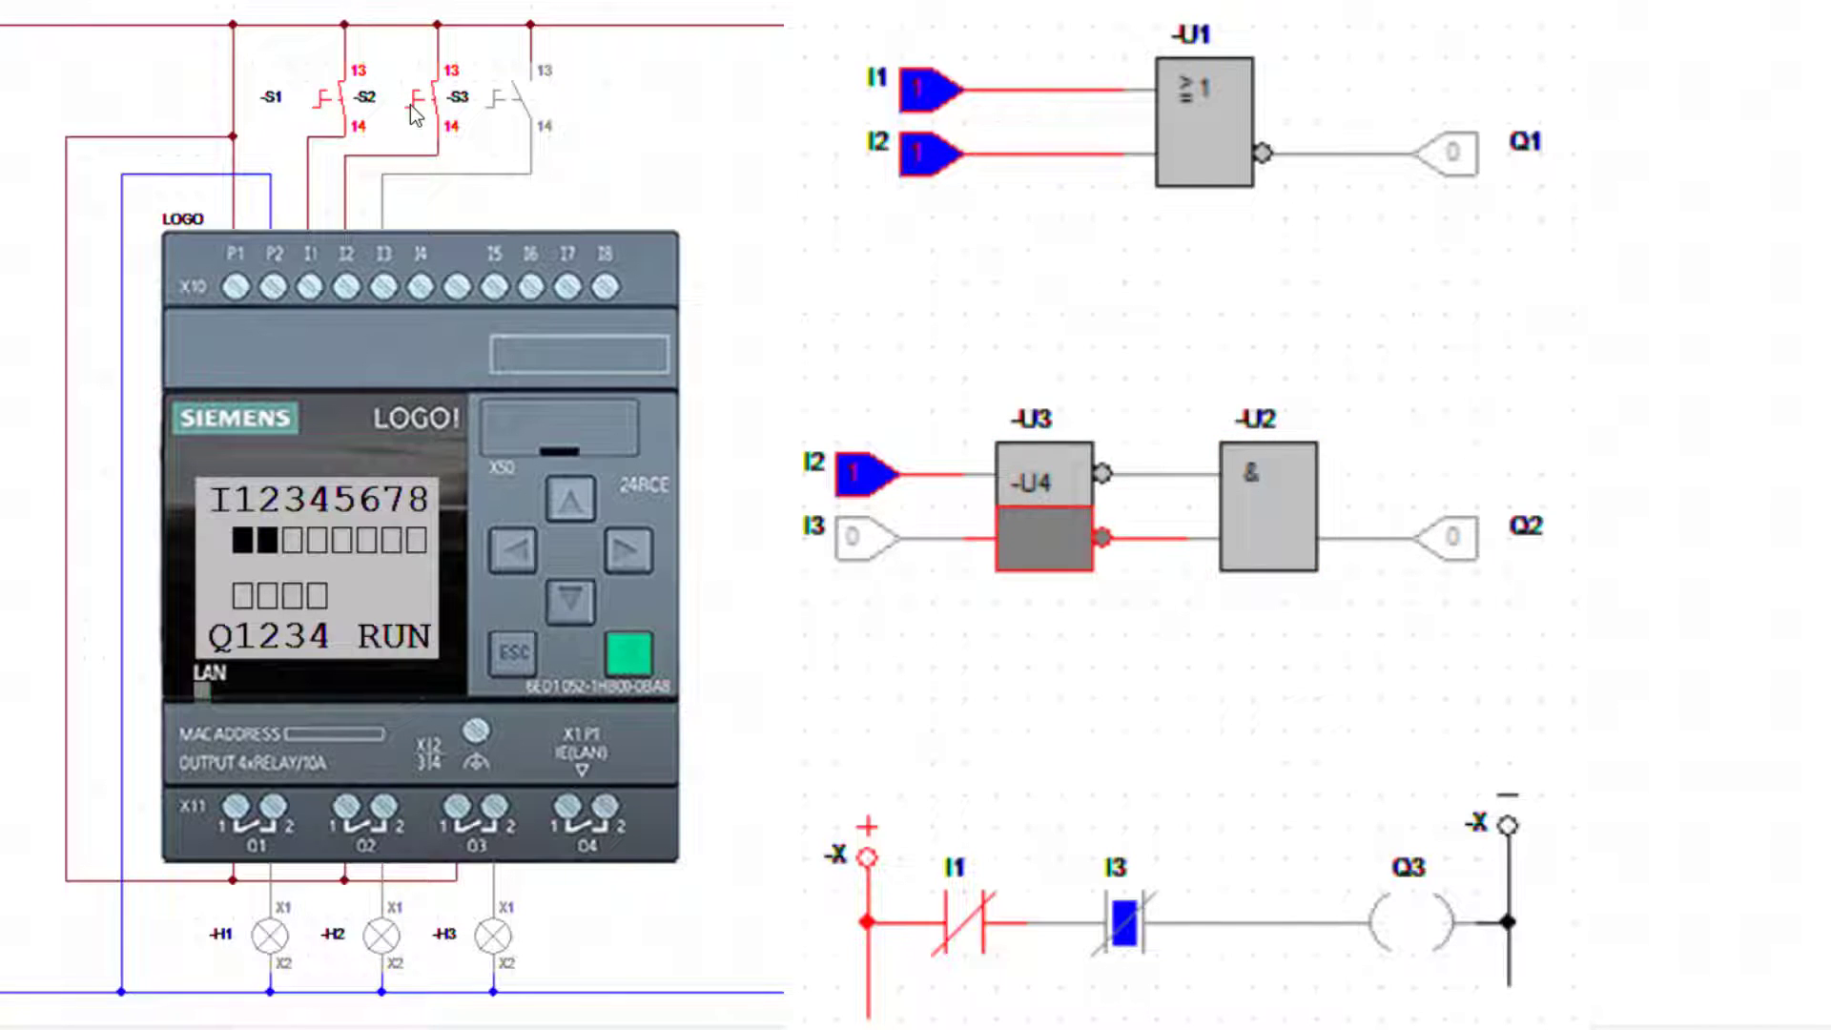
left_click(496, 108)
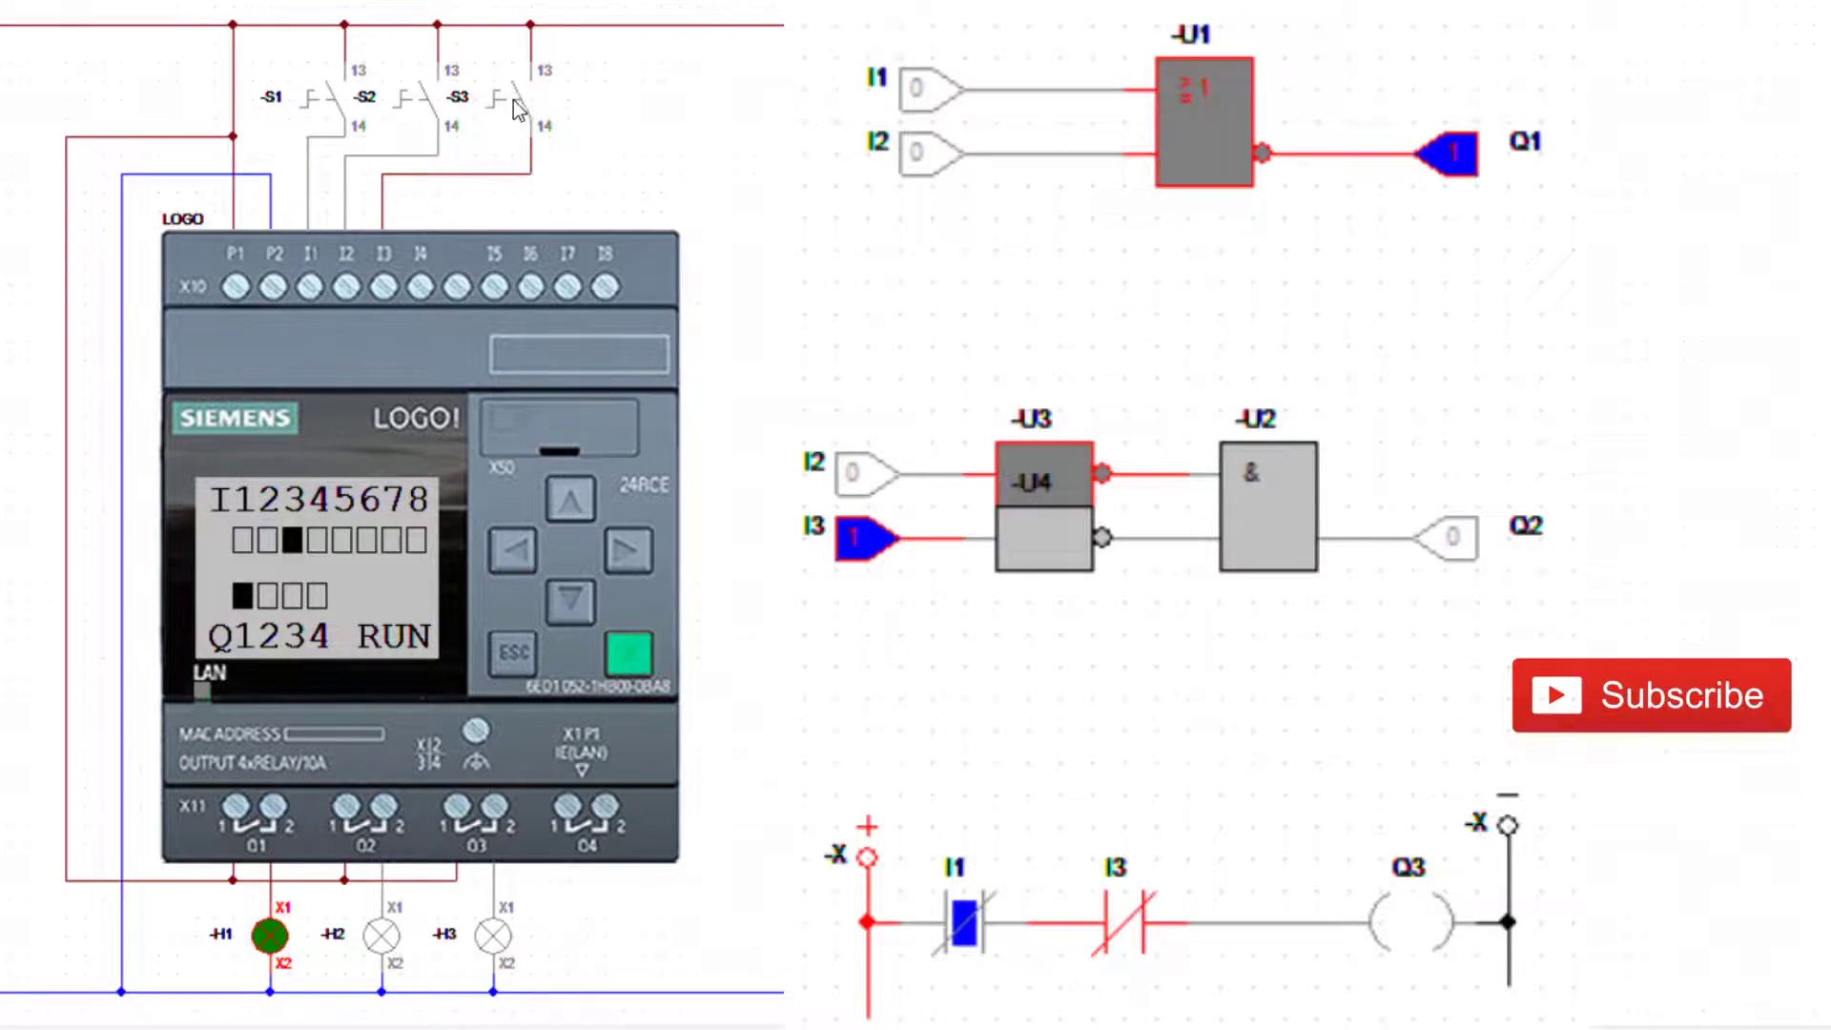
left_click(513, 100)
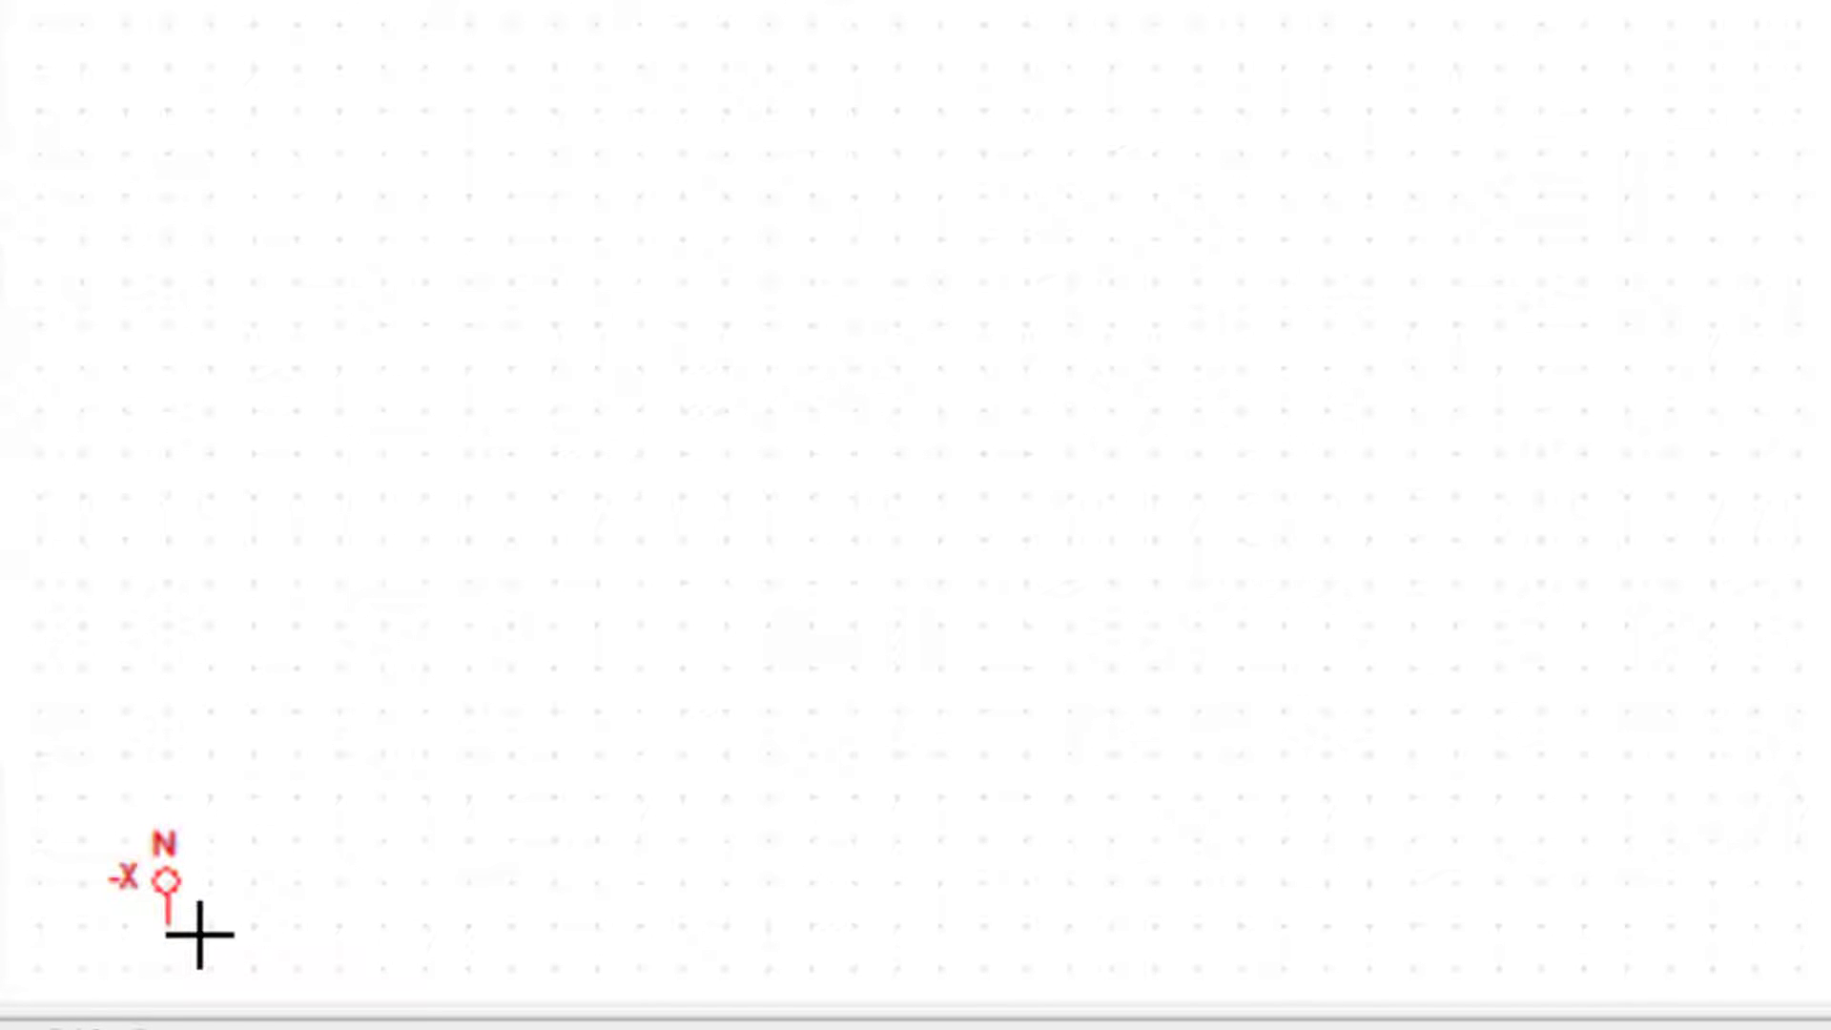
- Place the N supply terminal, and draw a long horizontal positive wire from L and a neutral wire from N
left_click(199, 934)
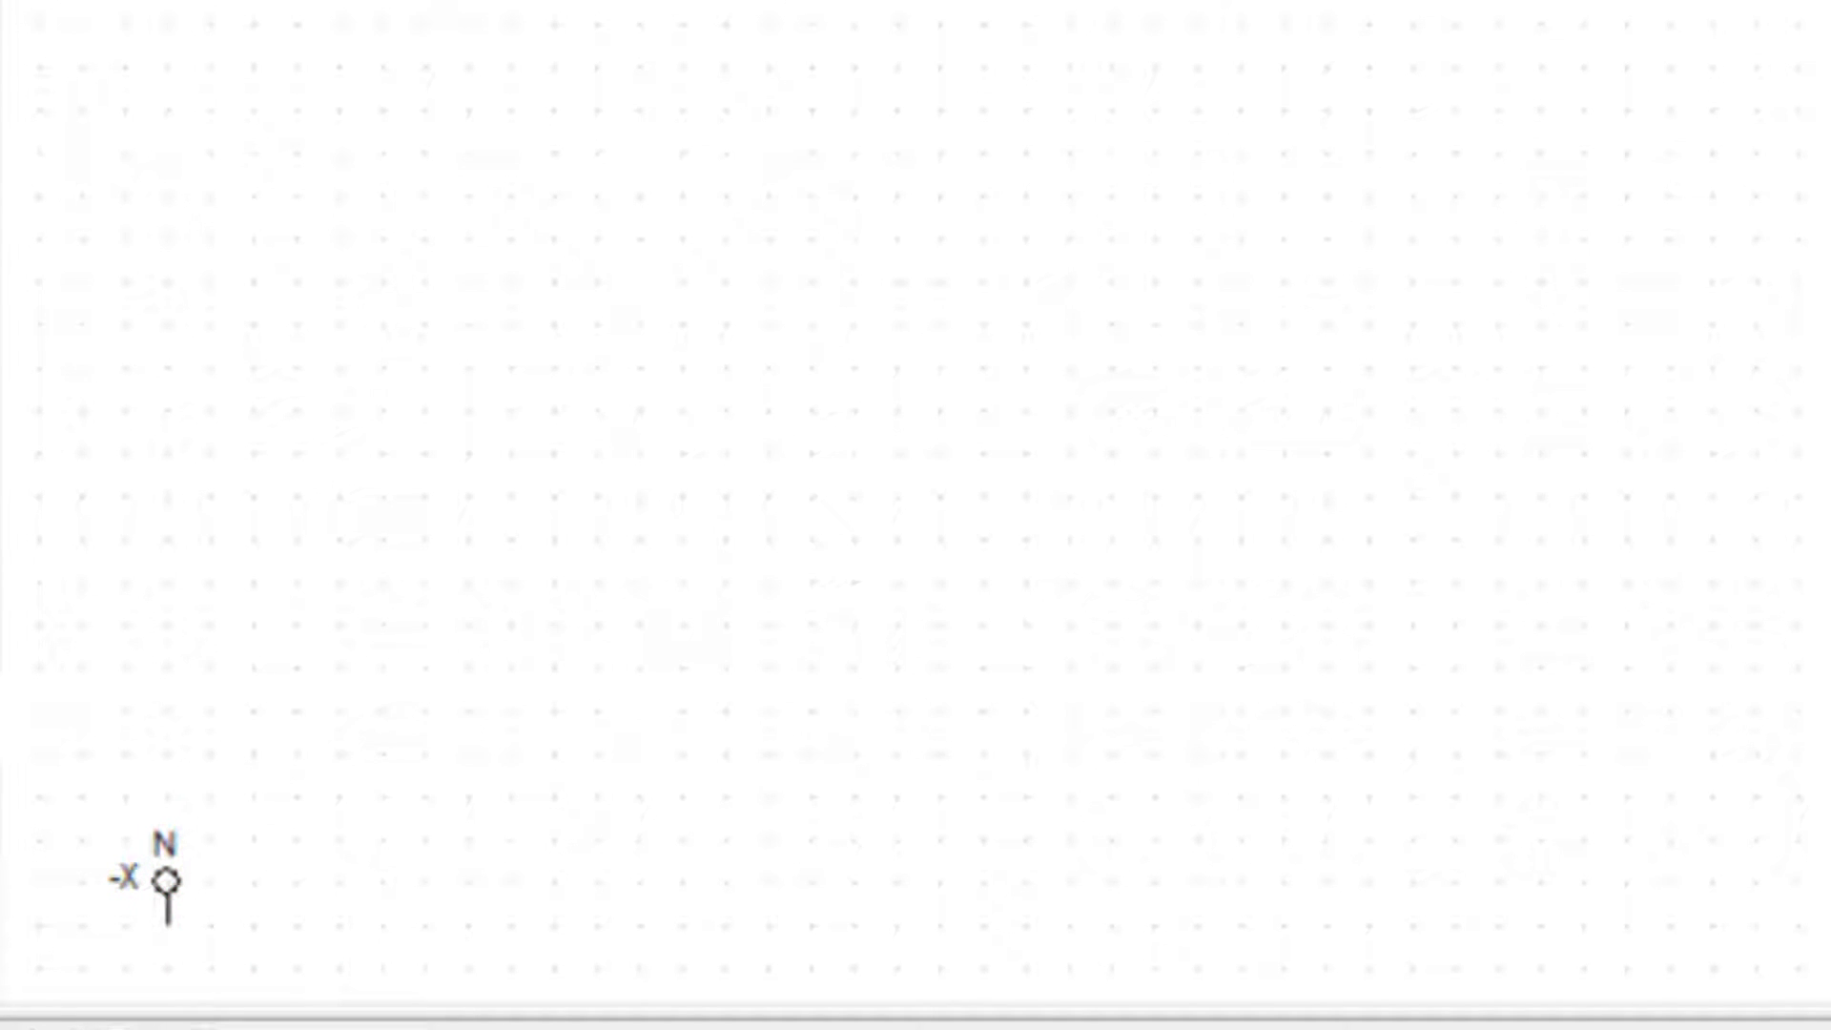
left_click(730, 225)
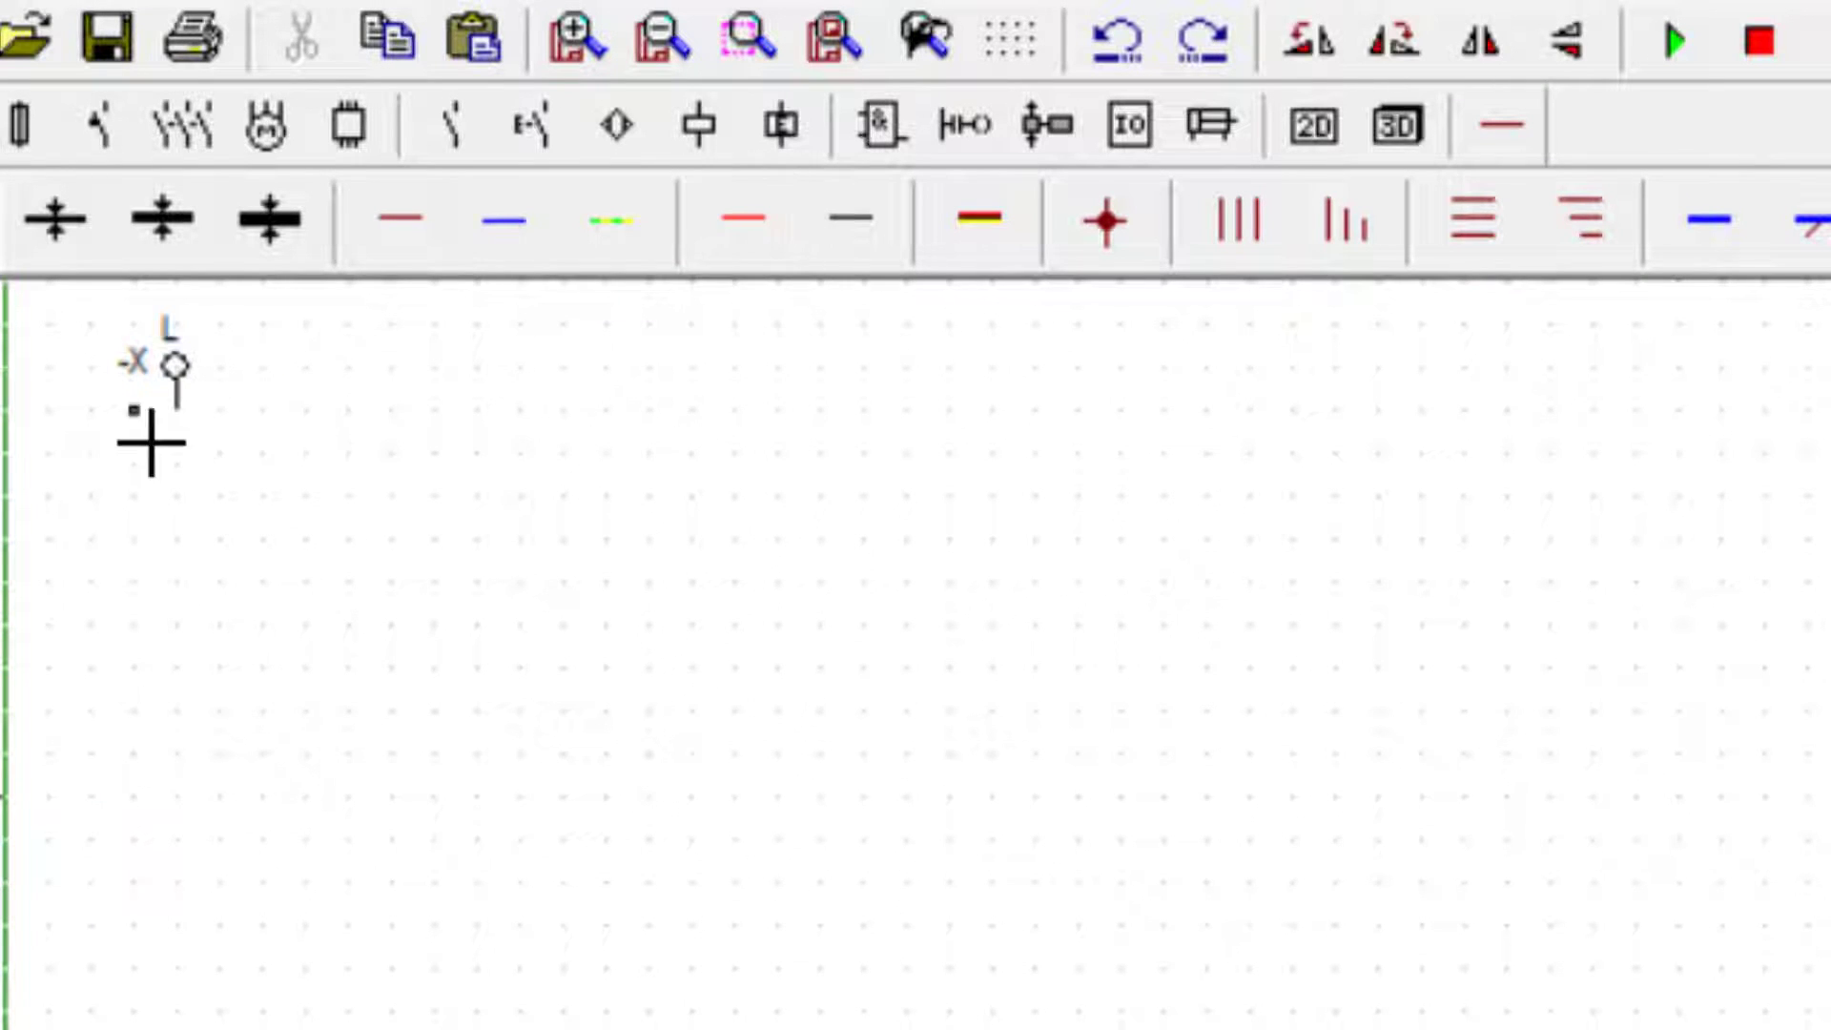
left_click(186, 425)
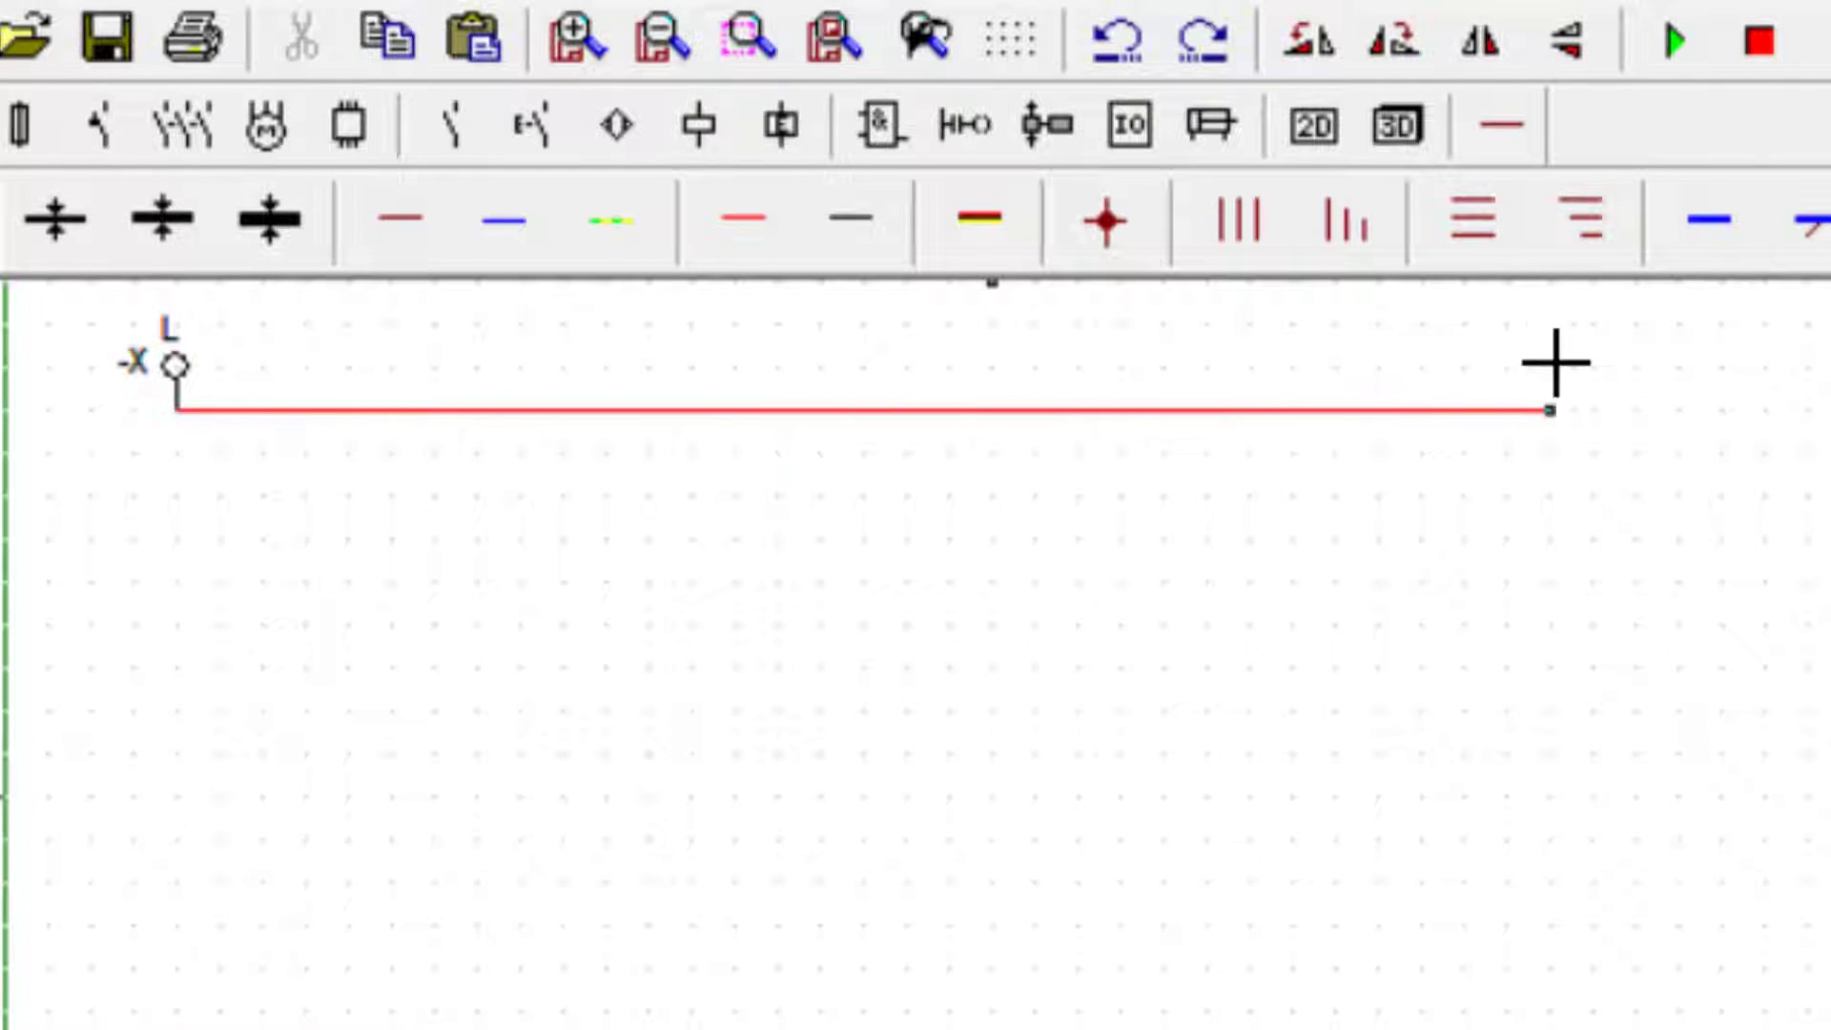
left_click(1829, 372)
left_click(507, 233)
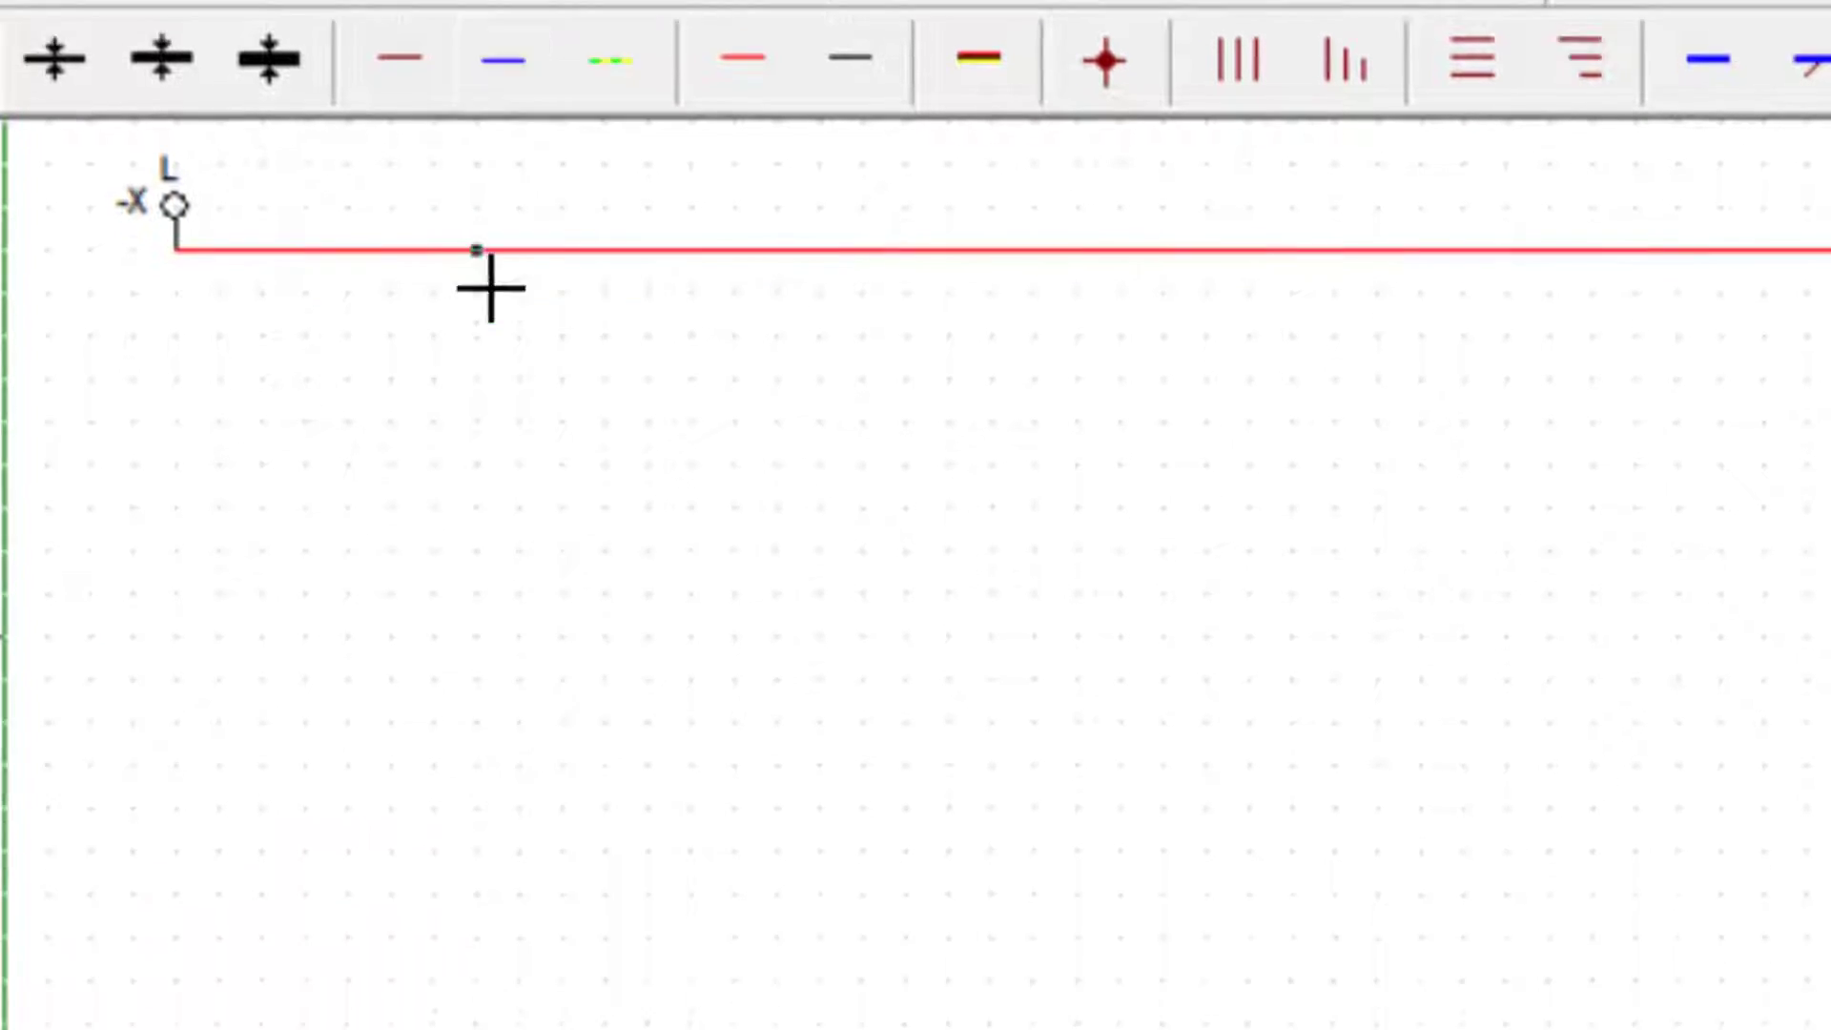
left_click(196, 939)
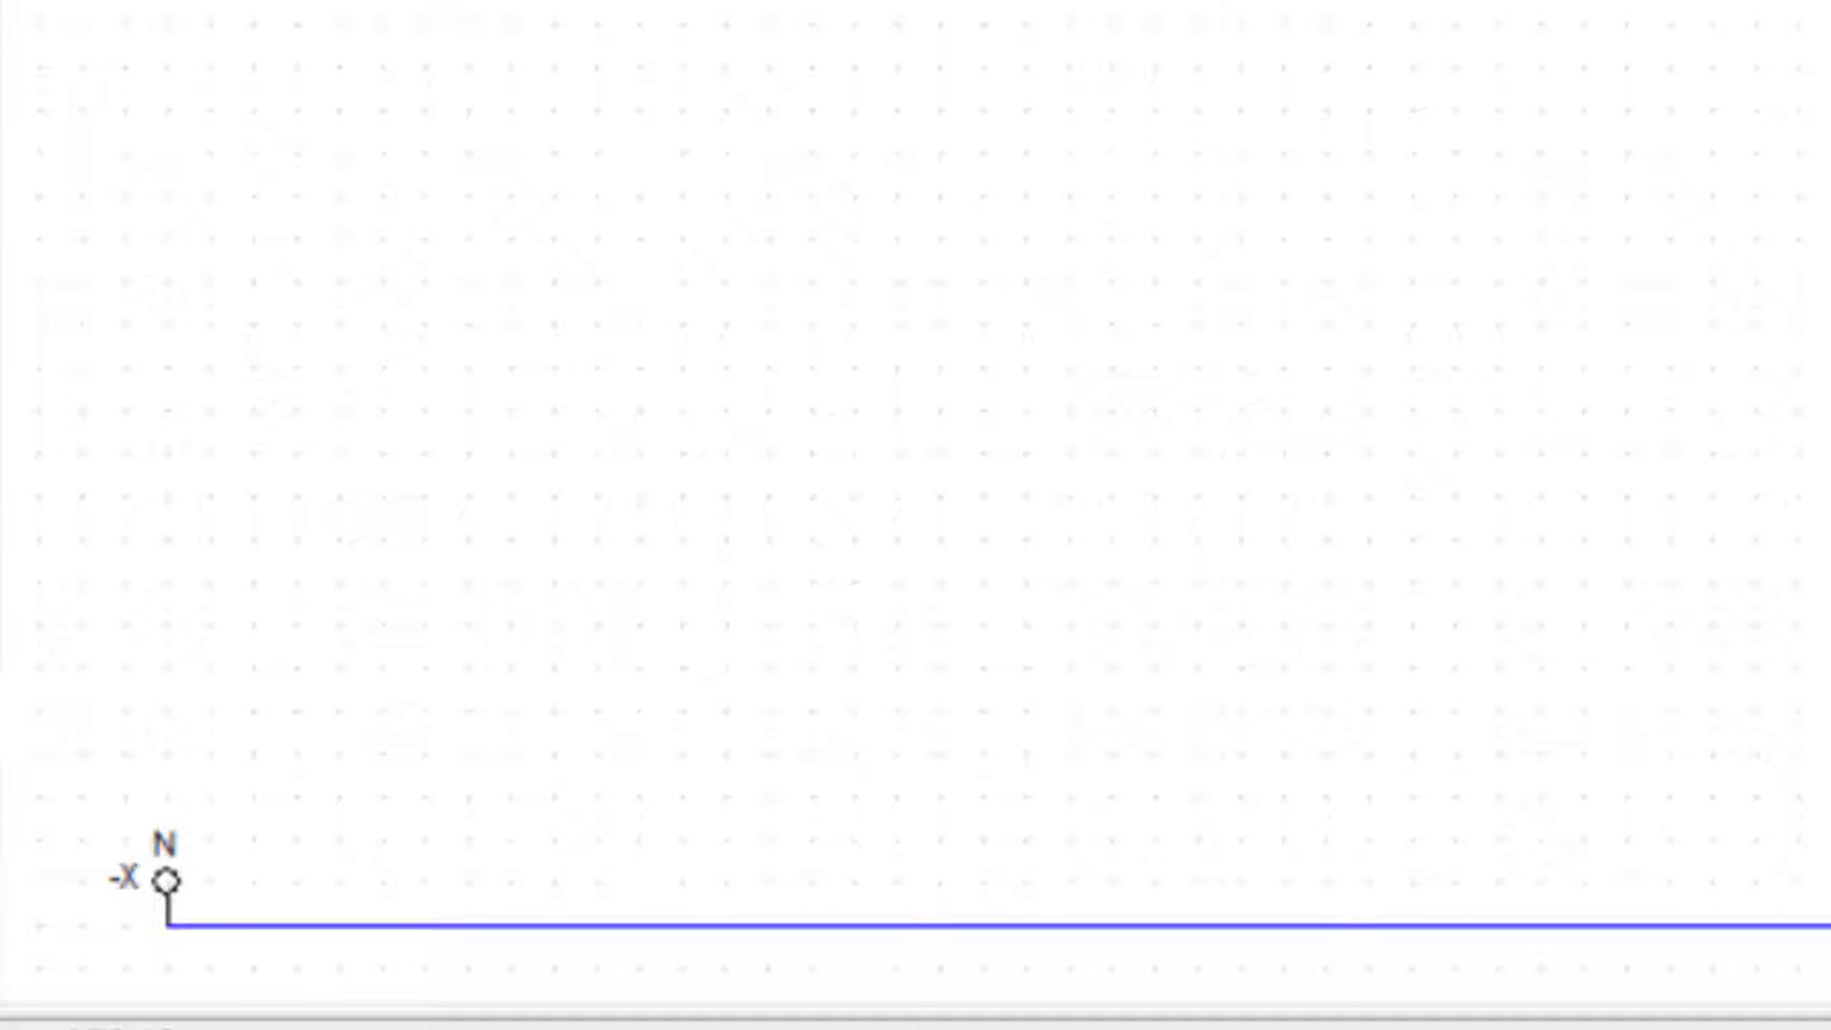
- Place the Siemens LOGO! module between the supply lines and three normally open switches side by side above its inputs
left_click(1132, 111)
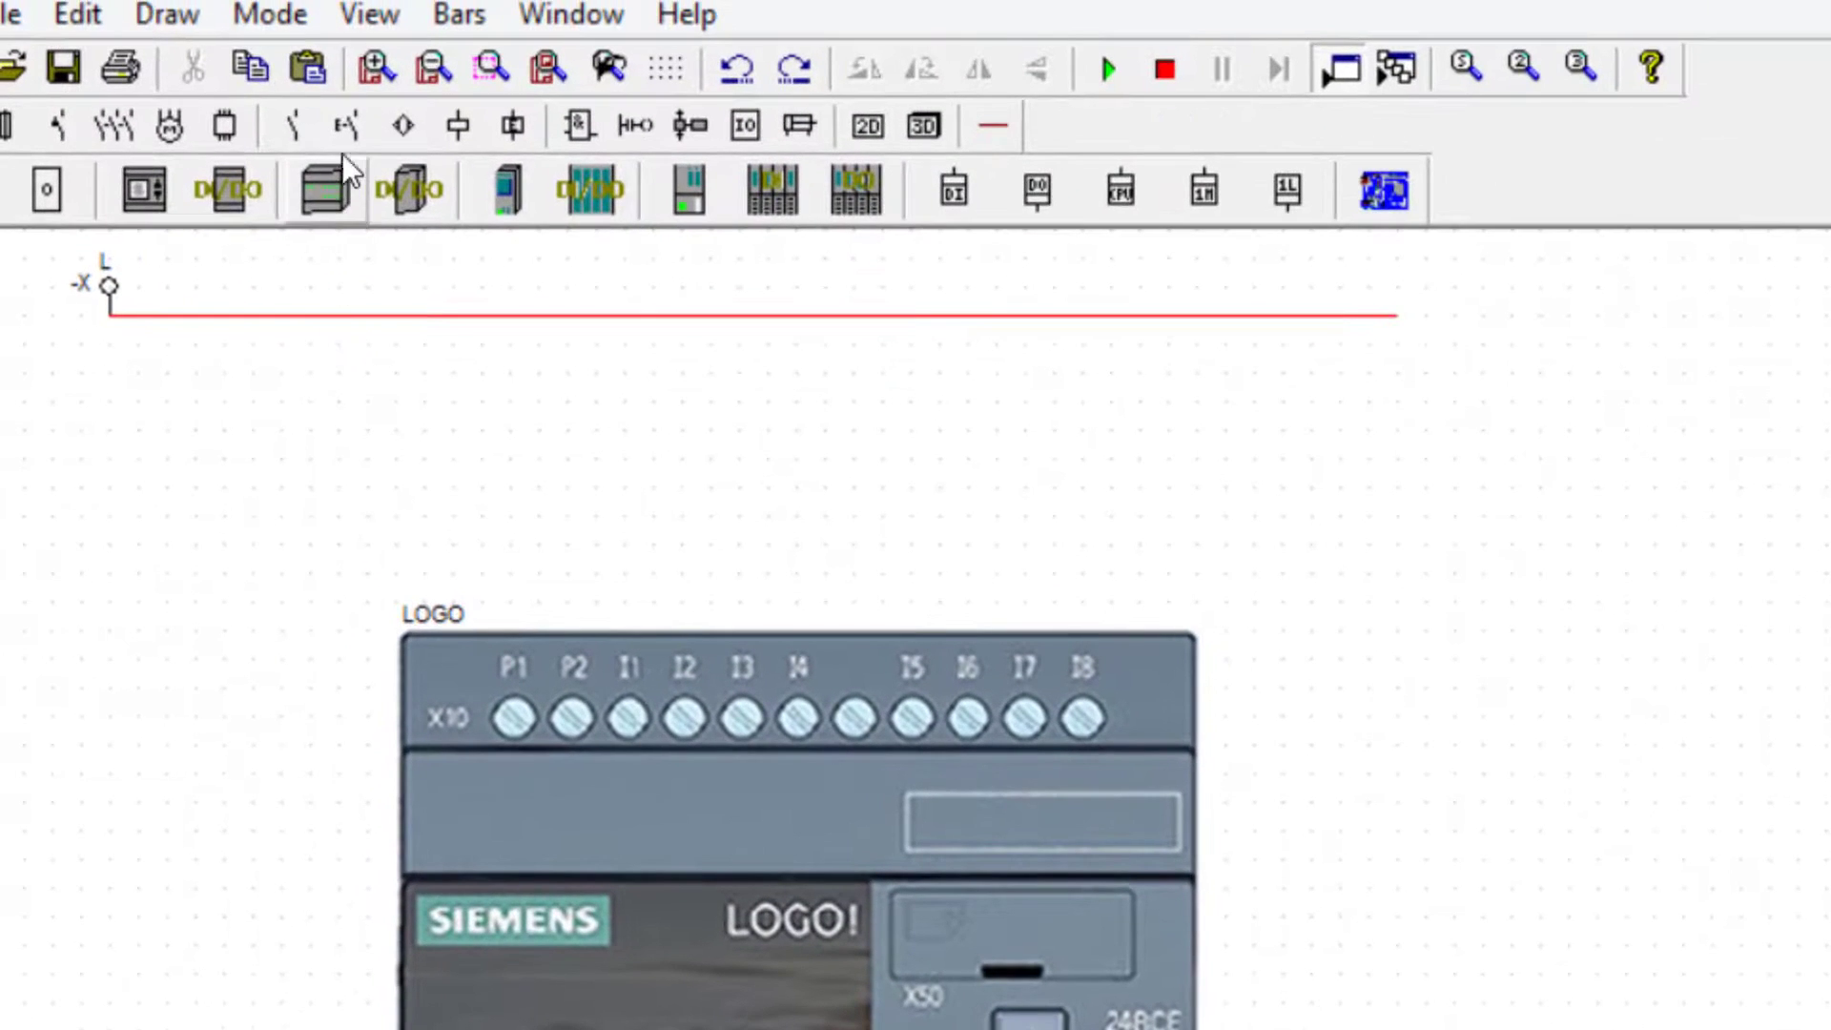
left_click(345, 129)
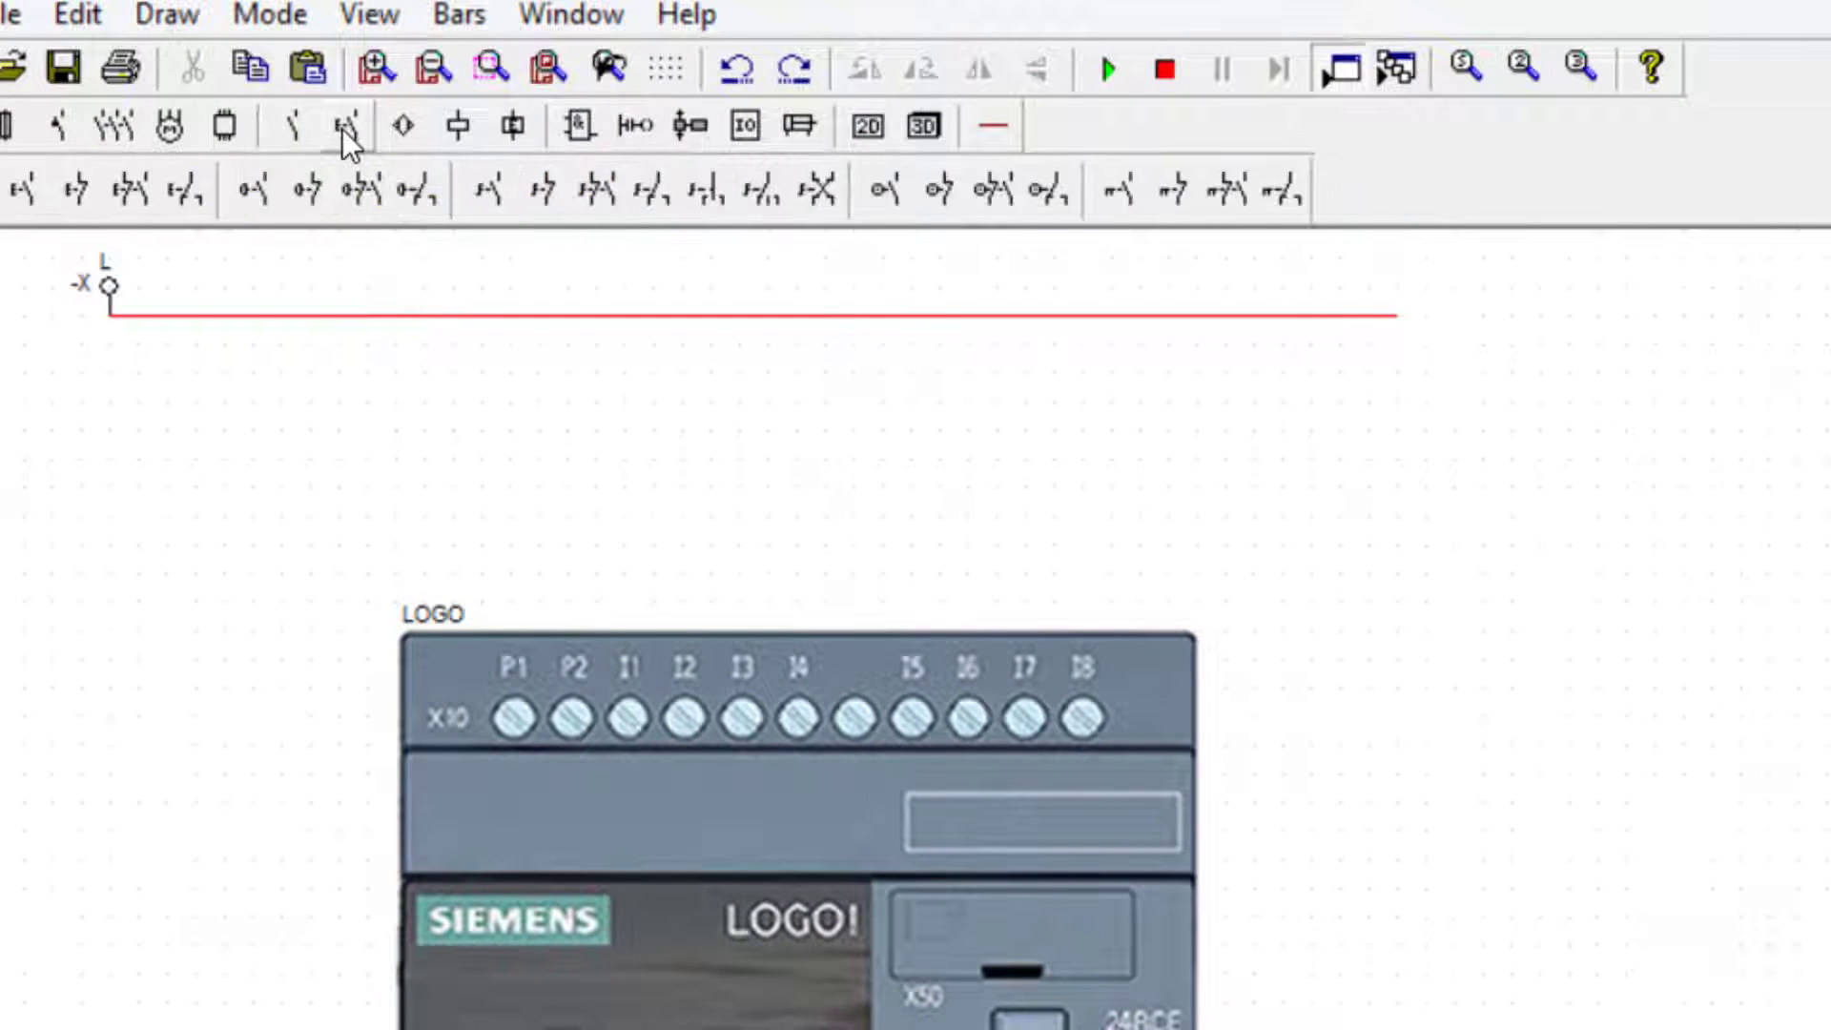
left_click(498, 196)
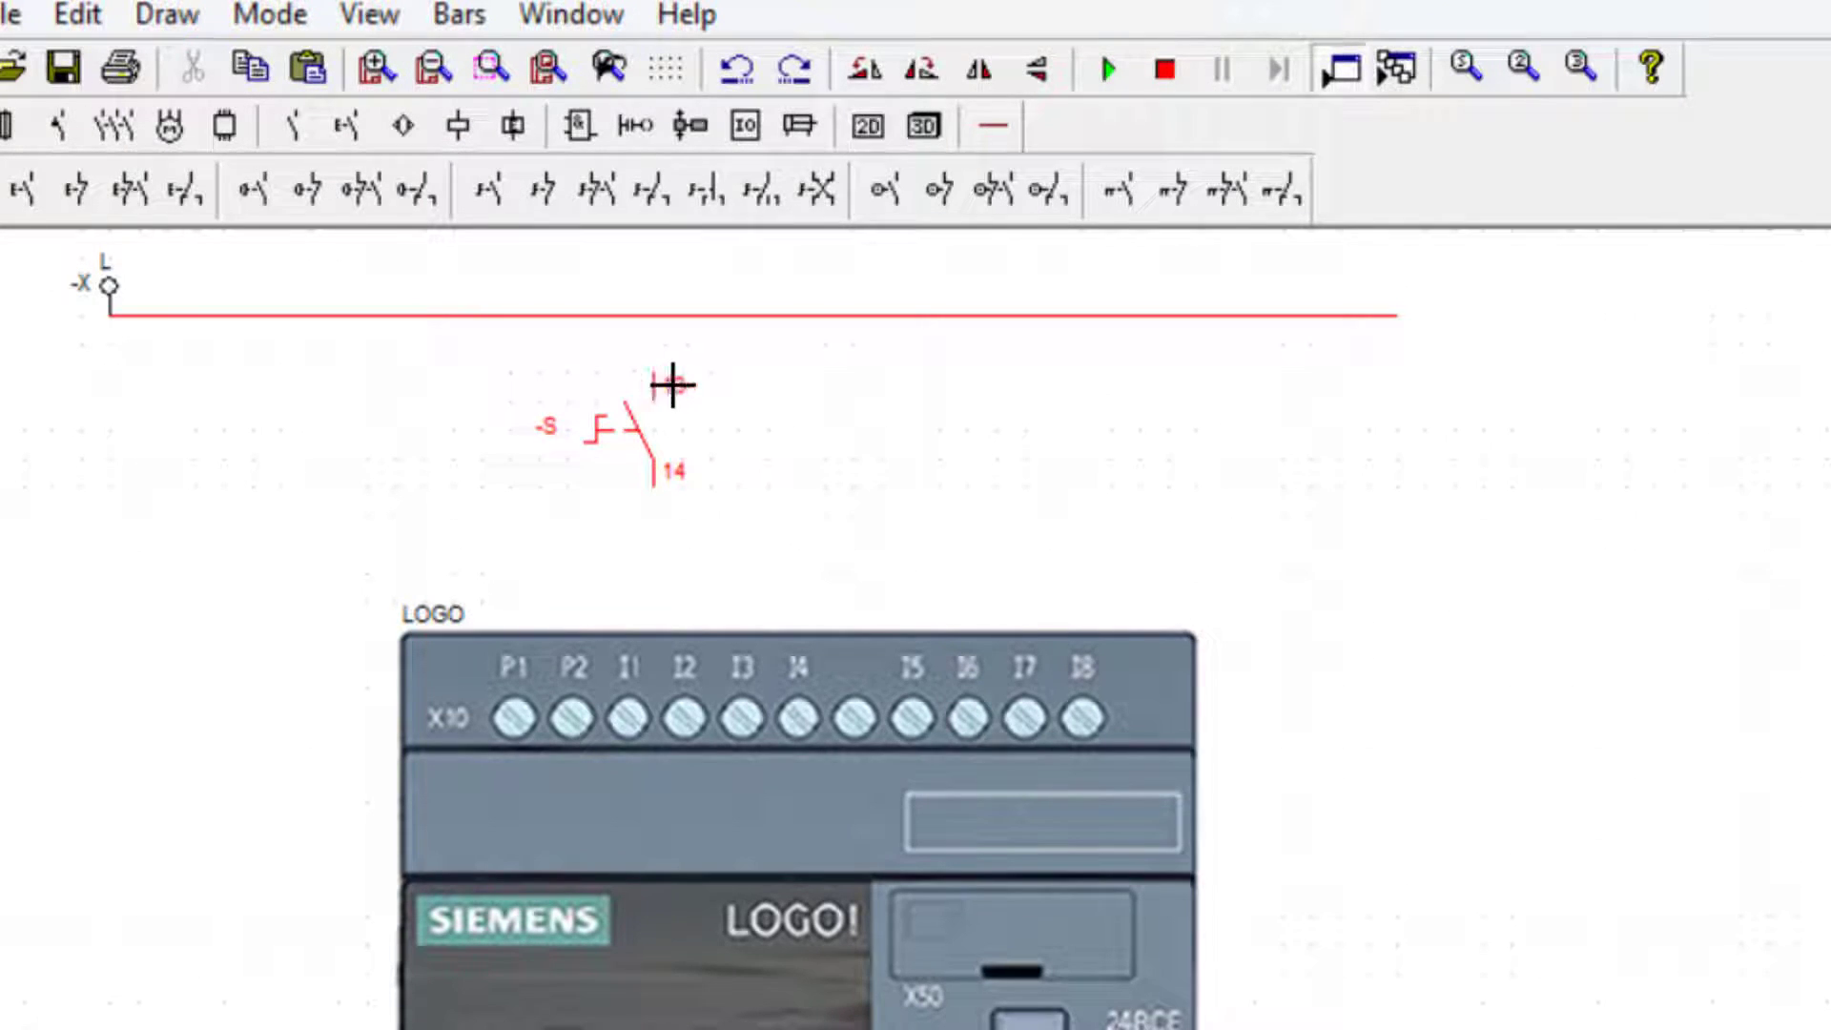
left_click(682, 388)
left_click(825, 388)
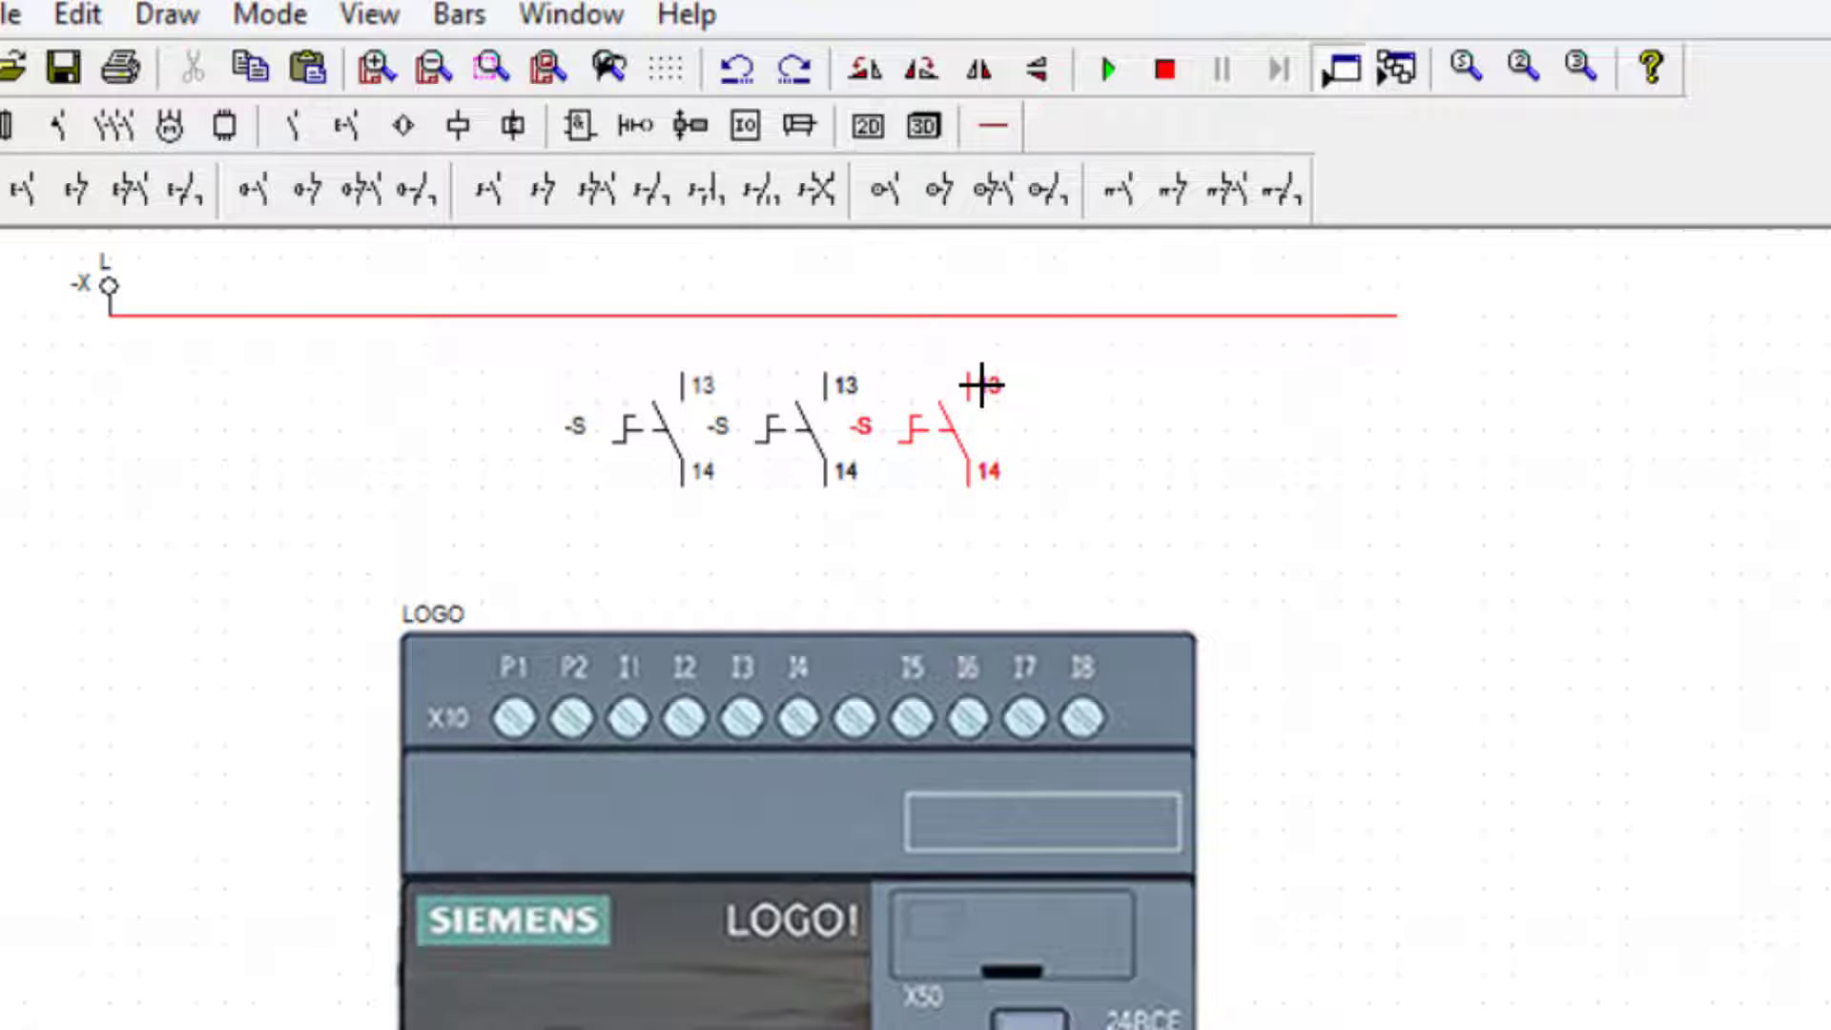
left_click(980, 386)
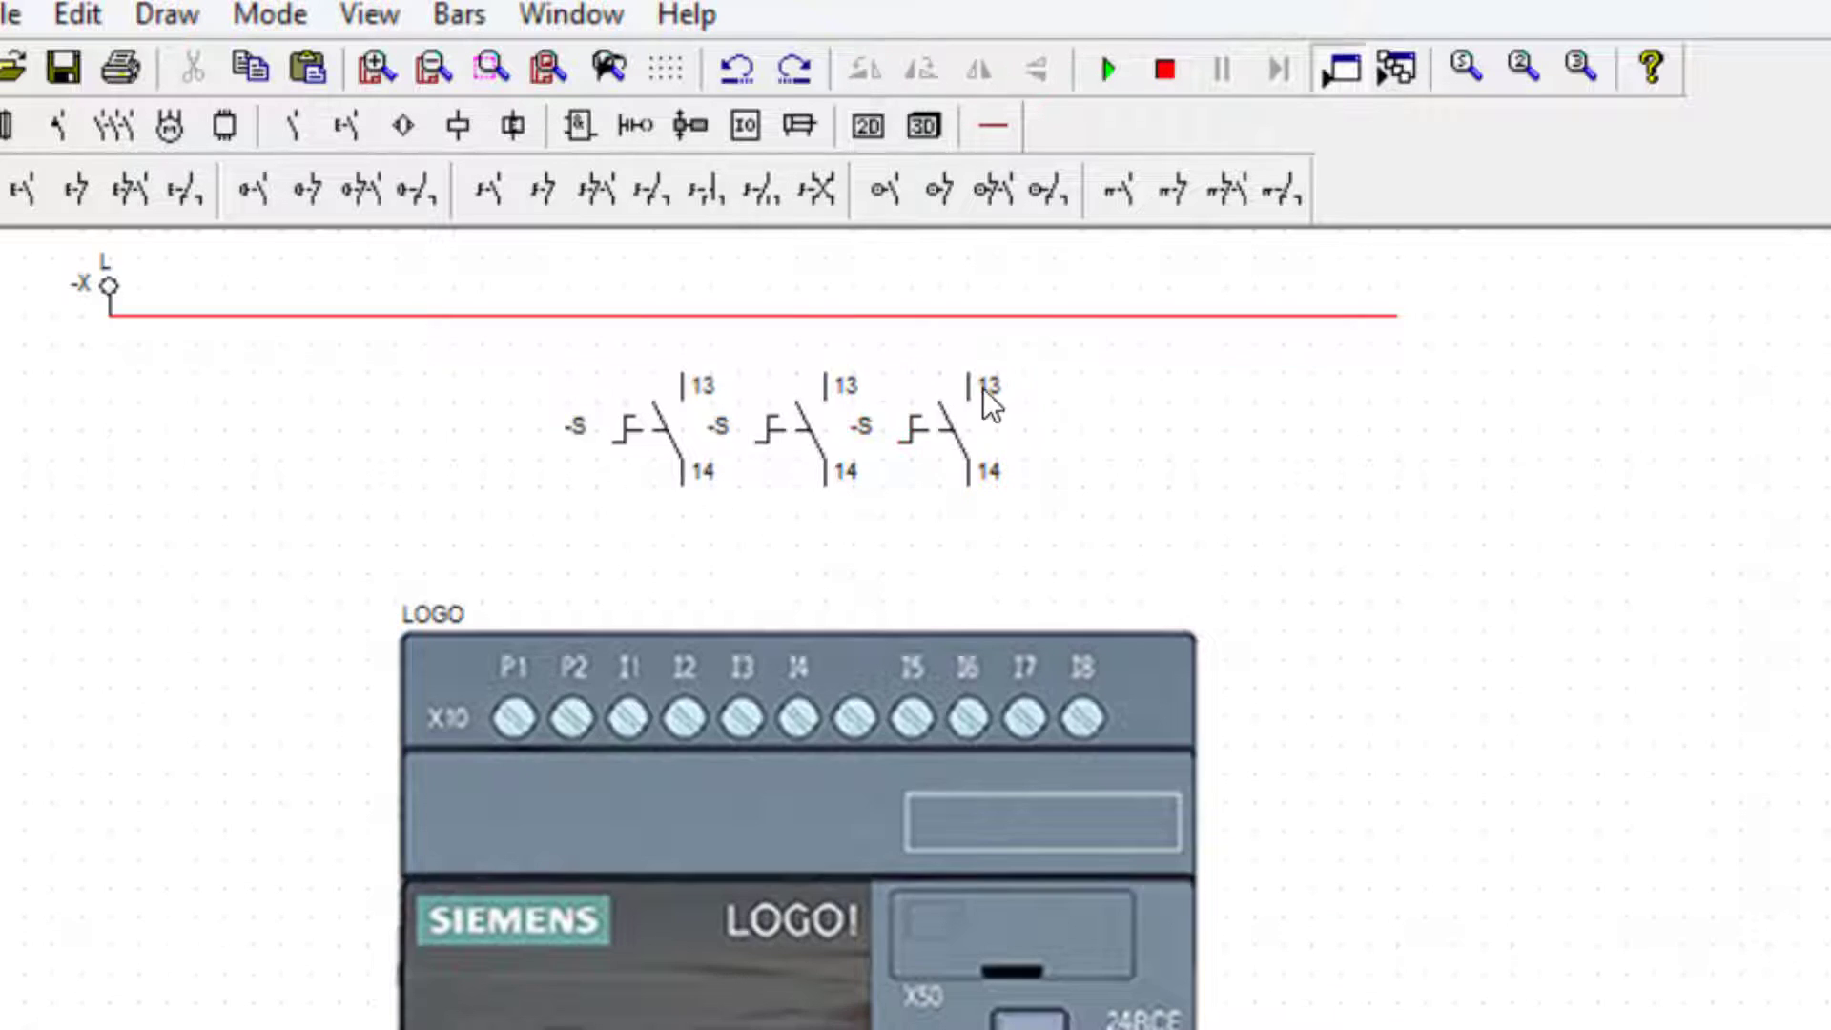
- Place three pilot lamps in a row below the LOGO! module's outputs Q1, Q2 and Q3
left_click(459, 127)
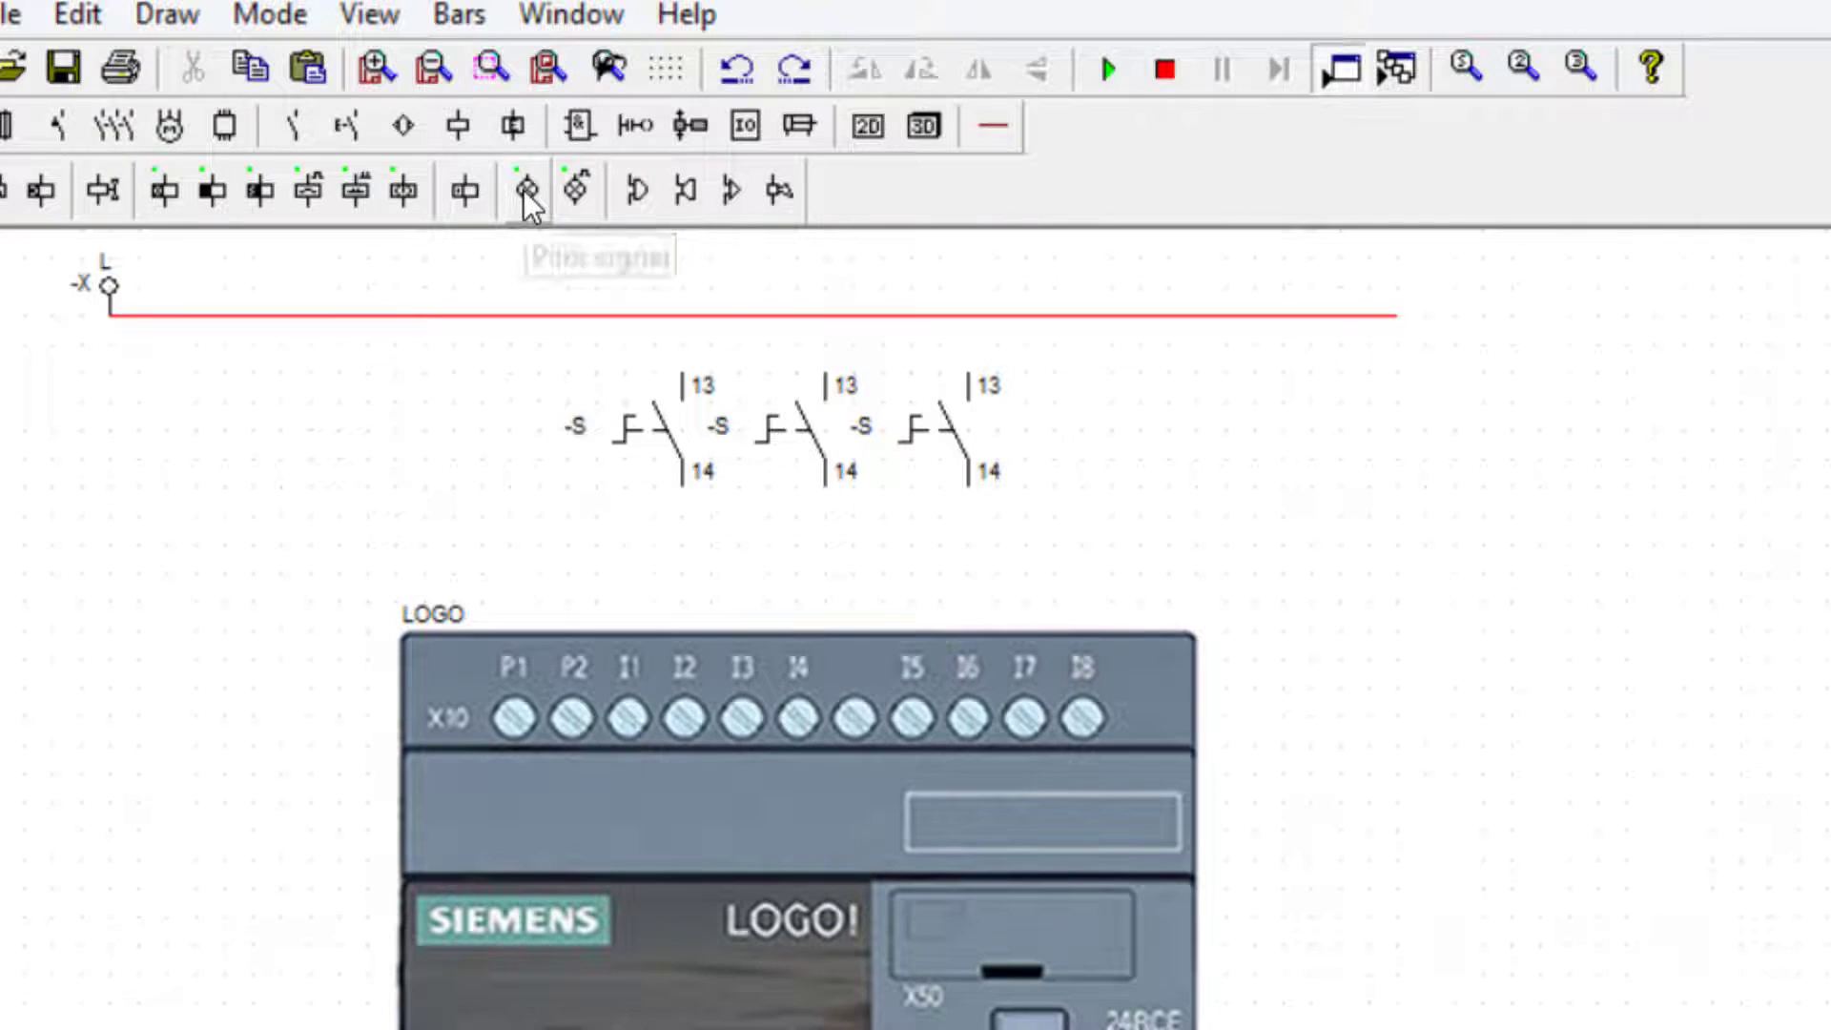
left_click(529, 195)
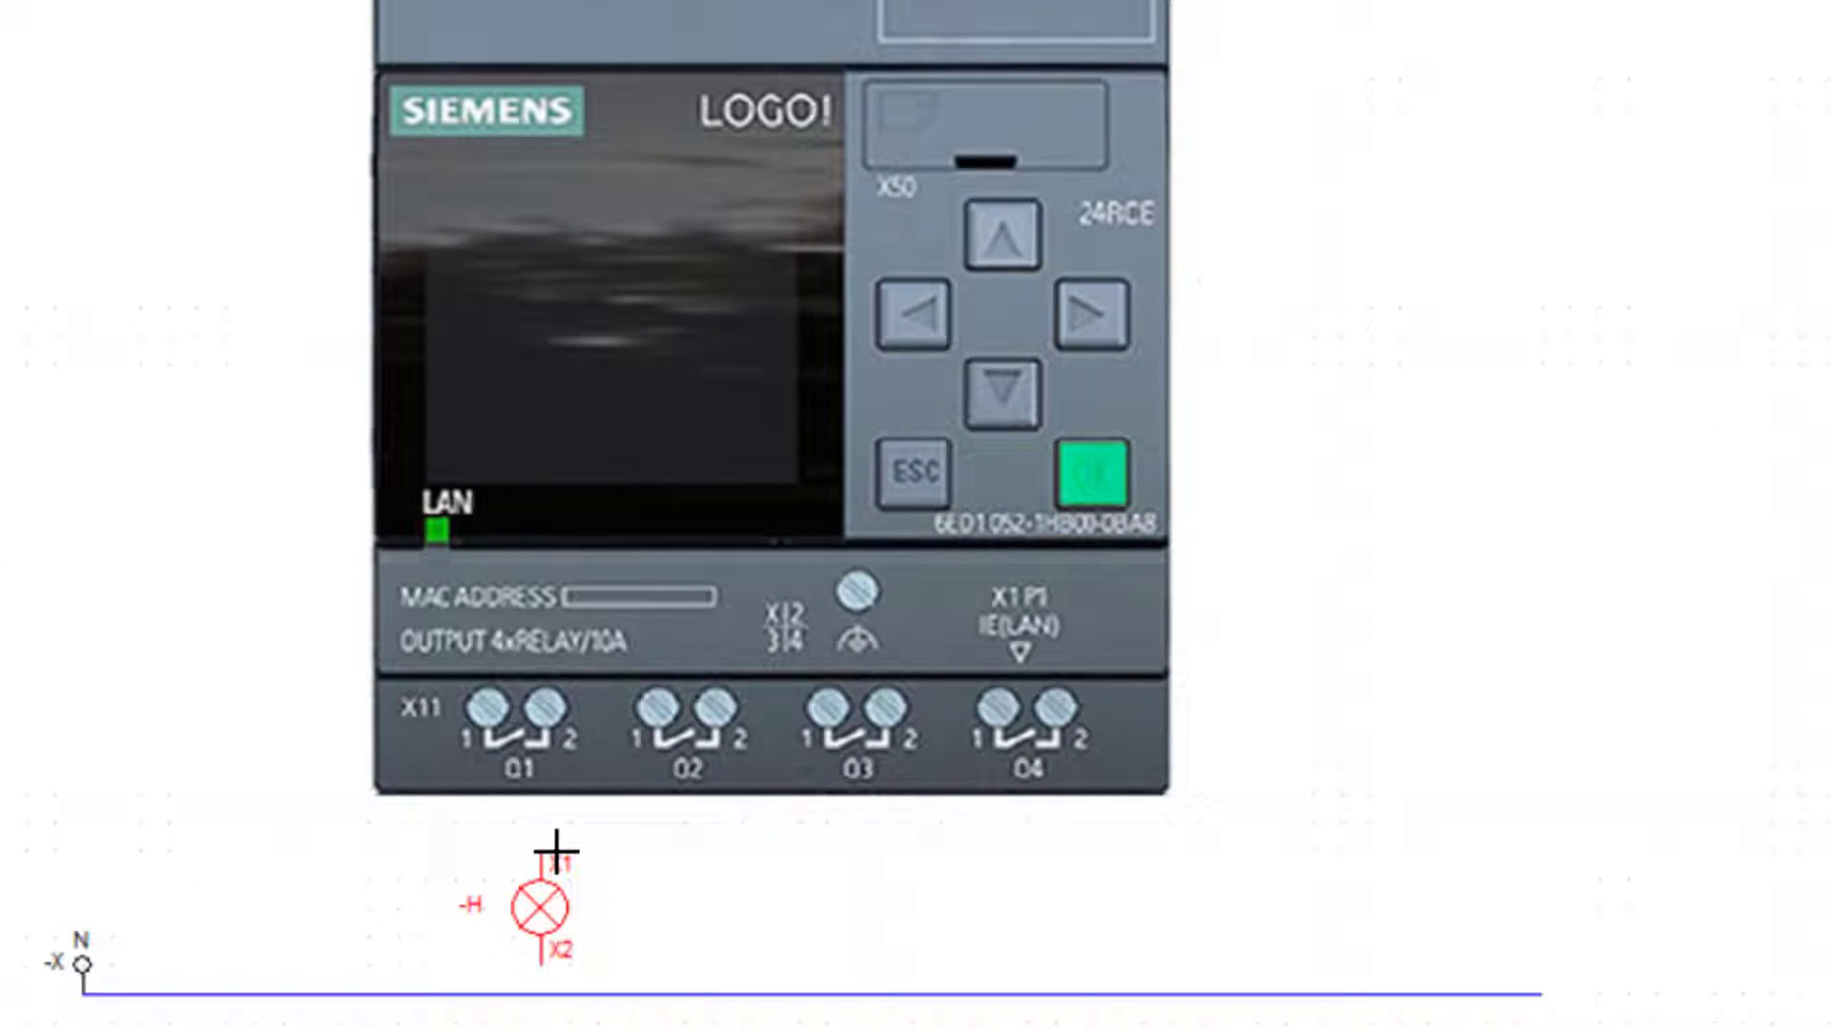
left_click(556, 849)
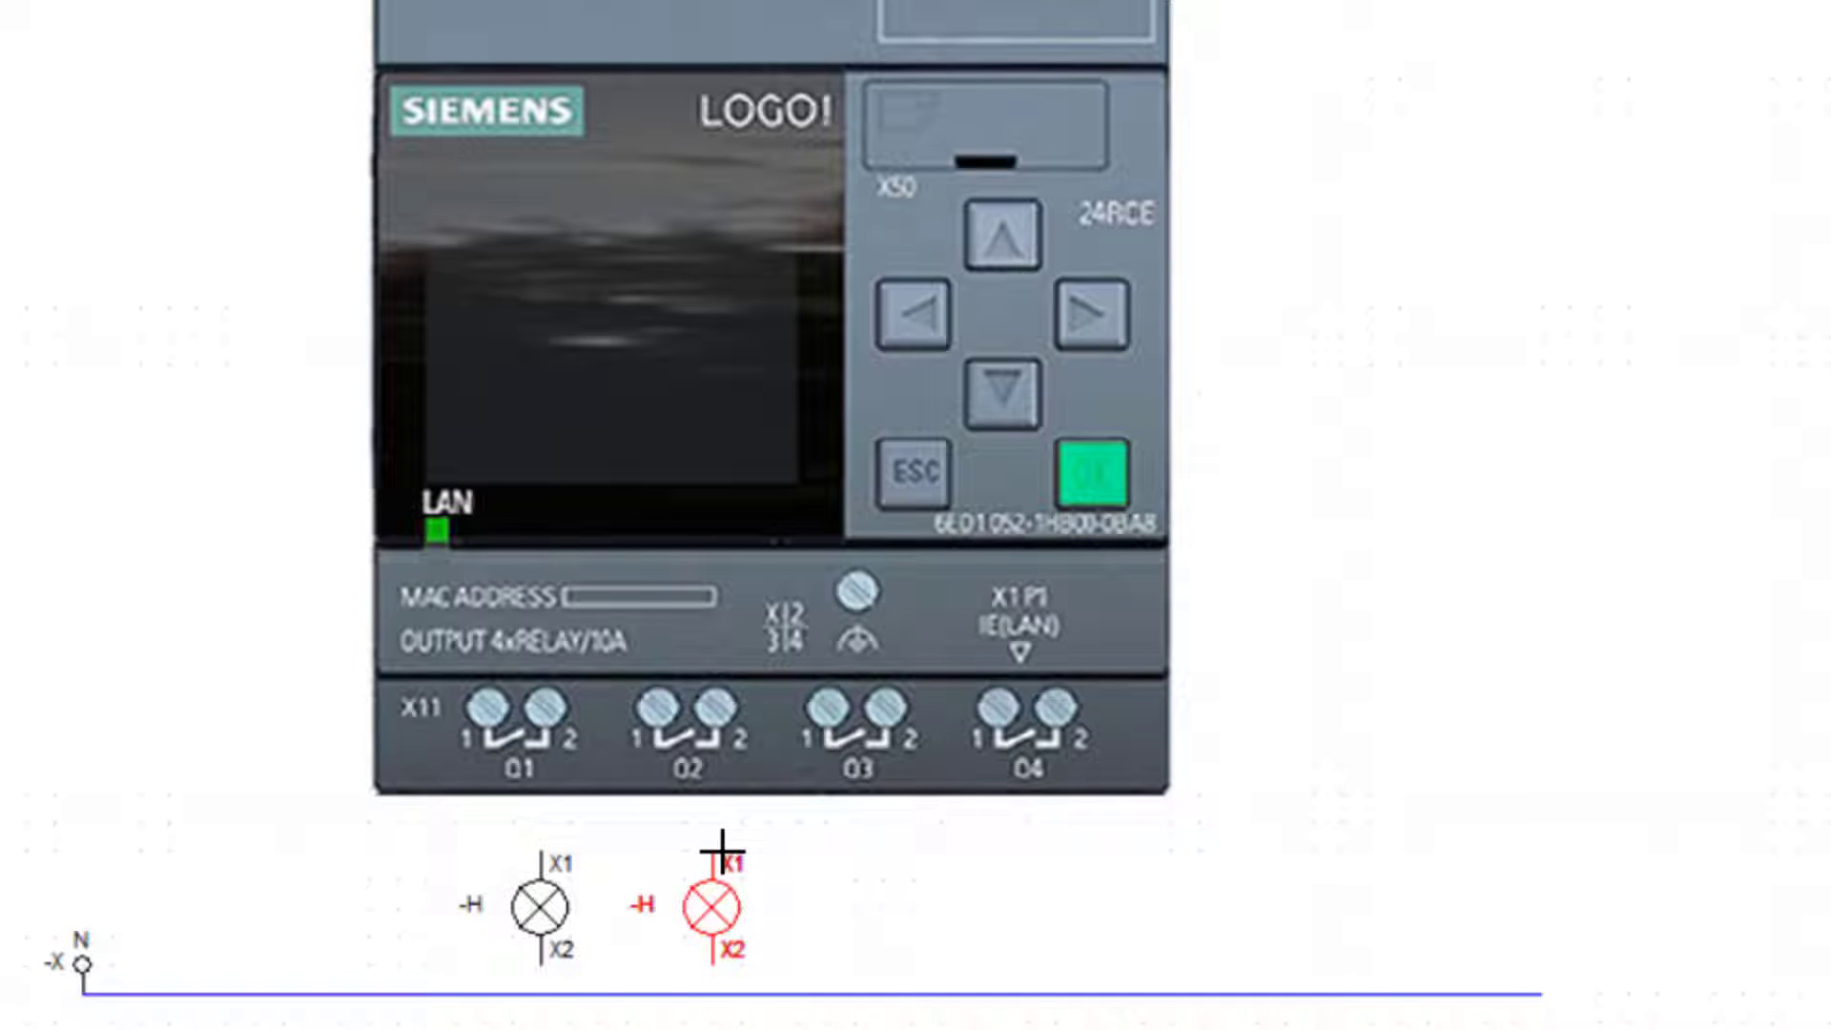
left_click(722, 848)
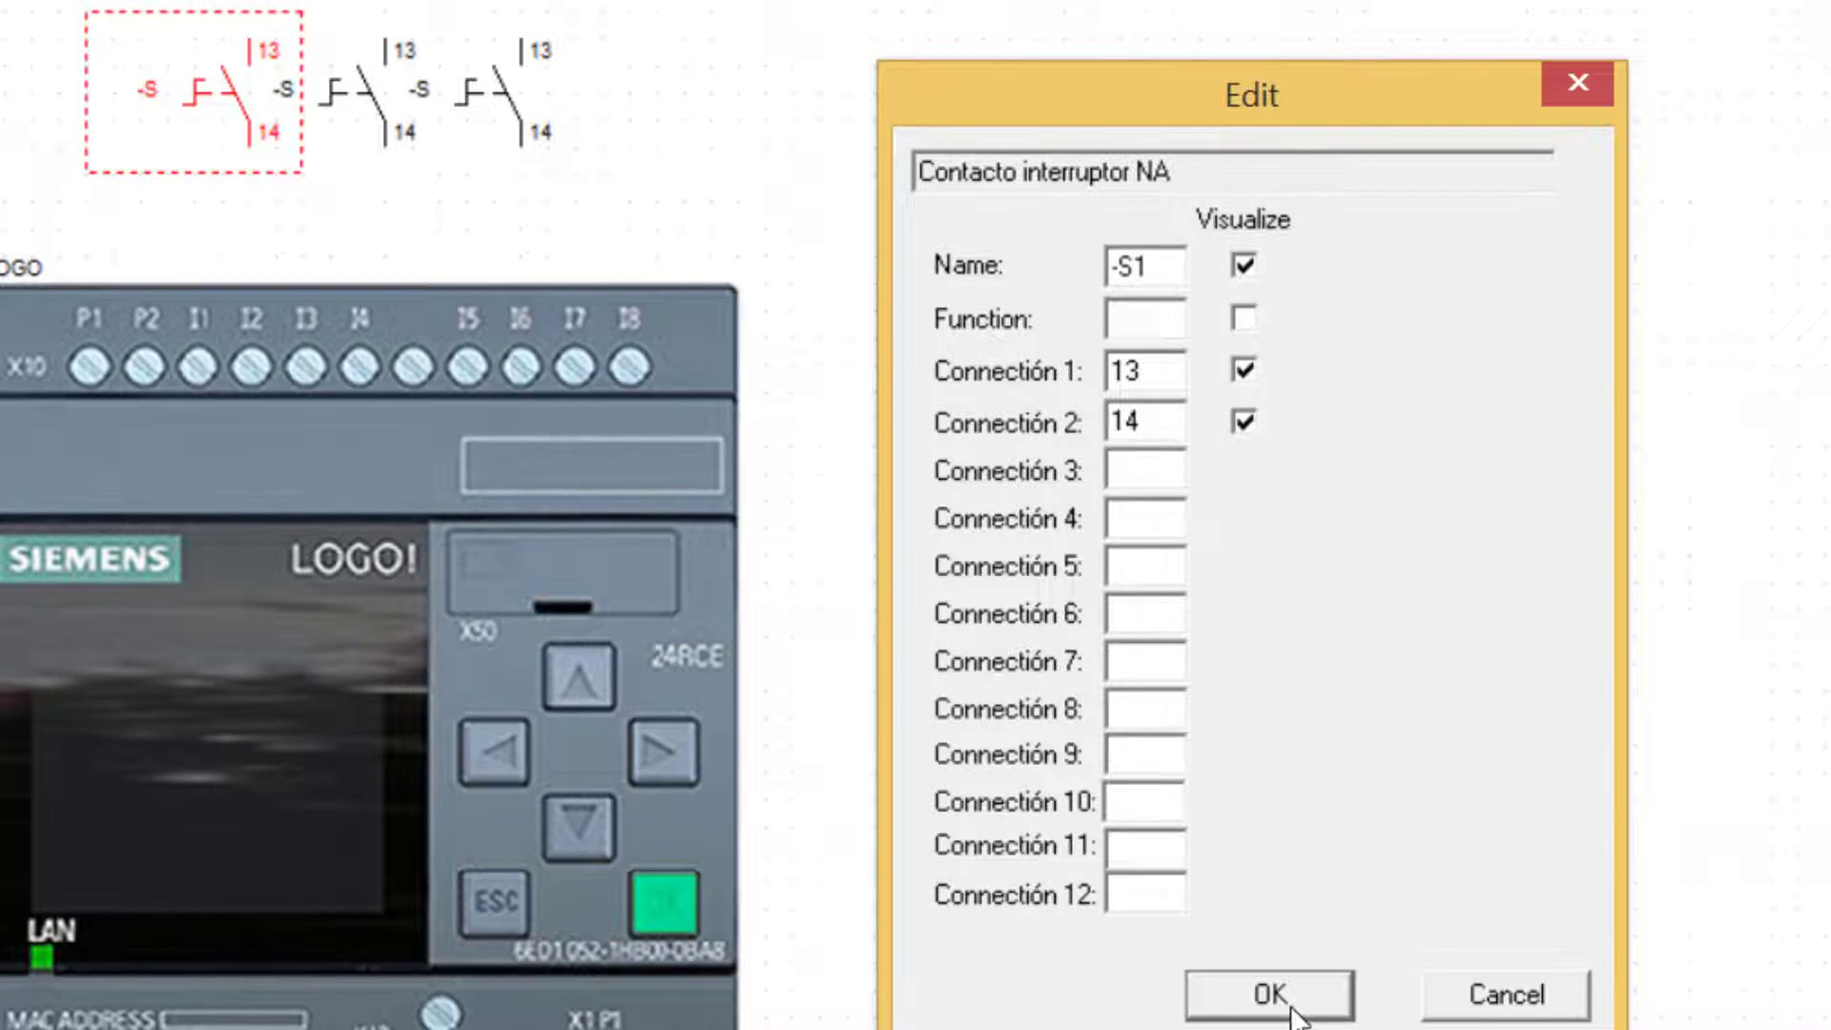
- Name the three switches above the LOGO! module -S1, -S2 and -S3
left_click(1270, 994)
double_click(371, 89)
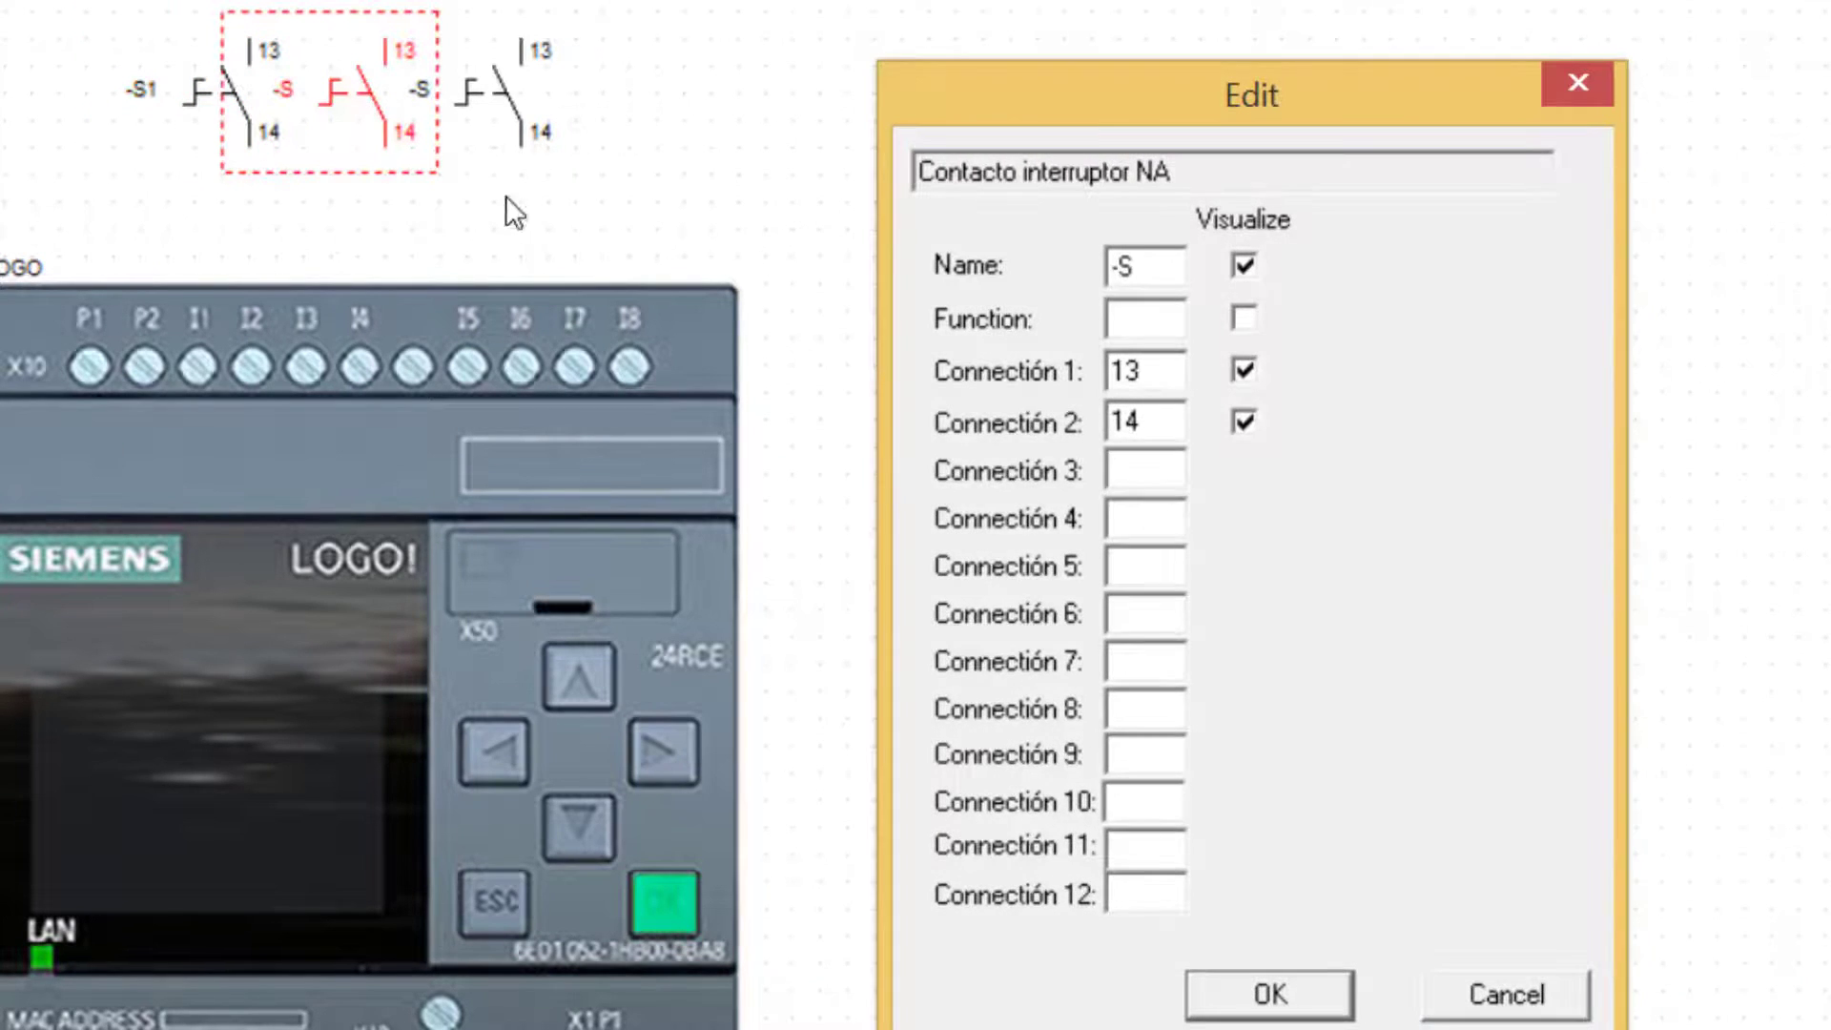
left_click(1279, 992)
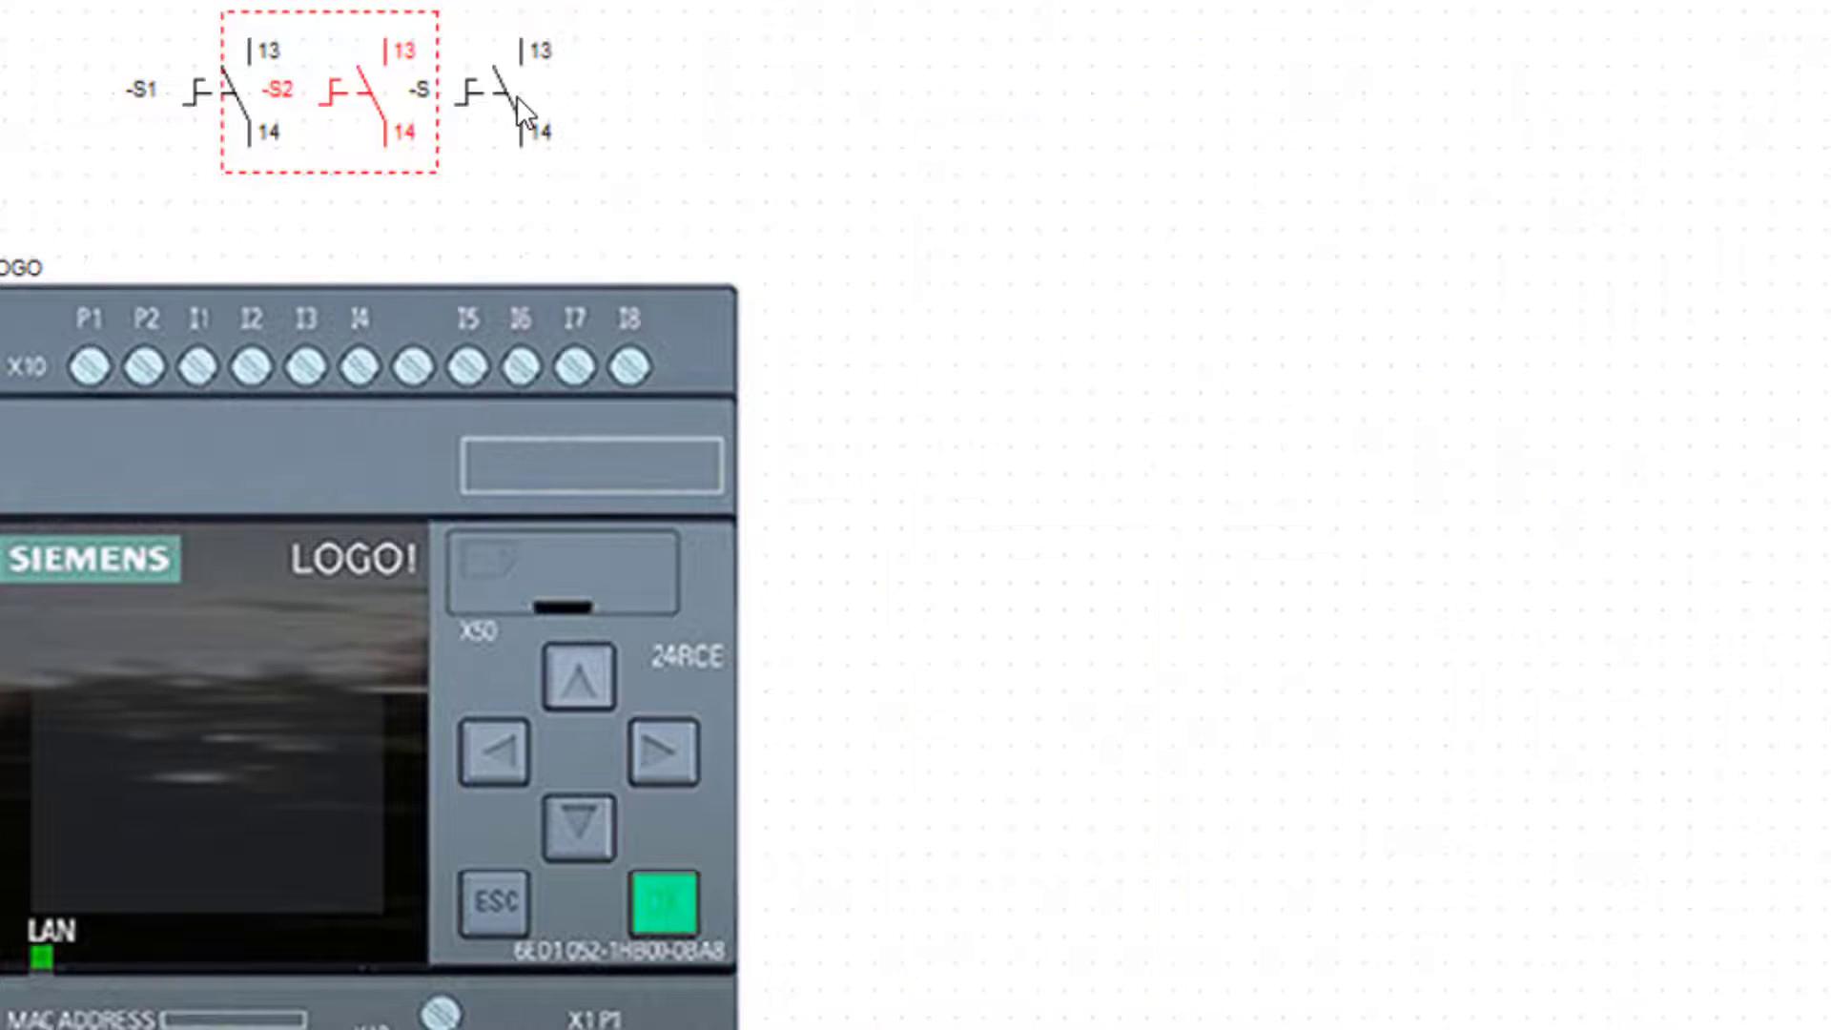
double_click(517, 96)
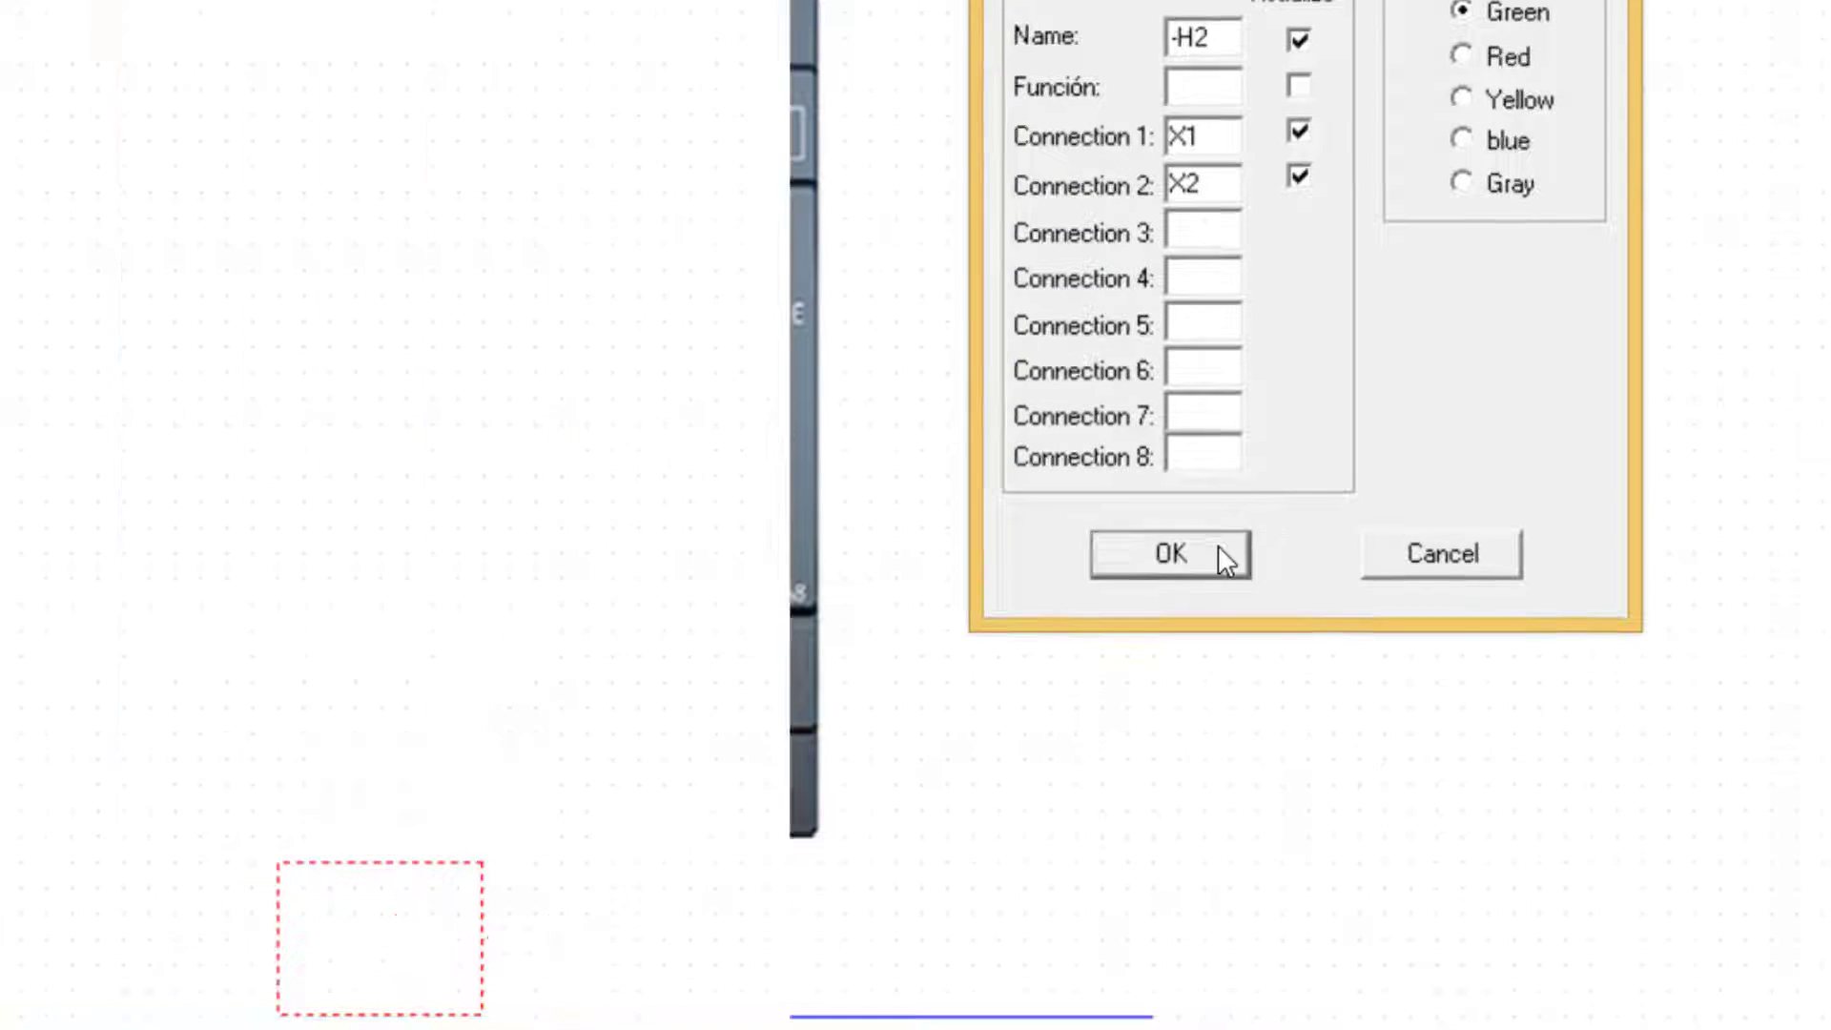
- Name the three pilot lamps below the LOGO! module -H1, -H2 and -H3
left_click(1217, 556)
double_click(570, 935)
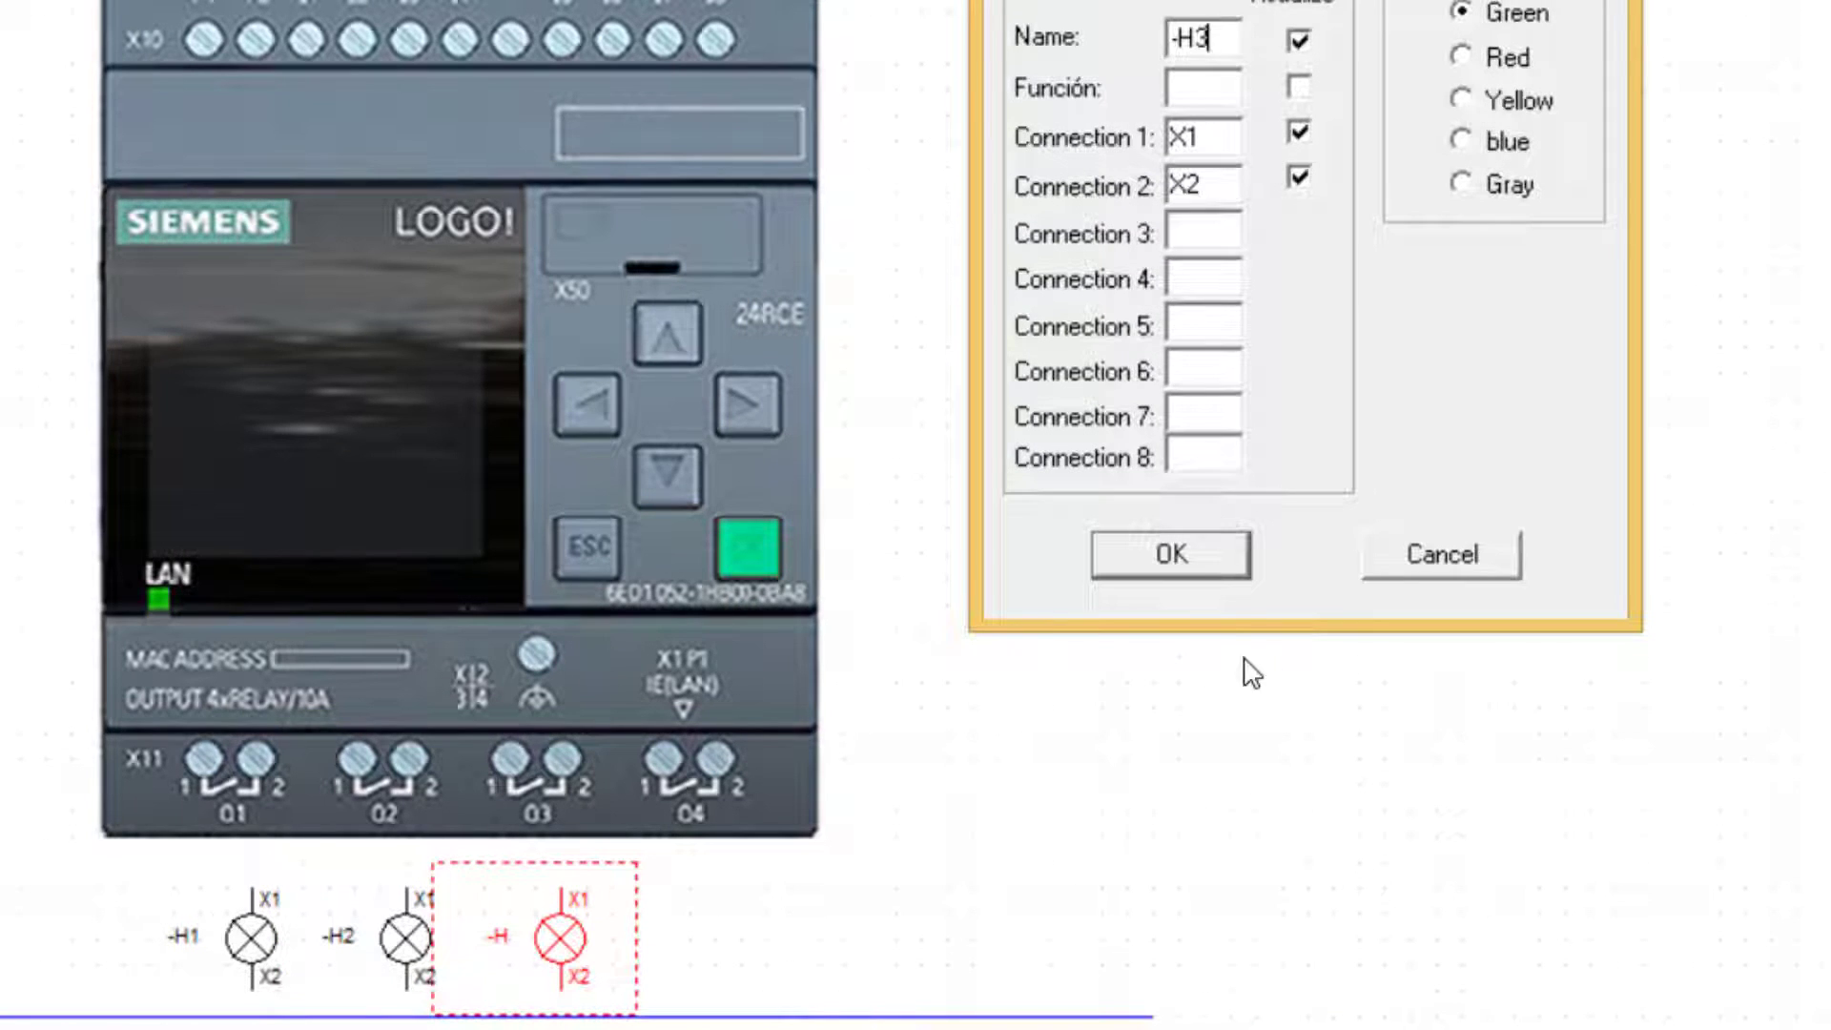
left_click(1190, 559)
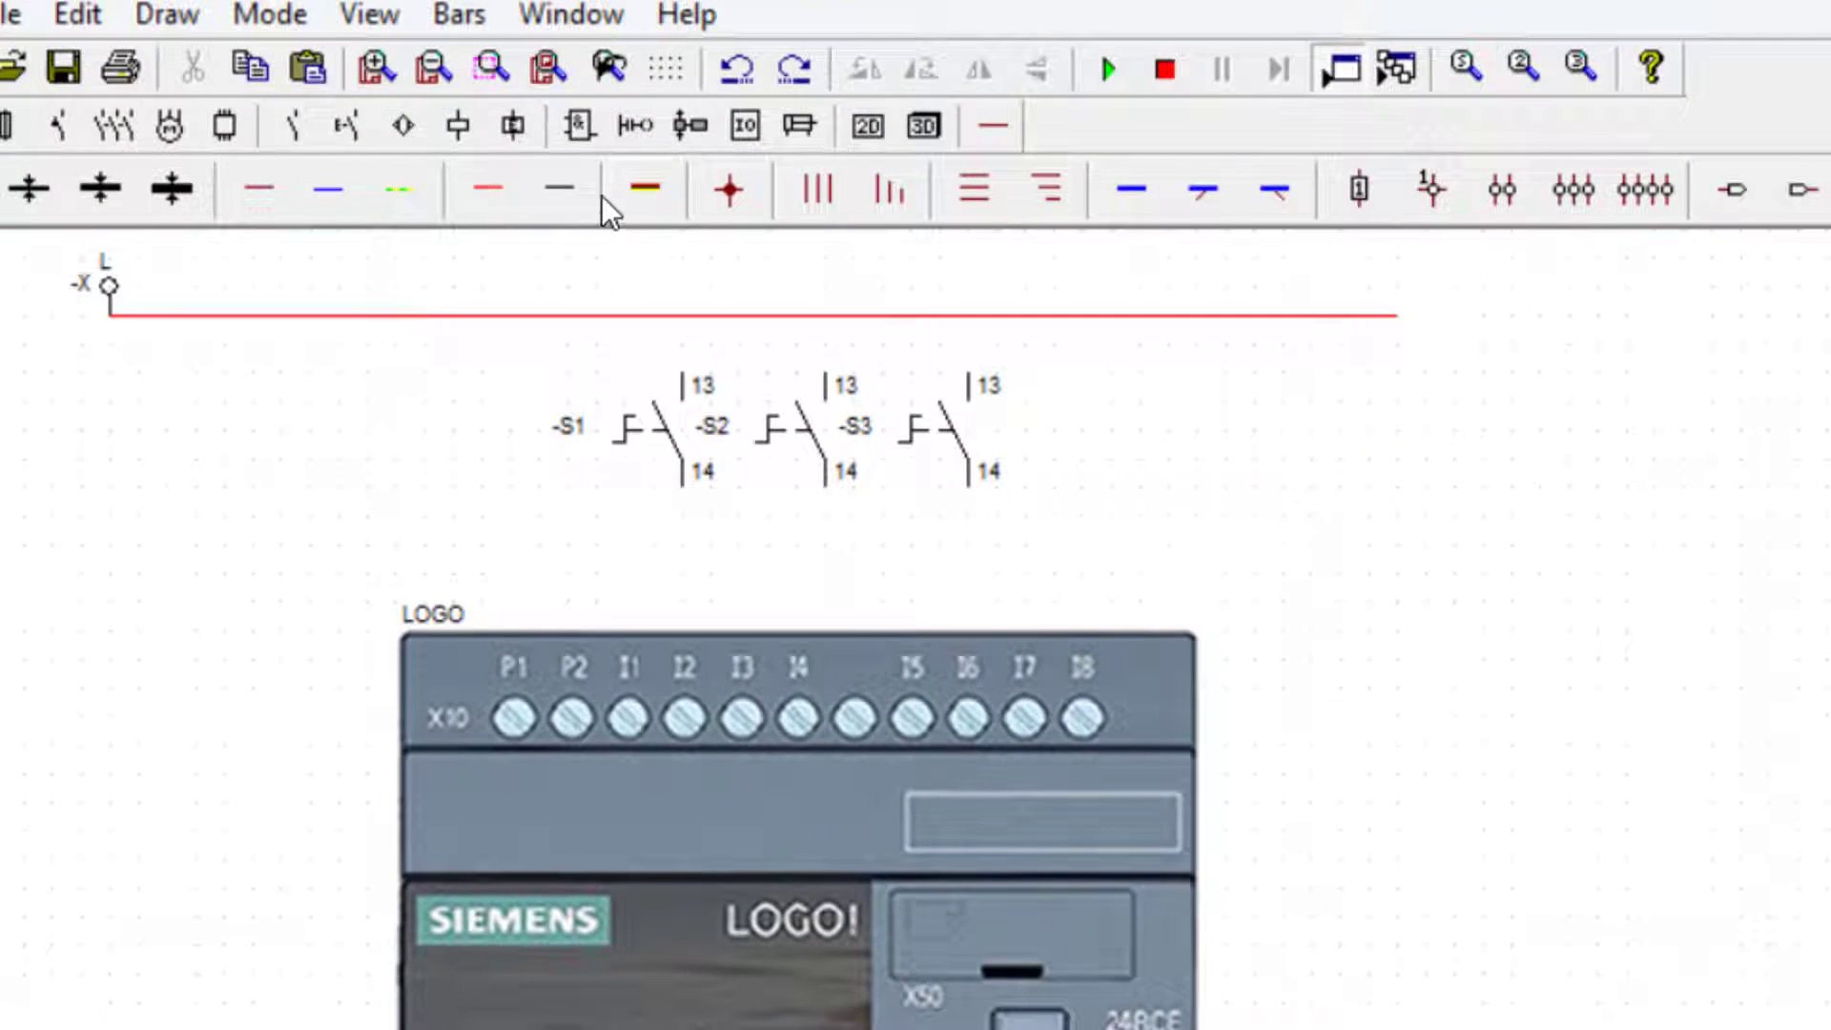
- Wire the LOGO! module's P1 terminal to the L line and its P2 terminal to the N line
left_click(491, 187)
left_click_drag(514, 632, 530, 332)
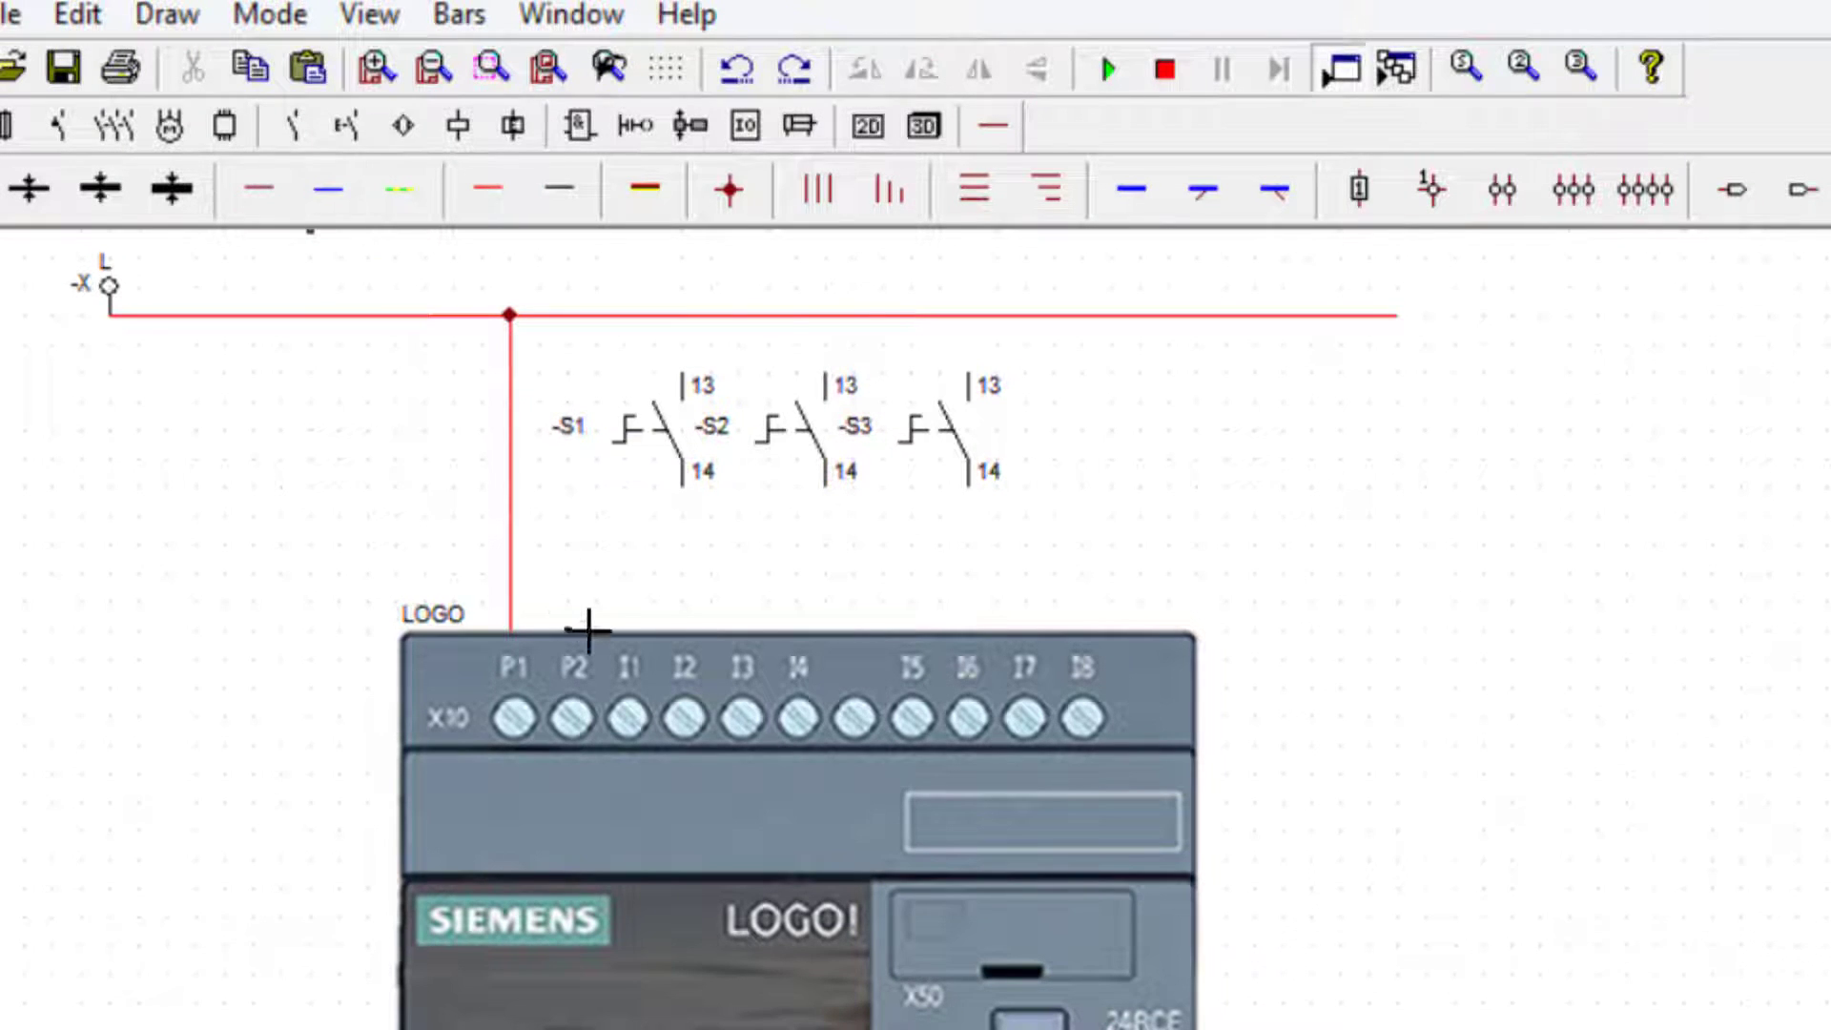
mouse_move(584, 633)
left_mouse_down()
mouse_move(576, 552)
mouse_move(364, 565)
left_mouse_up()
left_click_drag(357, 564, 245, 976)
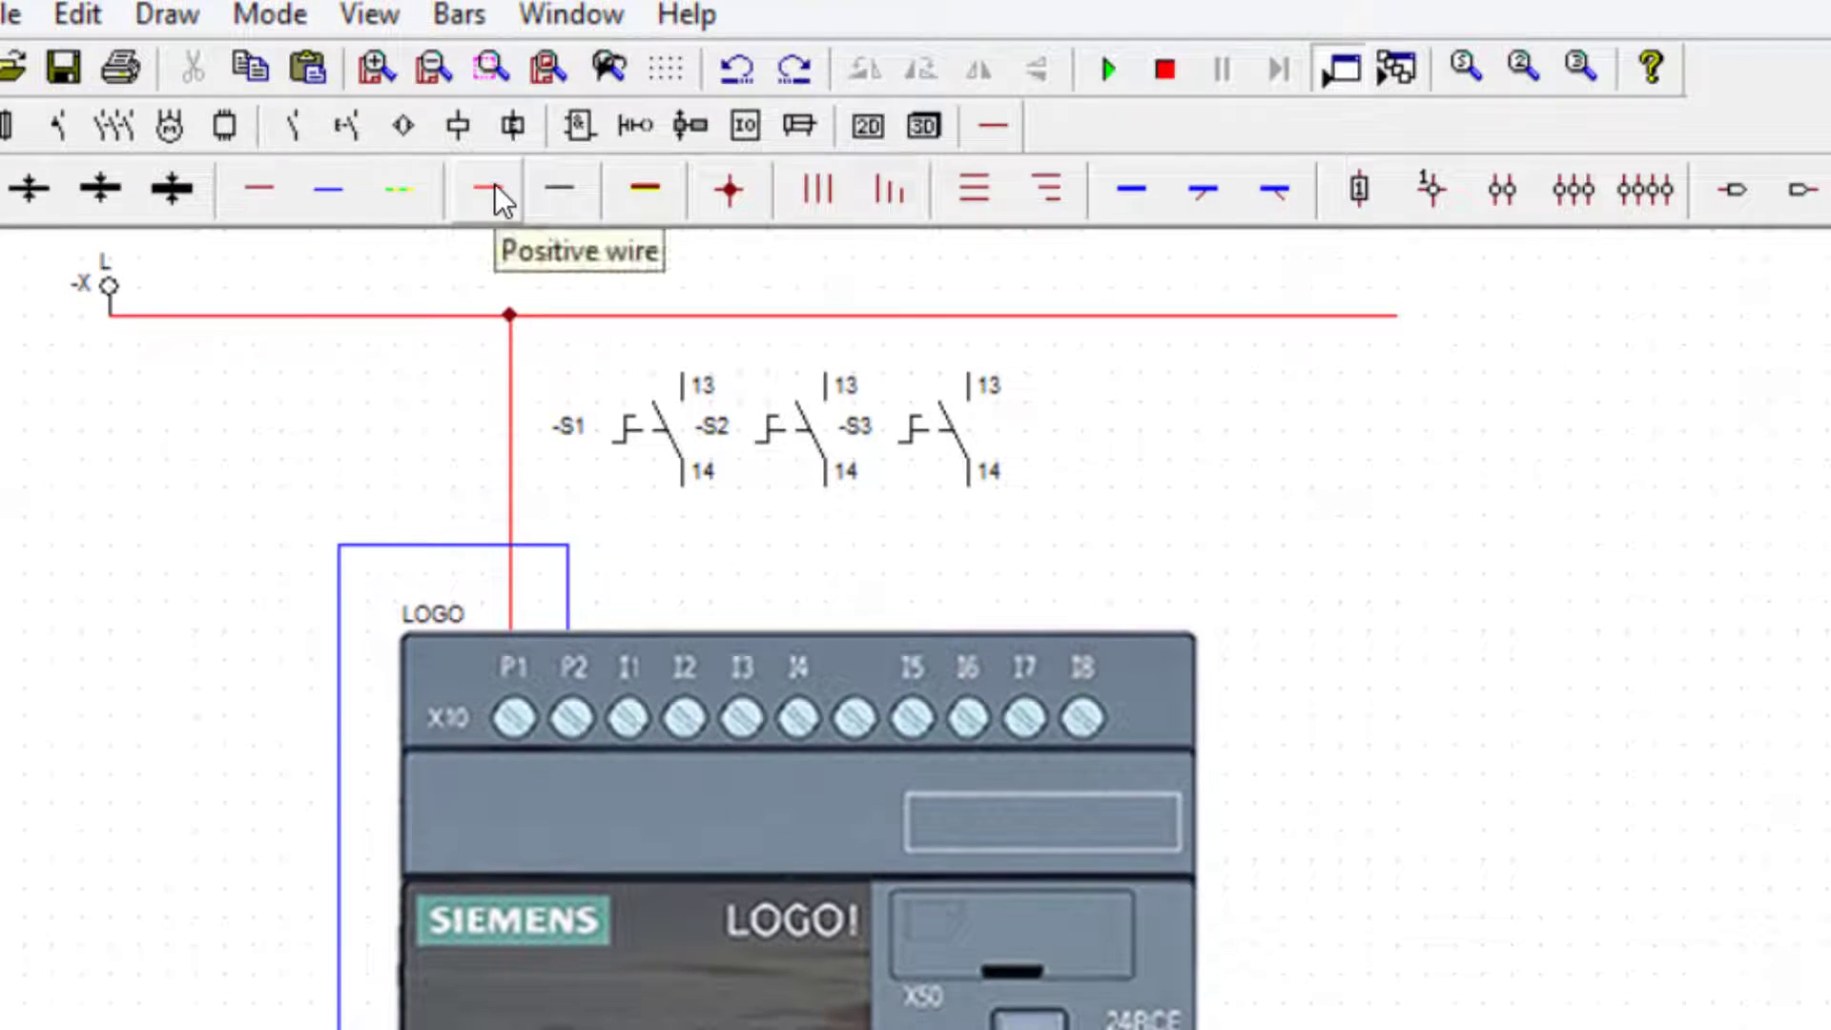
- Wire terminal 13 of switches -S1, -S2 and -S3 to the L line and their terminals 14 to inputs I1, I2 and I3
left_click(493, 190)
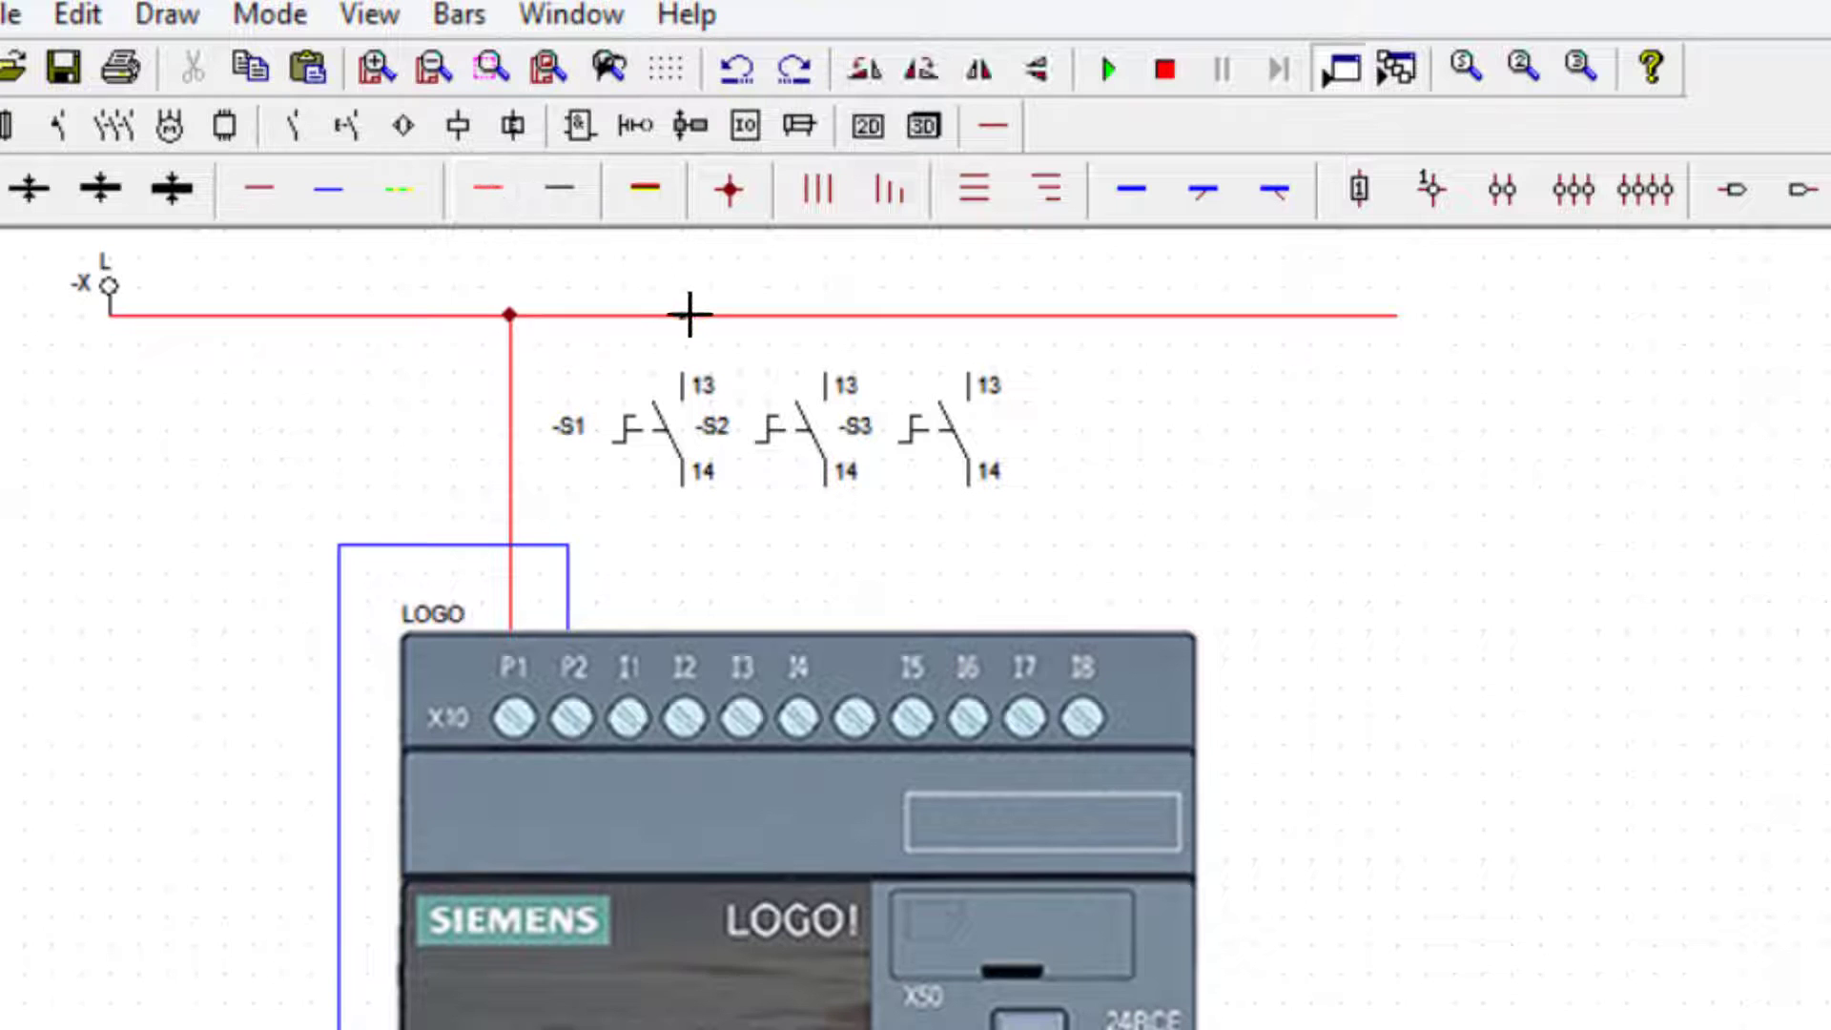
left_click_drag(690, 315, 694, 378)
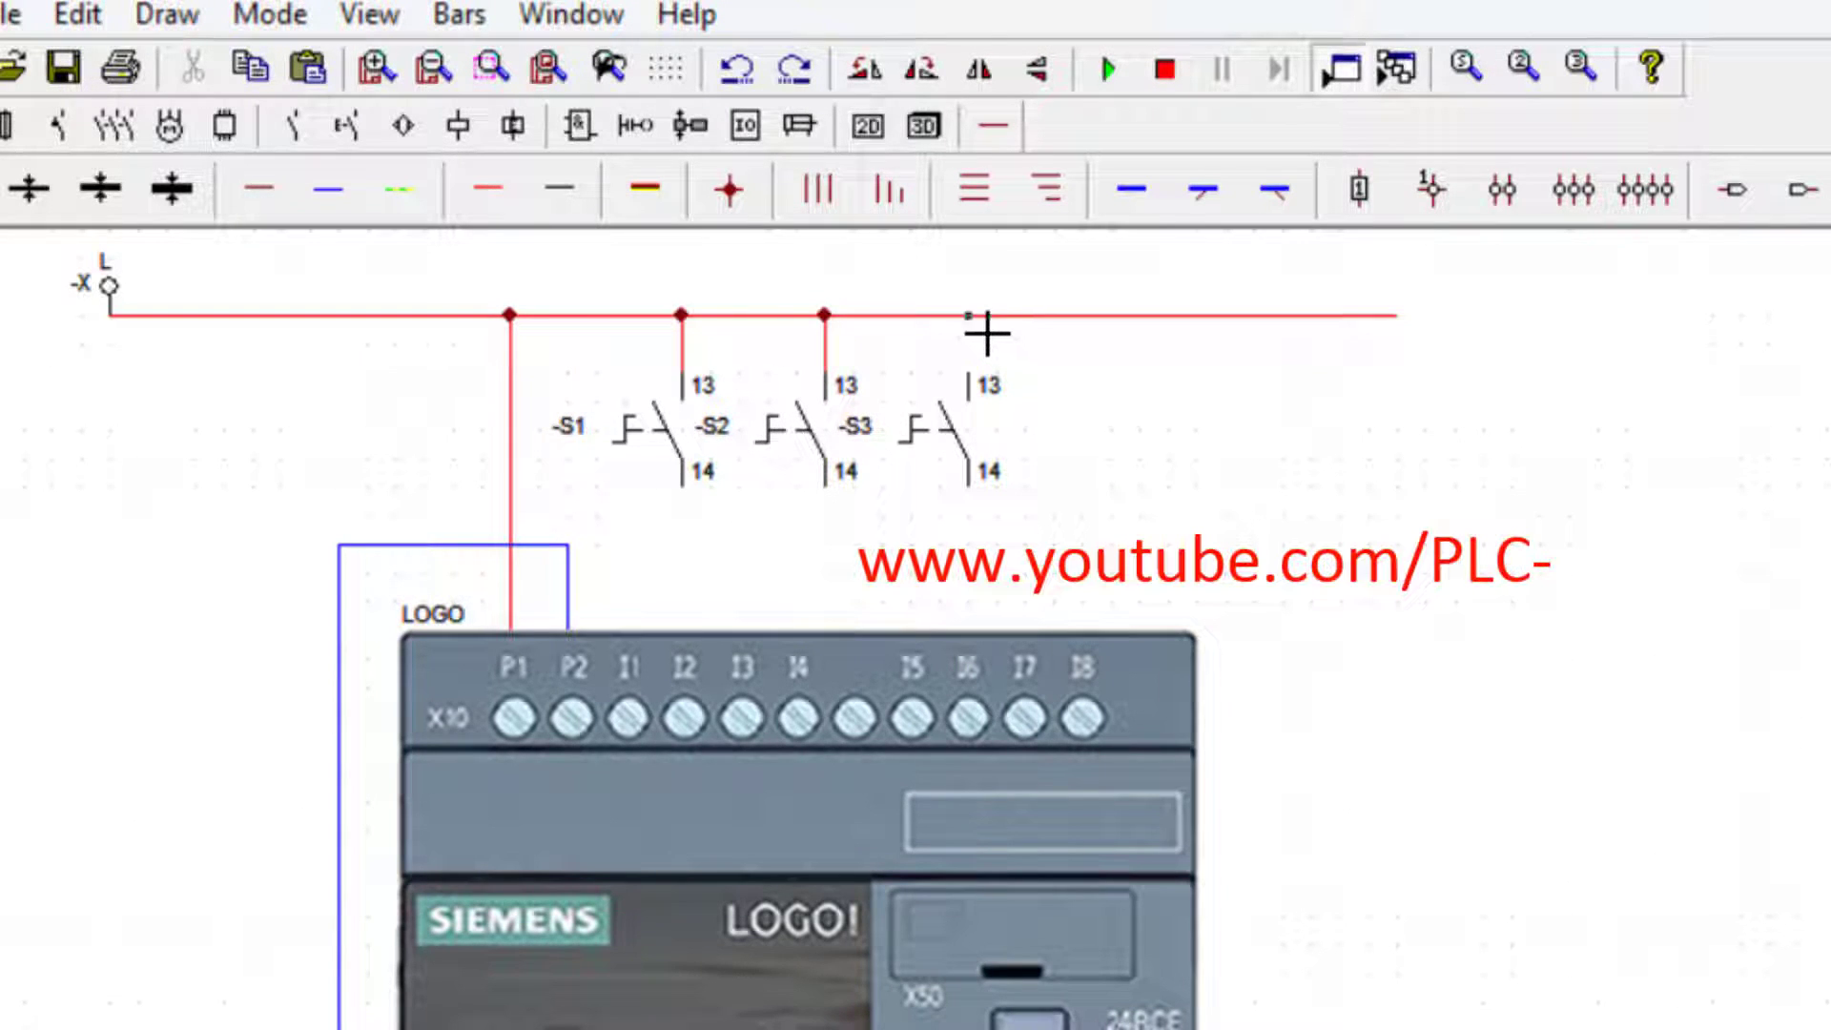
left_click_drag(984, 336, 981, 377)
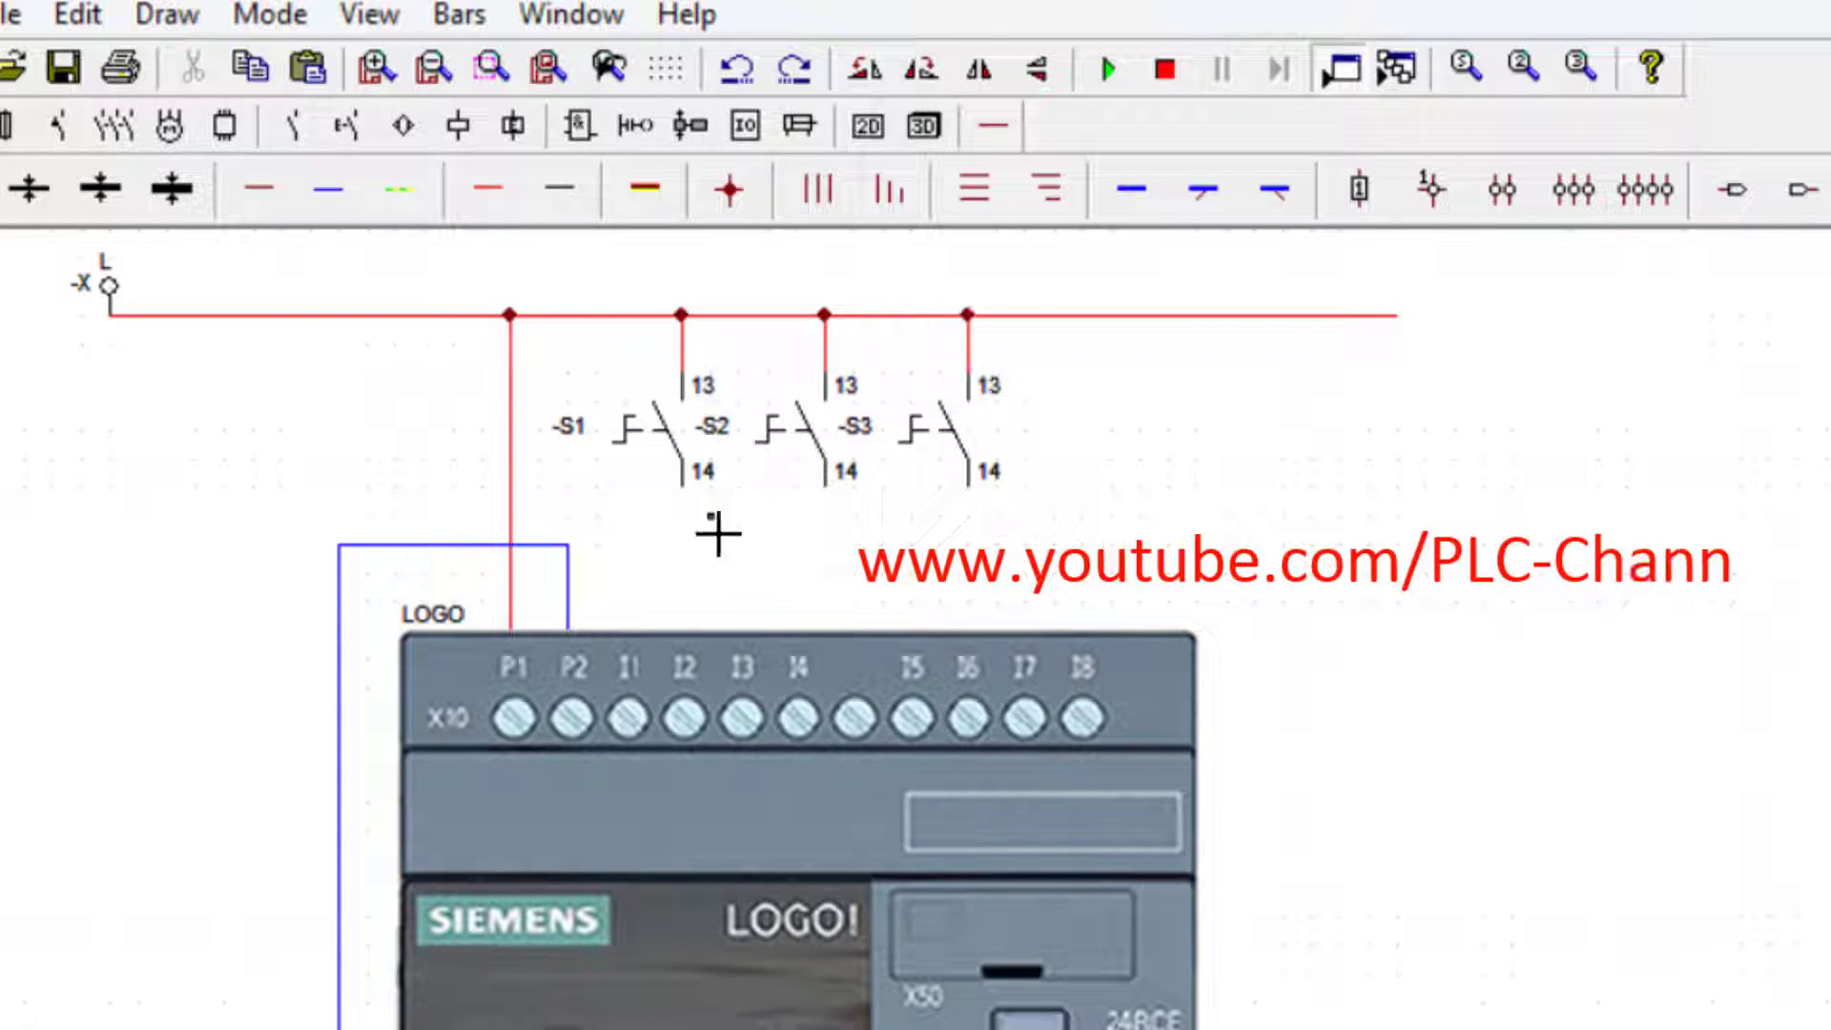
left_click_drag(835, 493, 709, 633)
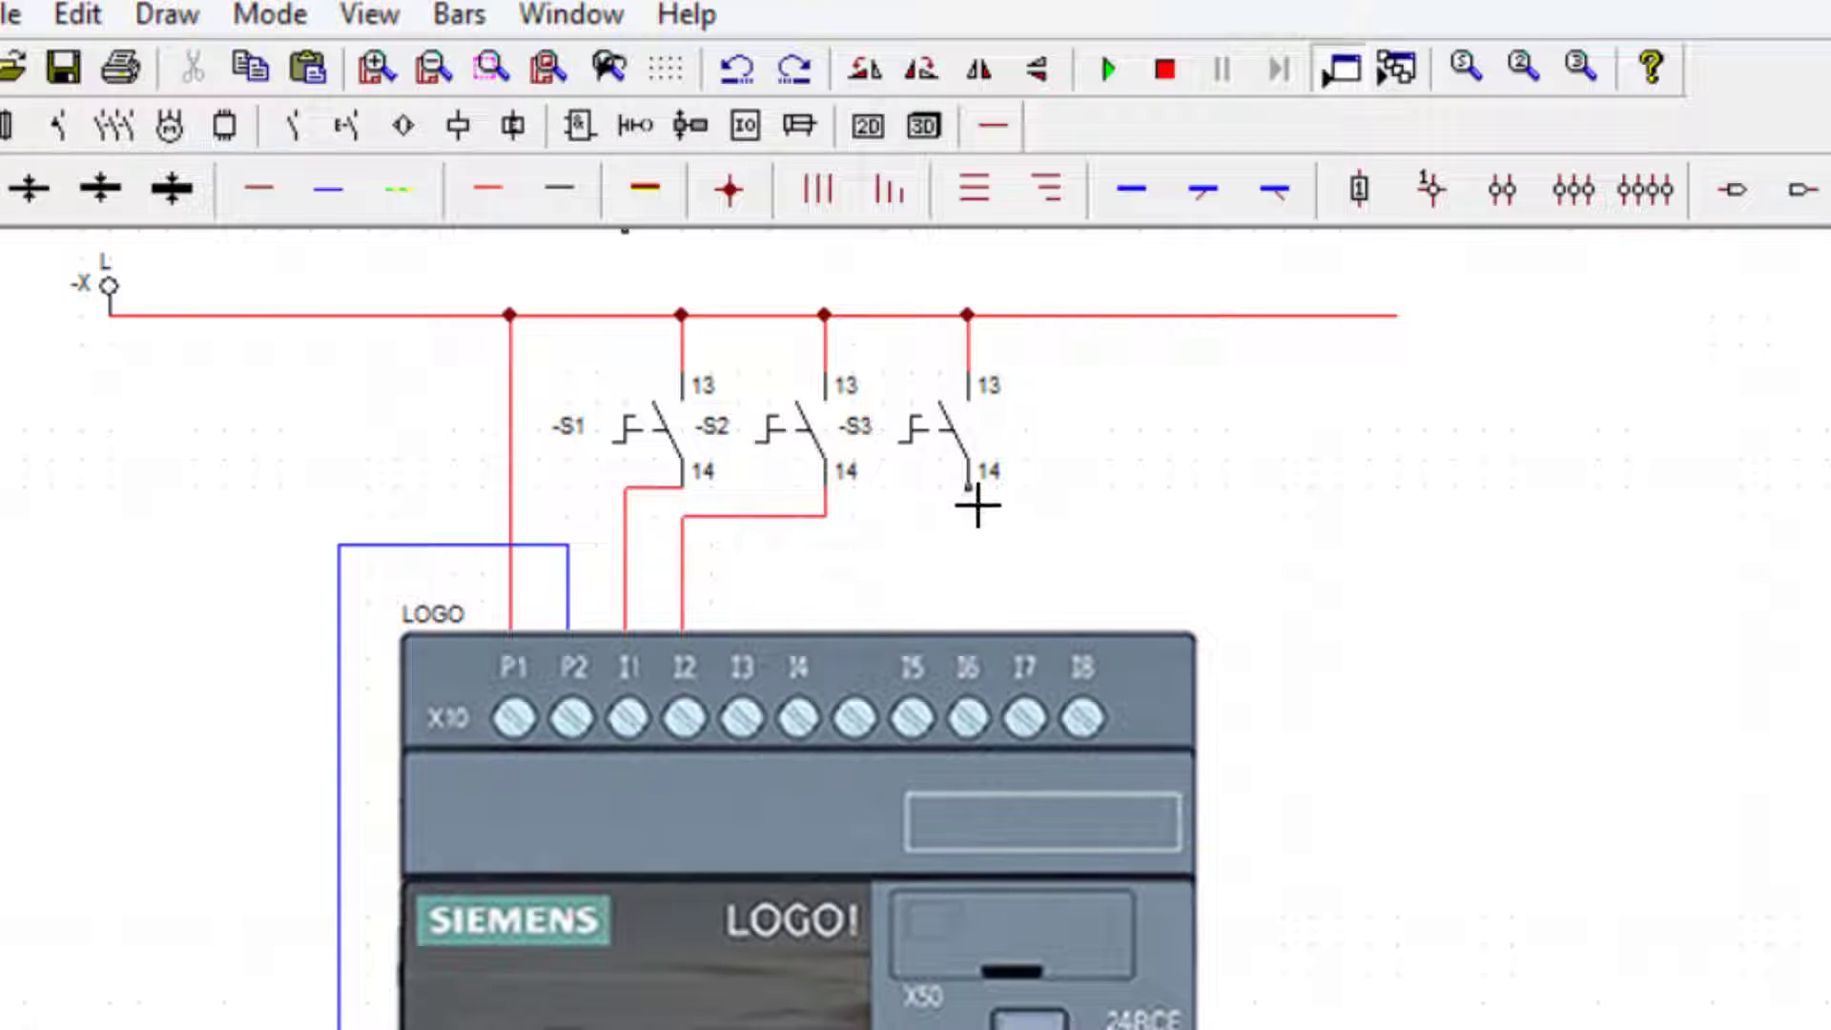
left_click_drag(970, 490, 772, 629)
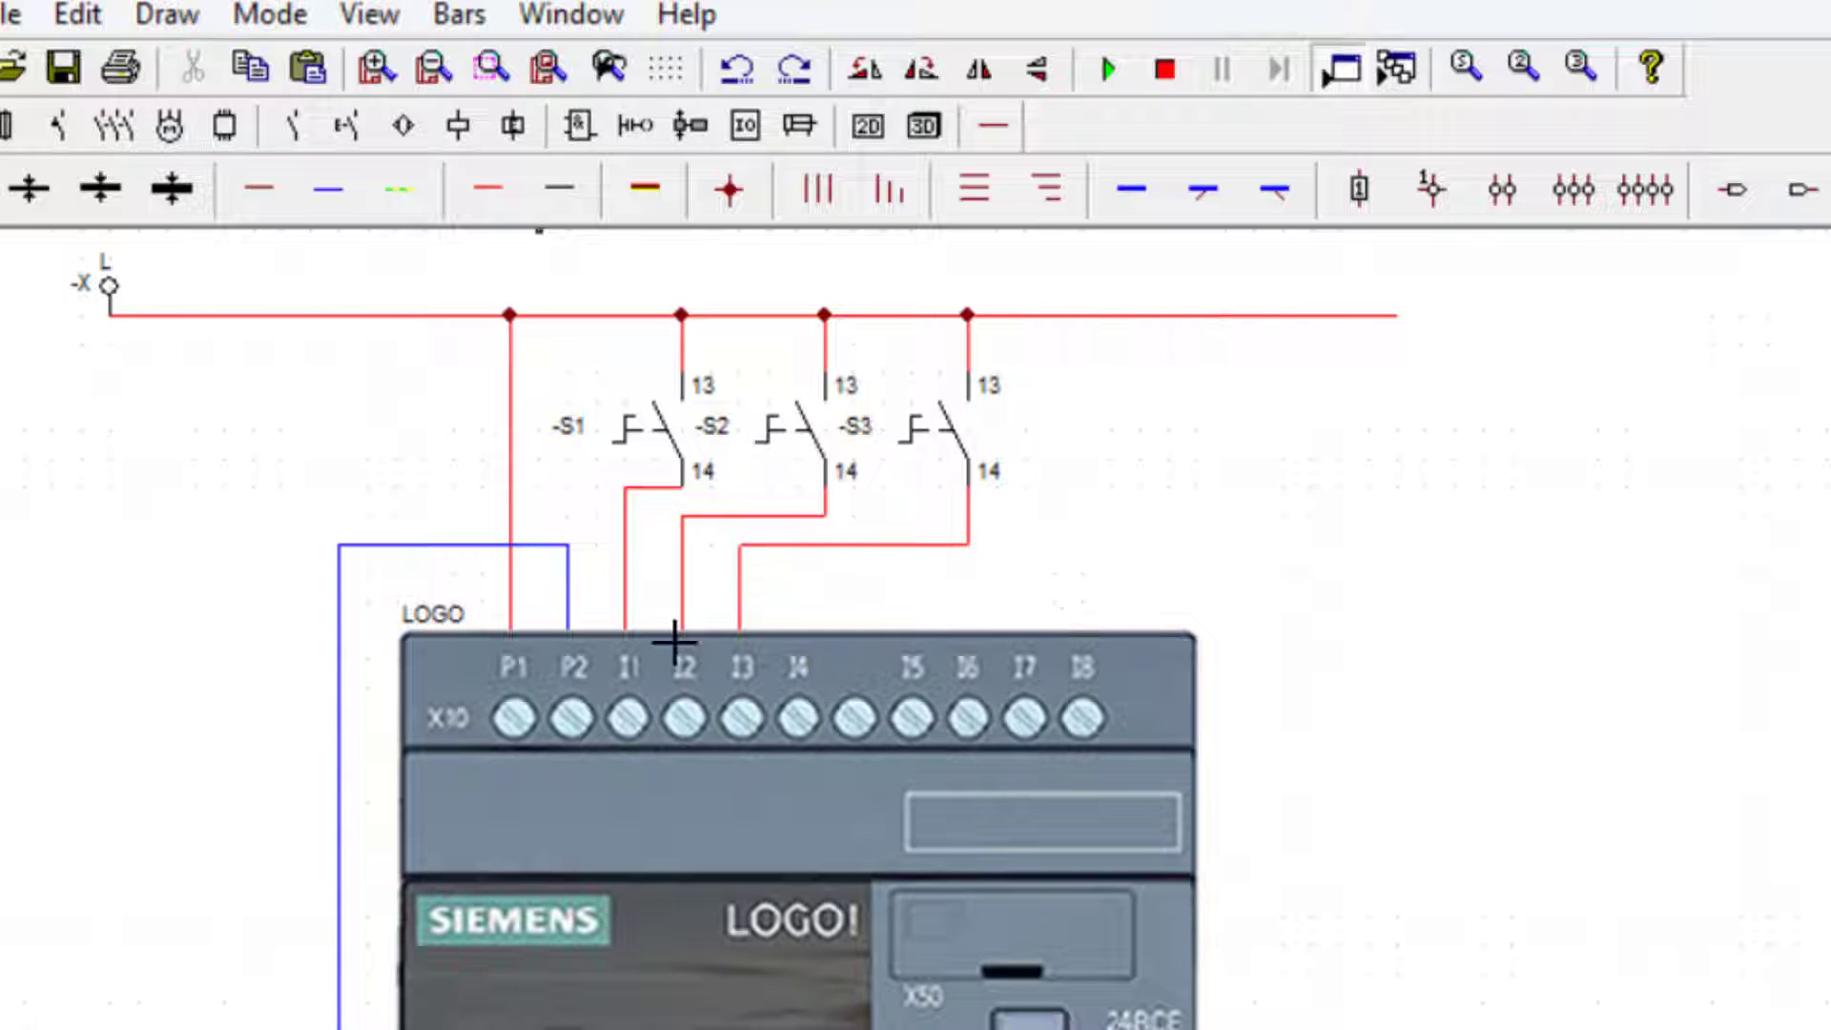
- Feed terminal 1 of outputs Q1, Q2 and Q3 from the P1 supply wire and connect each terminal 2 to lamps -H1, -H2 and -H3
left_click_drag(513, 499, 833, 804)
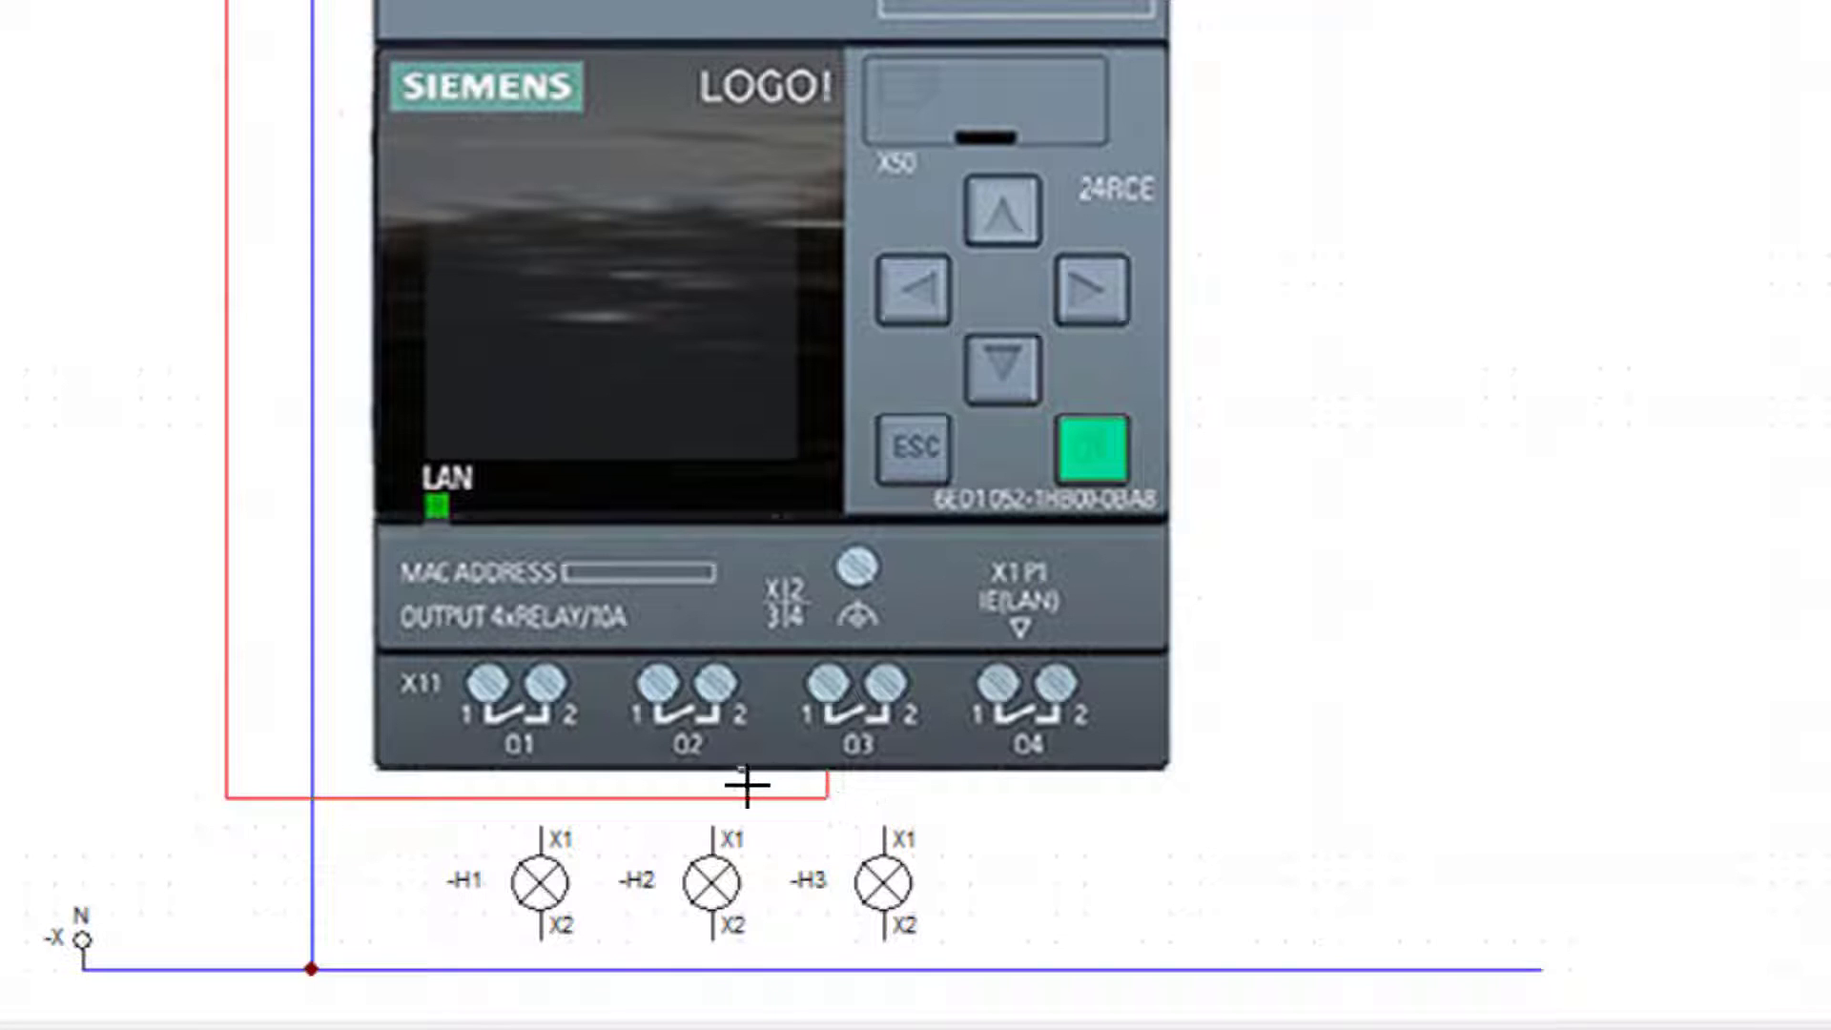
left_click_drag(678, 789, 678, 808)
mouse_move(506, 791)
left_mouse_down()
mouse_move(514, 811)
mouse_move(563, 797)
mouse_move(572, 830)
left_mouse_up()
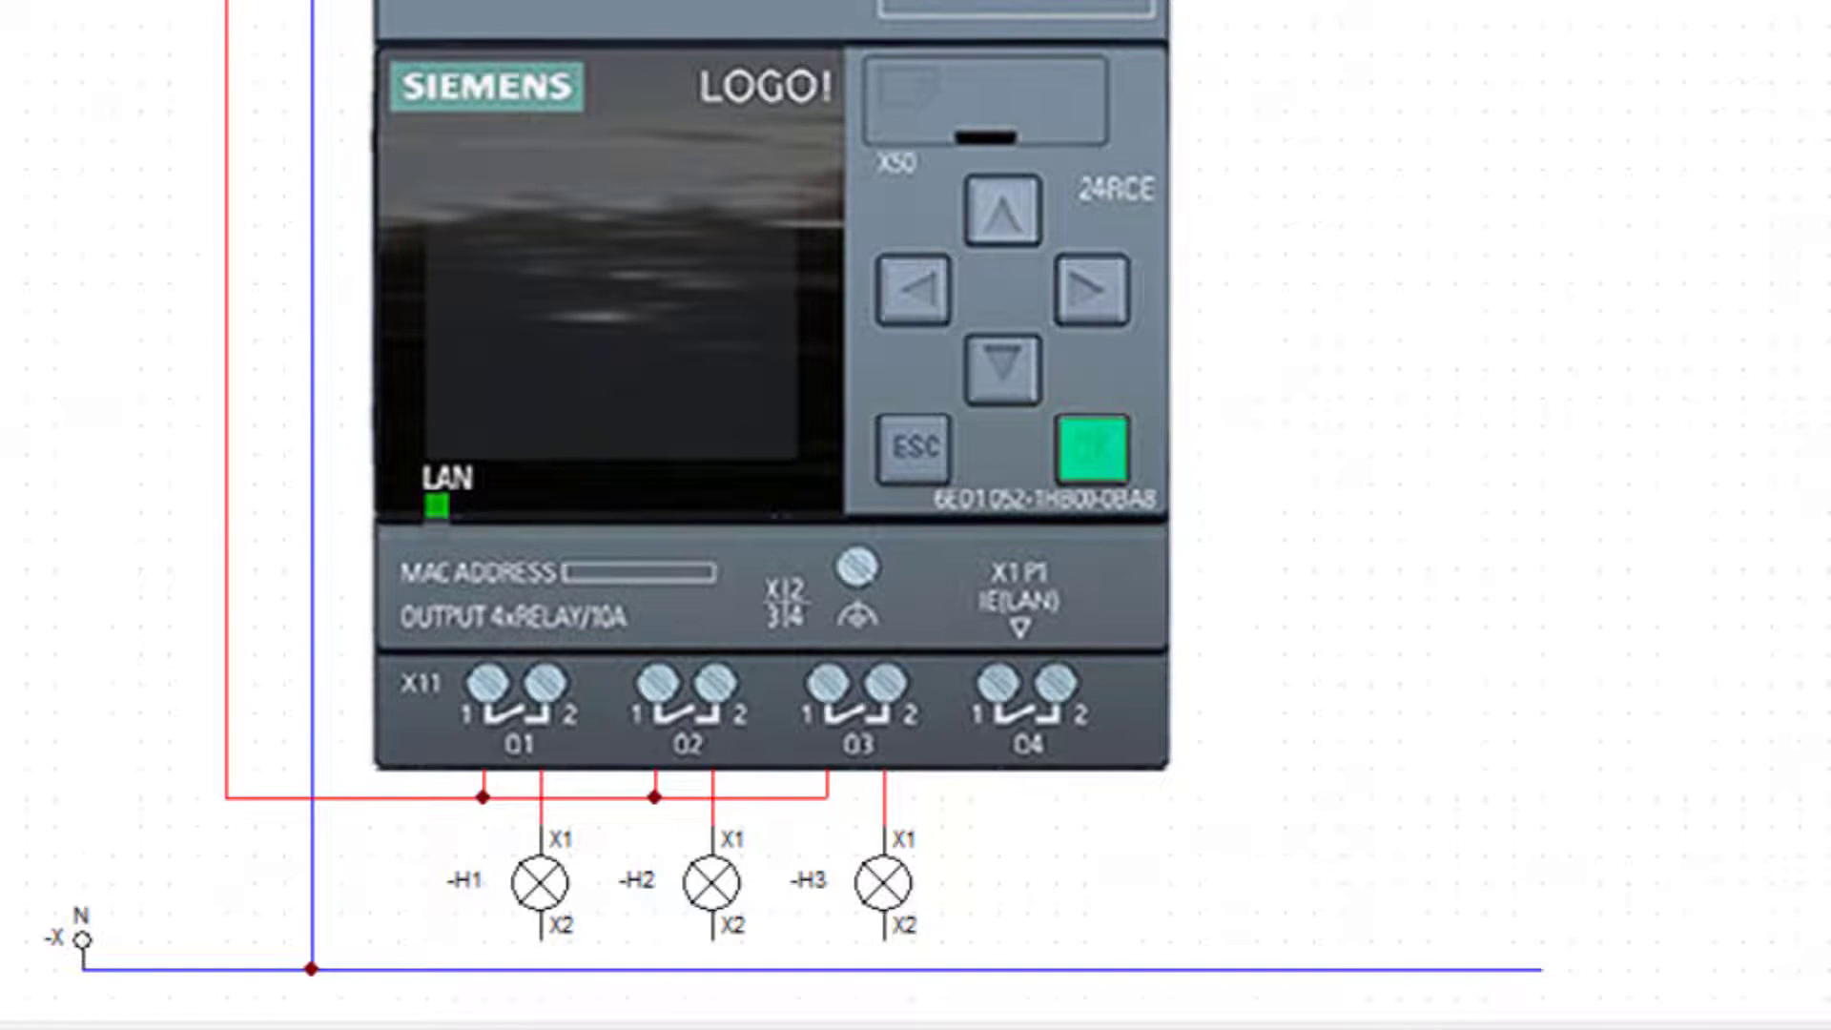
- Connect the X2 terminals of lamps -H1, -H2 and -H3 to the neutral line
left_click_drag(541, 940, 541, 969)
left_click_drag(884, 940, 891, 966)
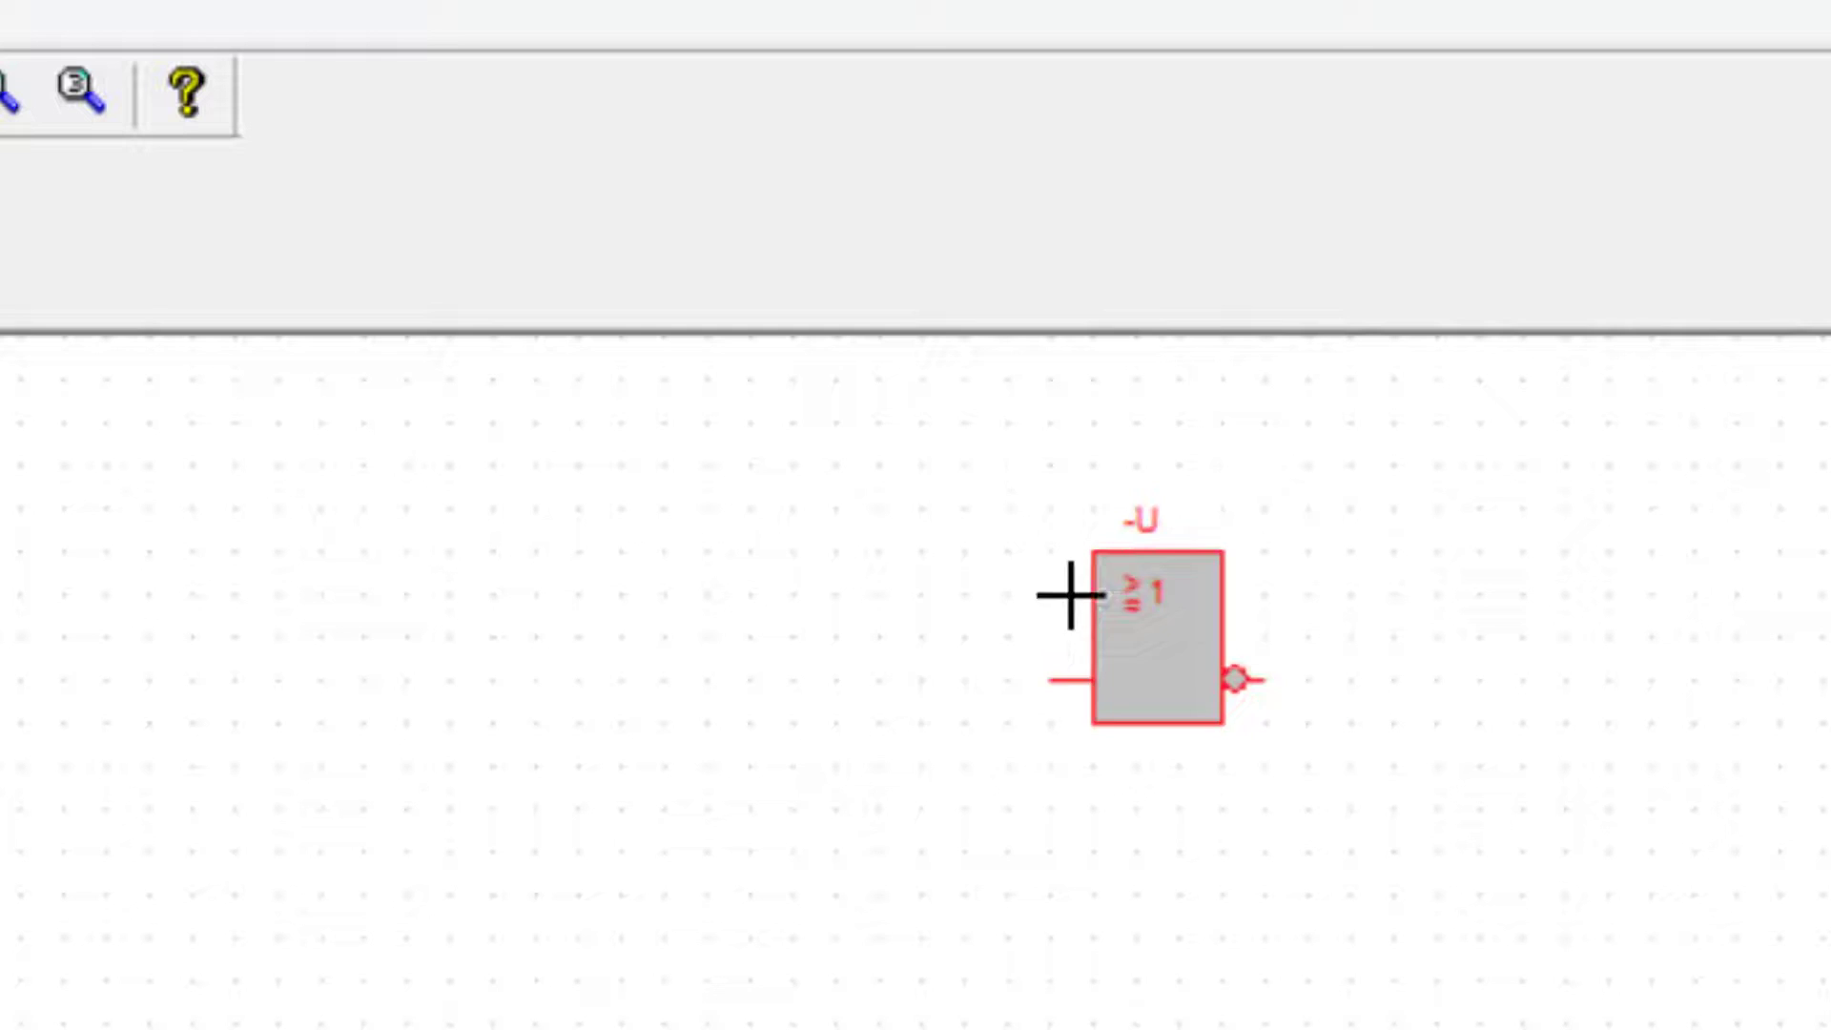
key("Escape")
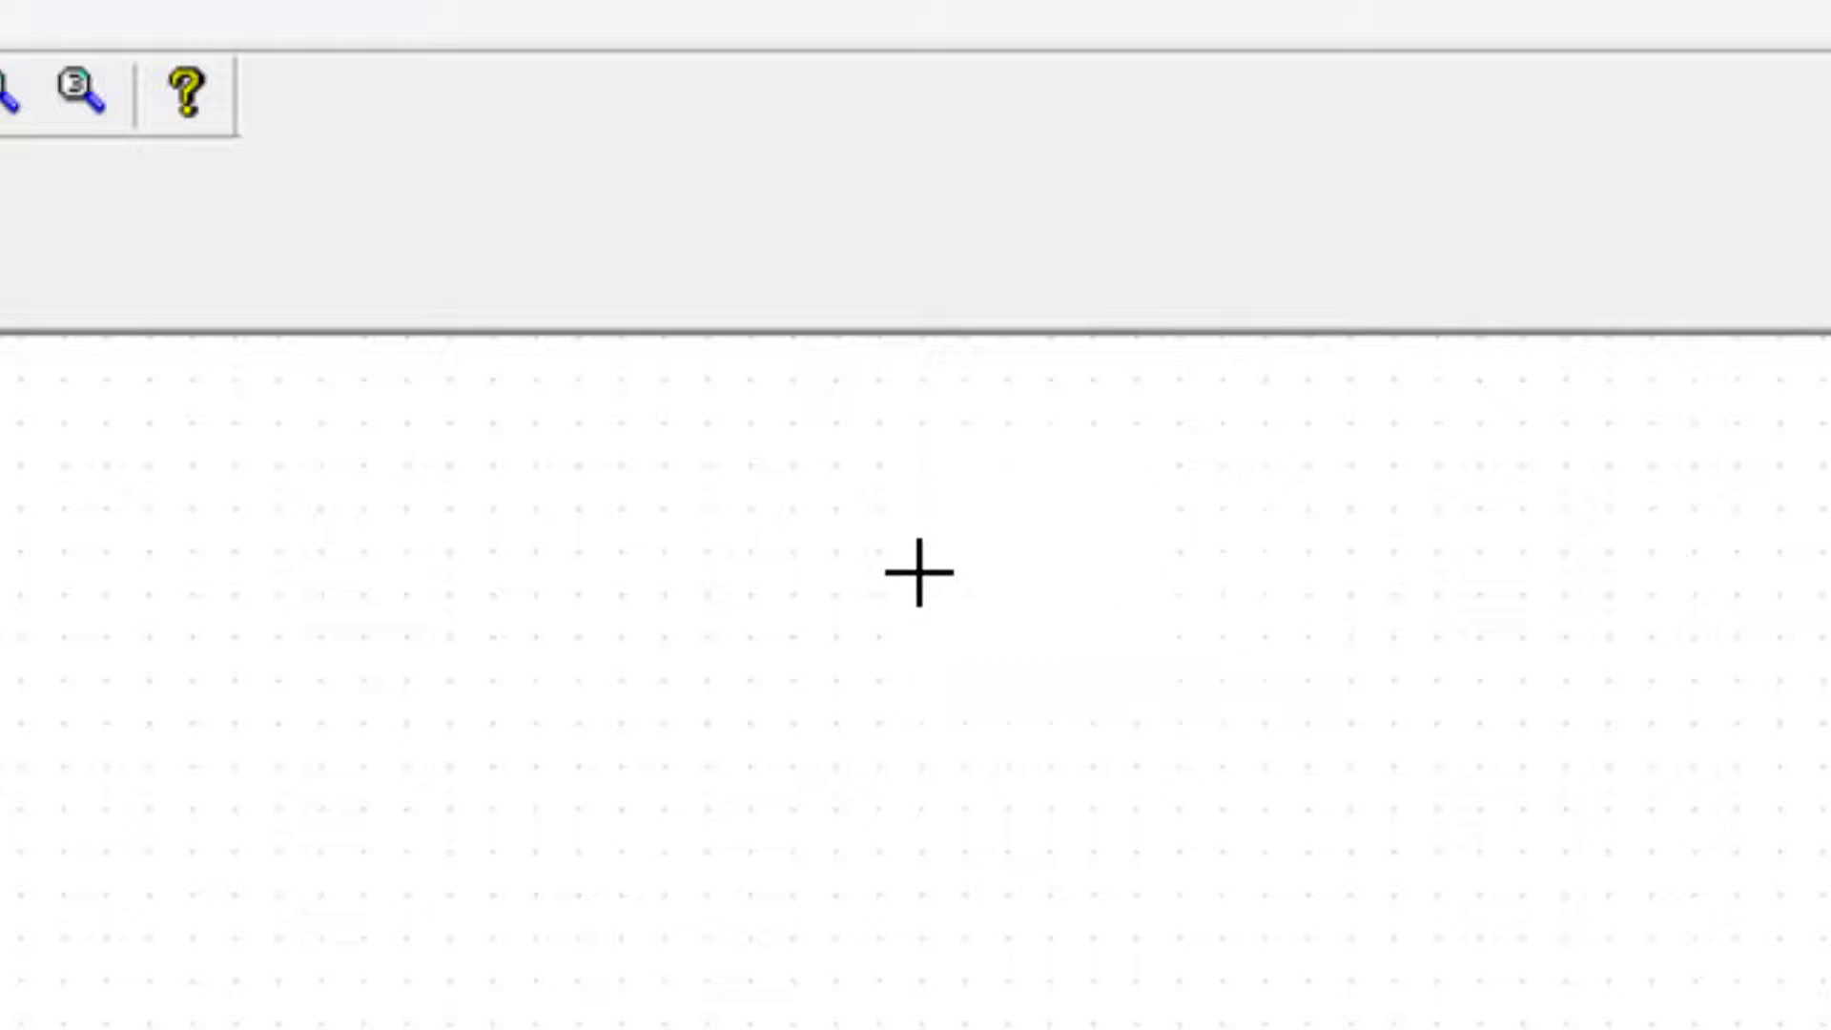
- Place a two-input NOR gate to the right of the LOGO! wiring and name it -U1
left_click(814, 547)
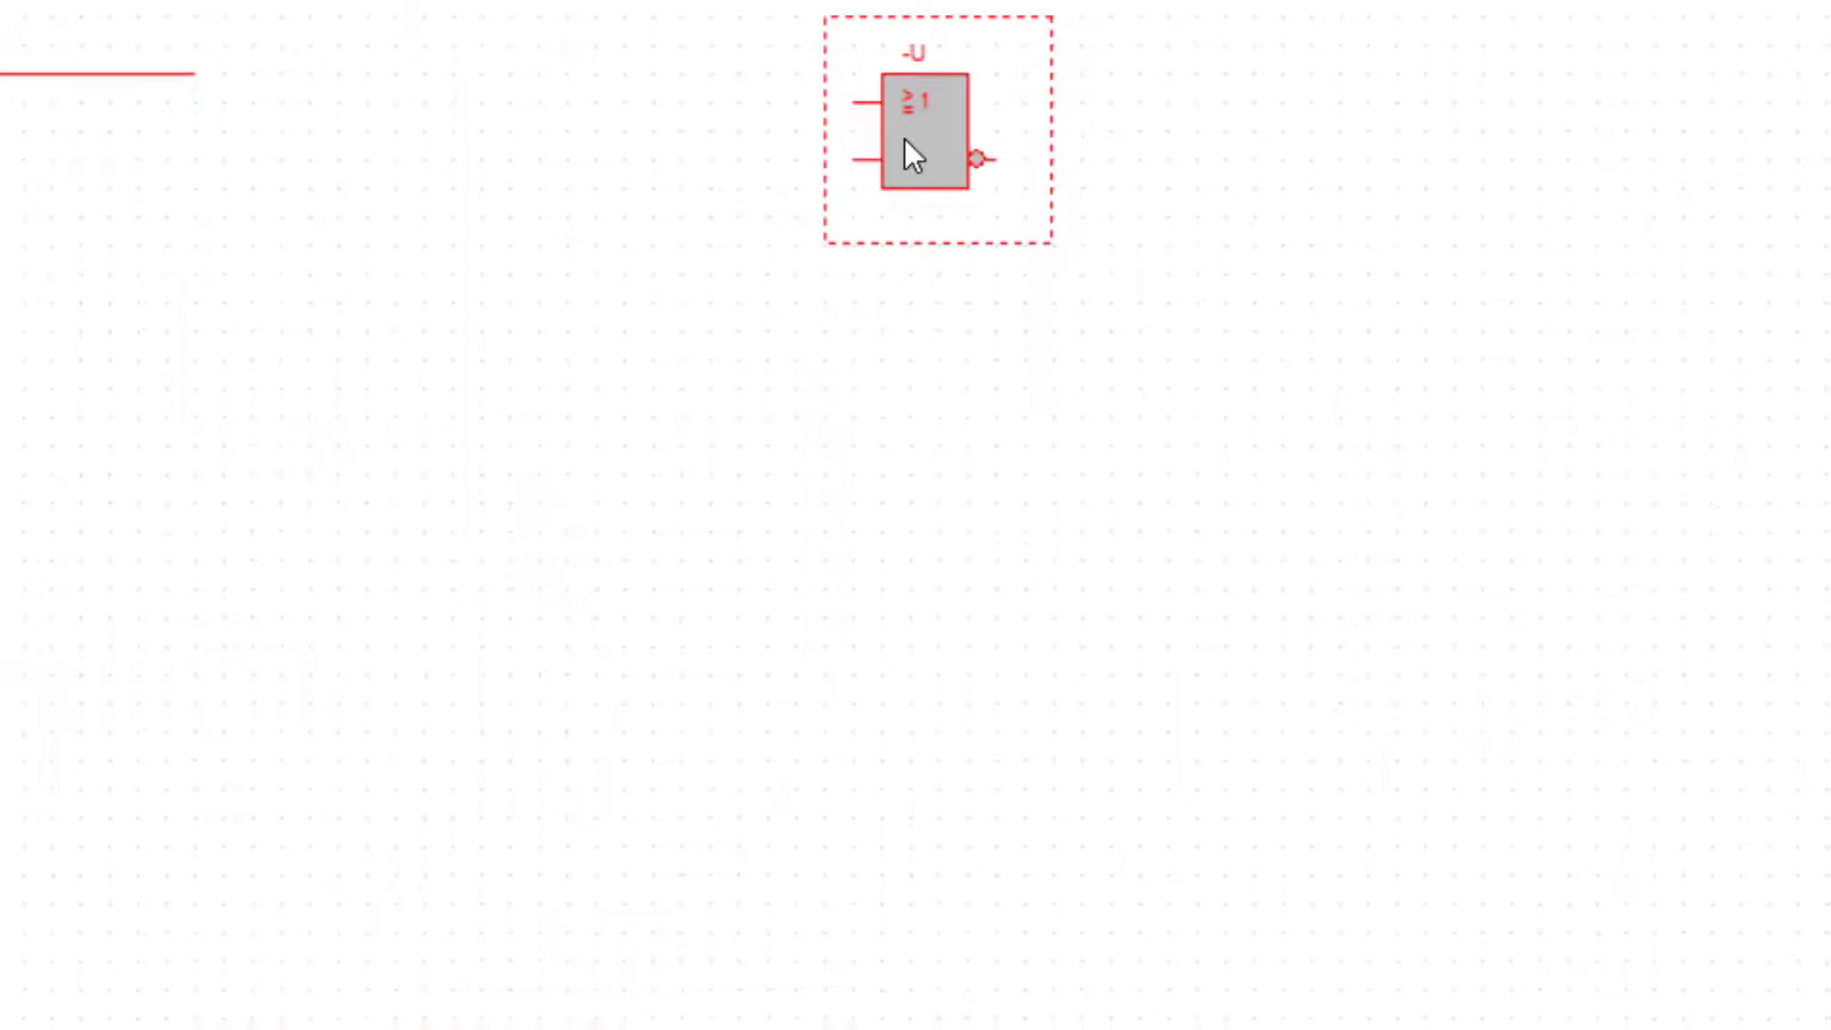
double_click(904, 139)
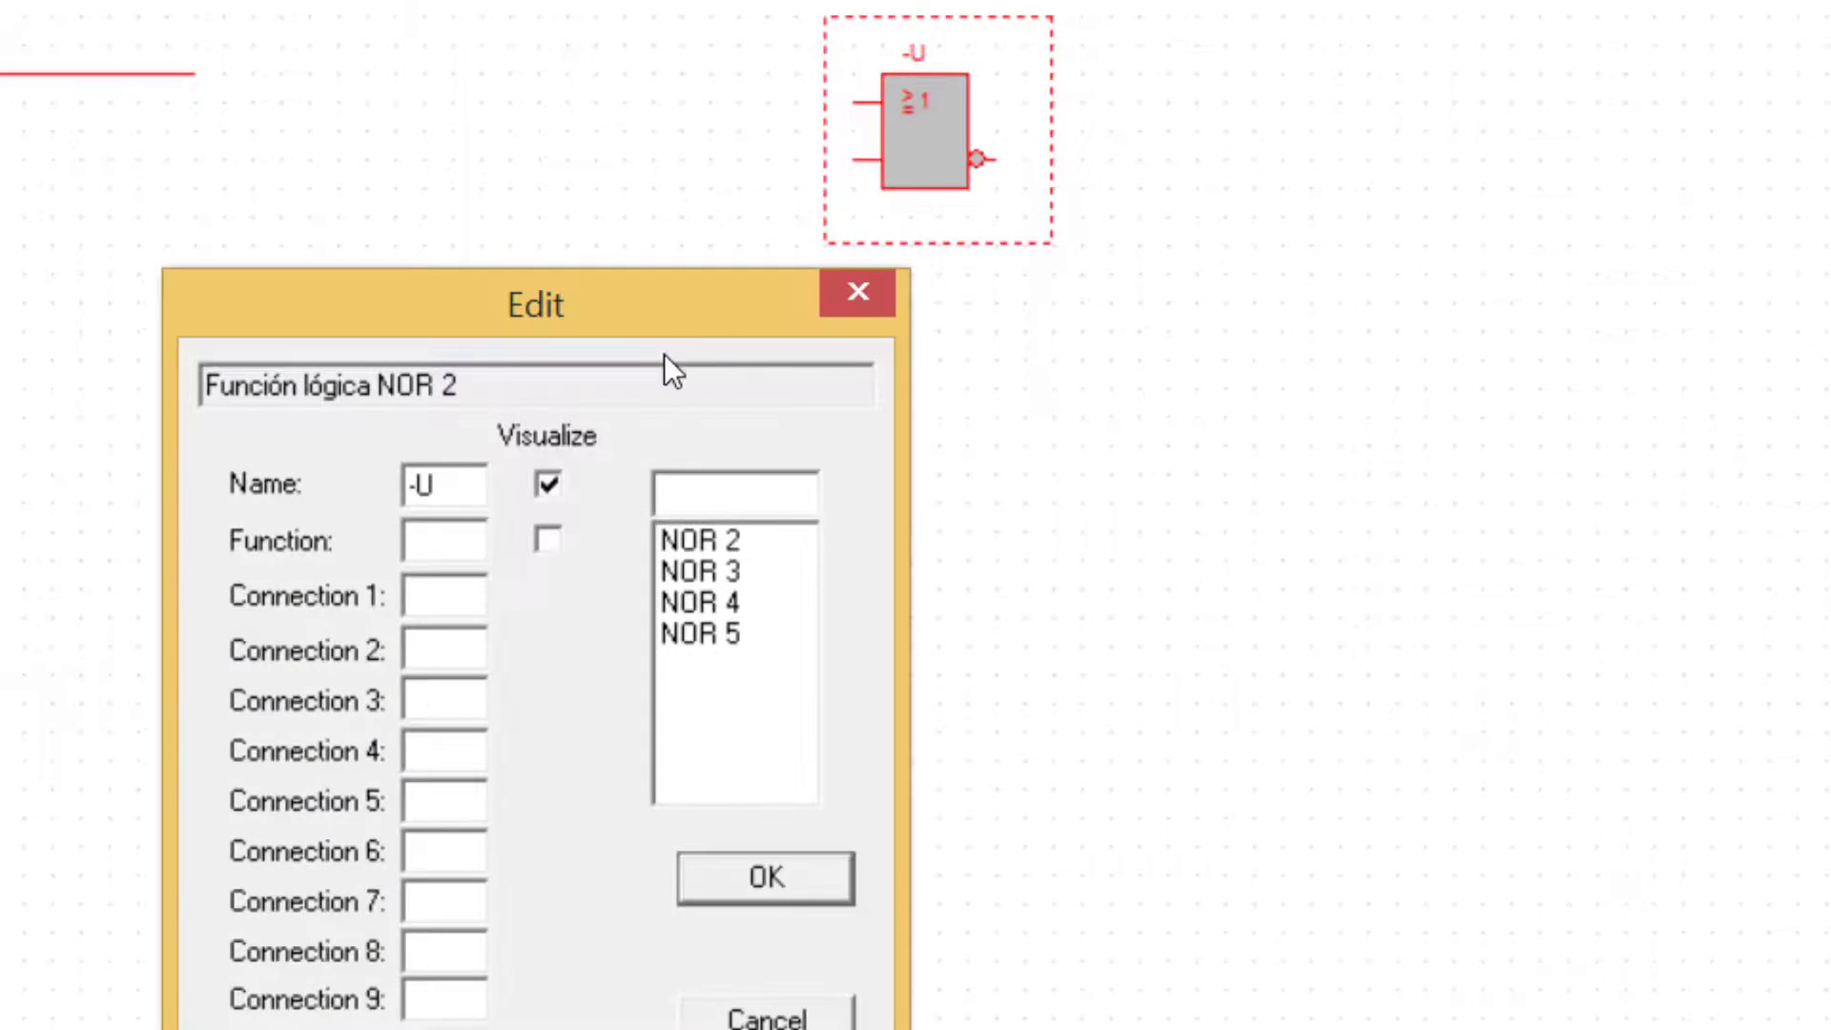
left_click(467, 482)
type("1")
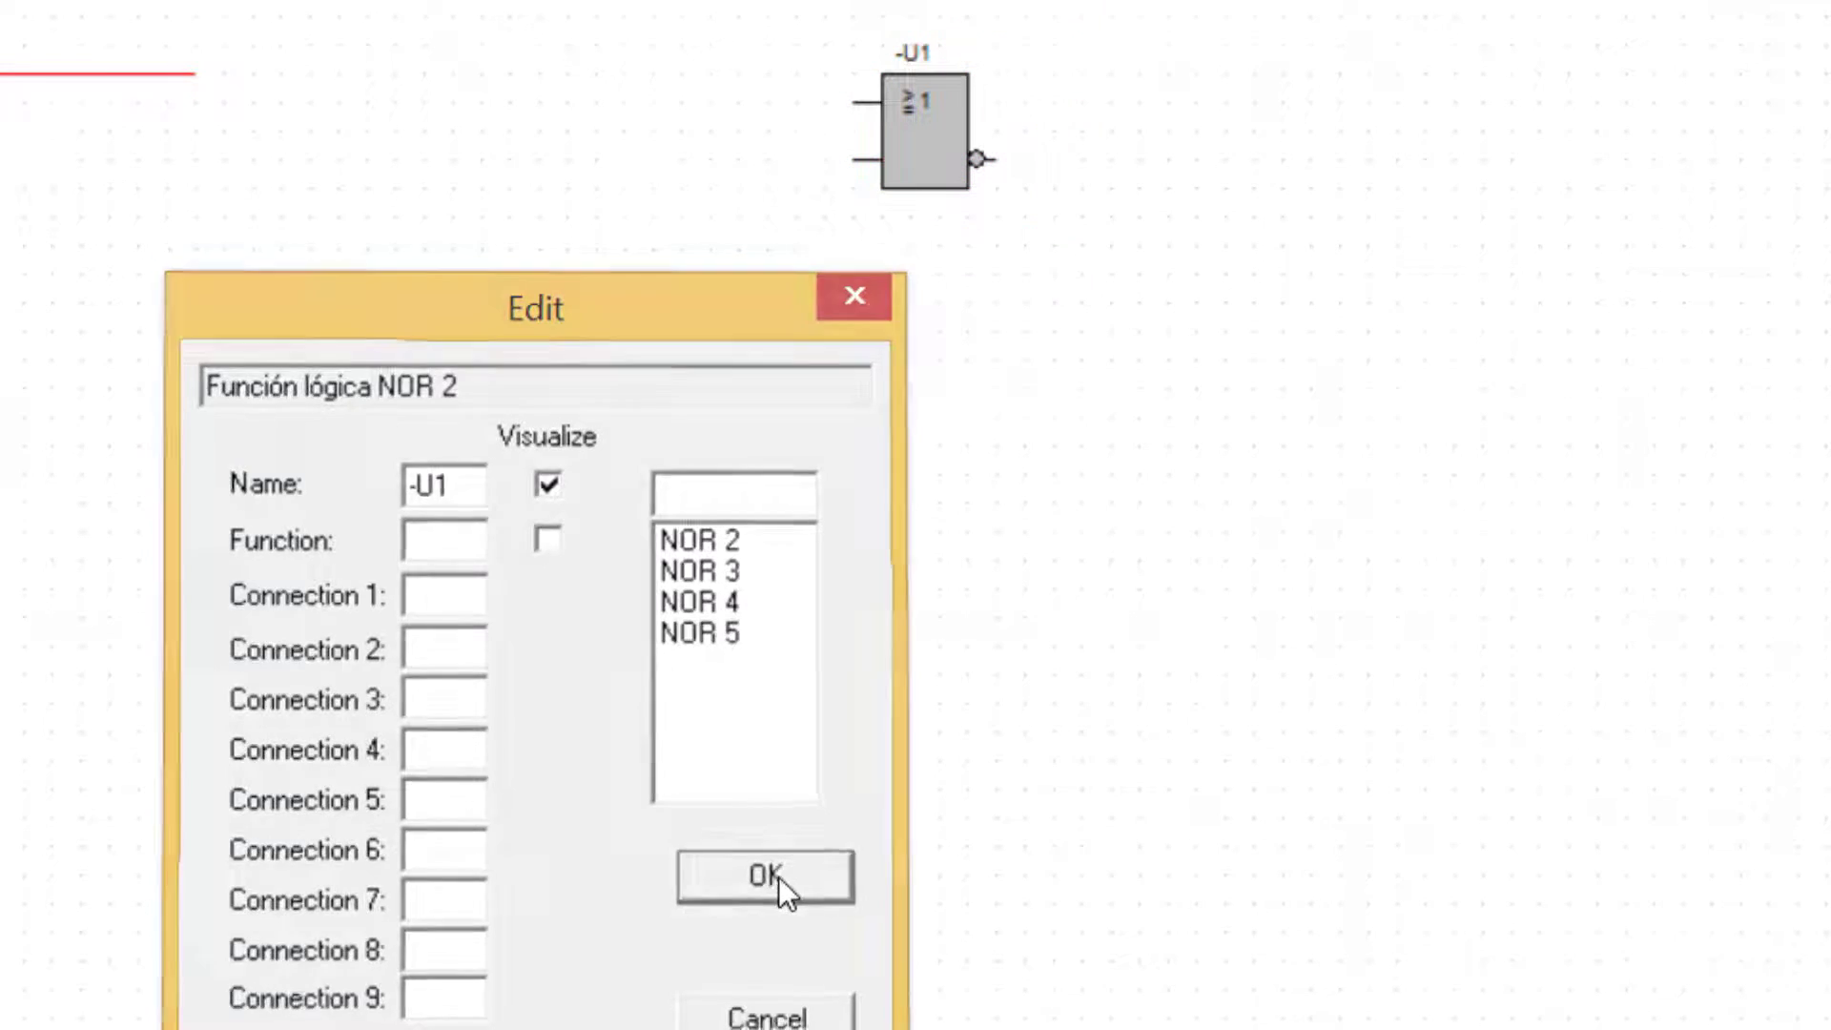
left_click(772, 877)
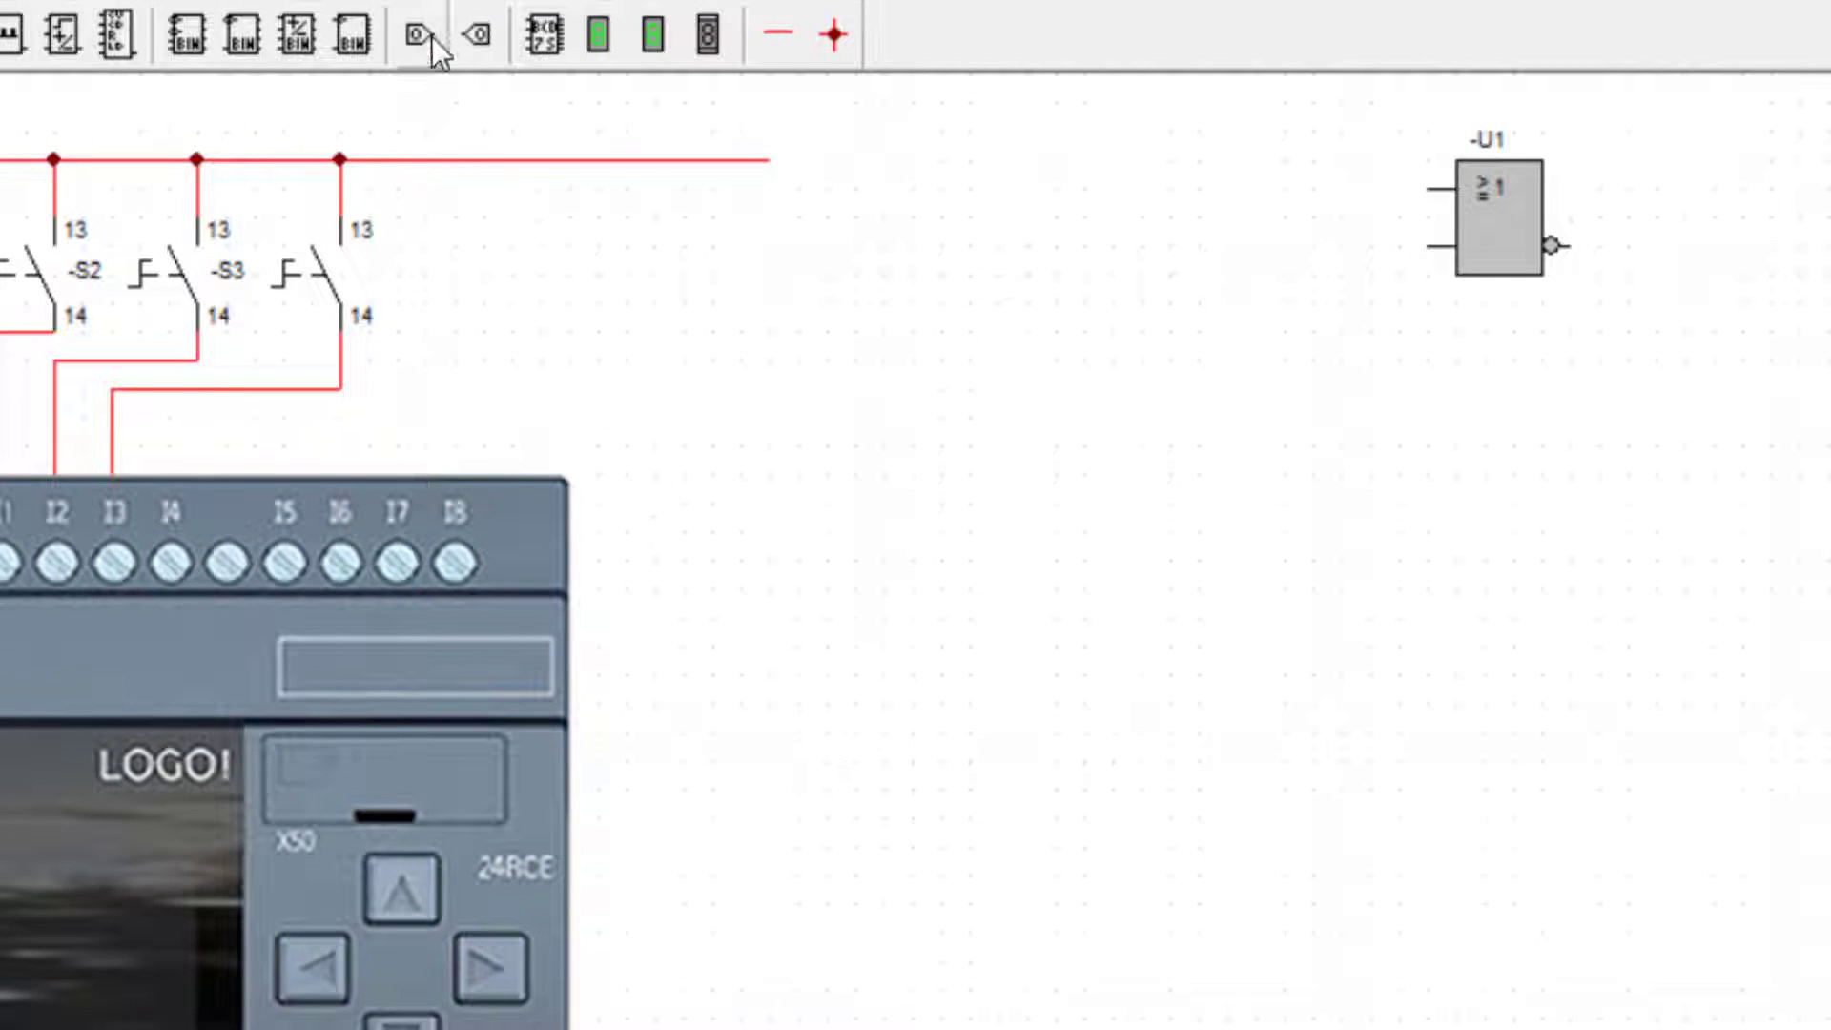
- Place two logic input markers before NOR gate -U1 and a logic output marker after it
left_click(428, 32)
left_click(1323, 204)
left_click(1323, 261)
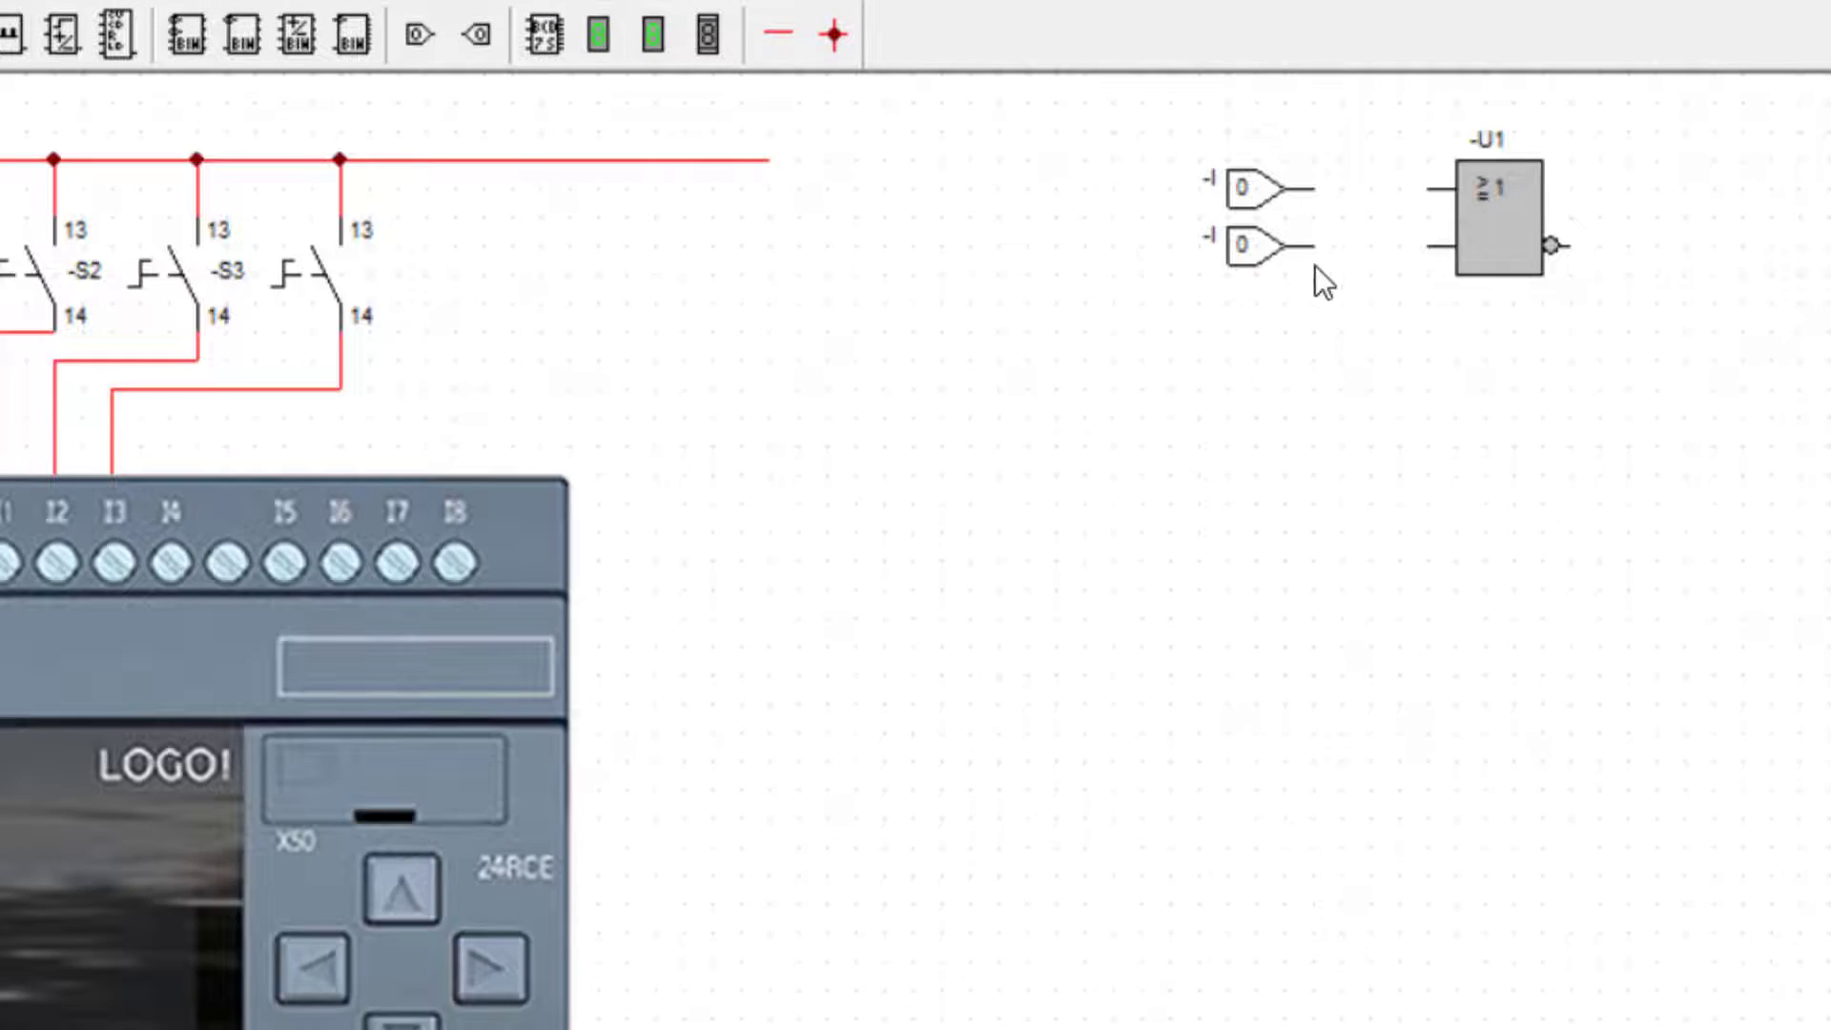
left_click(479, 35)
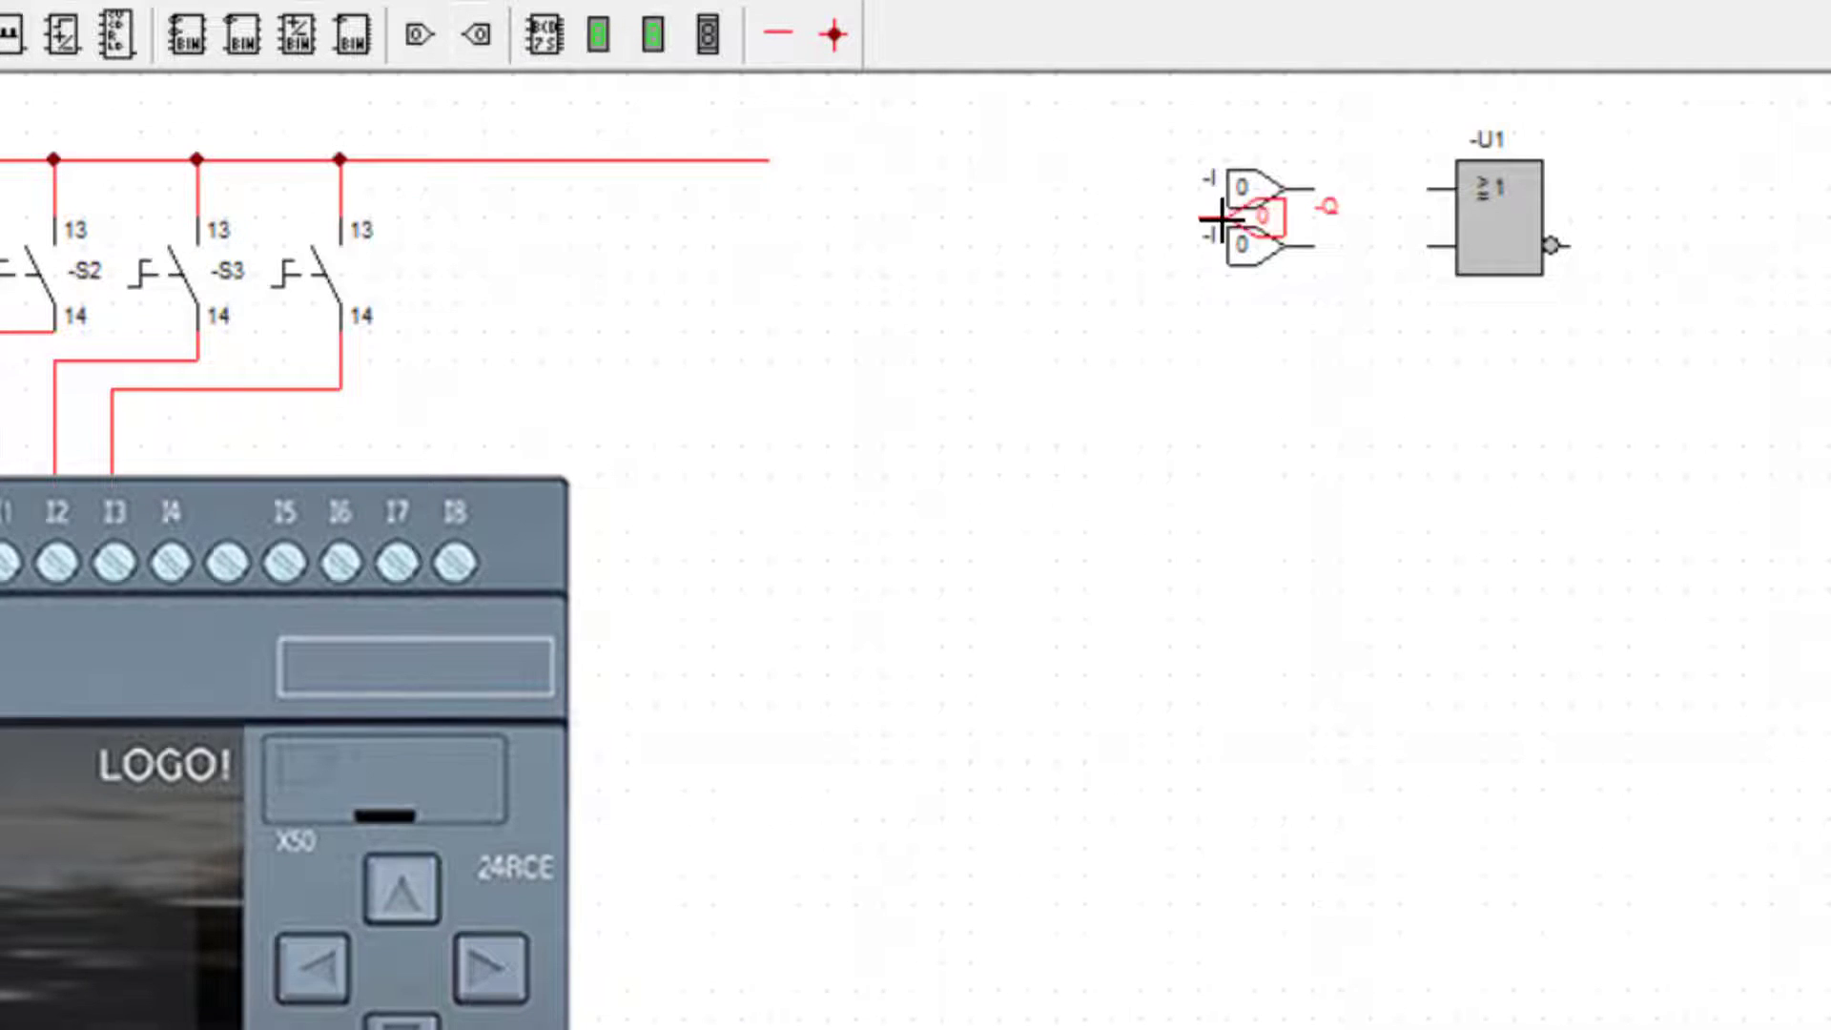
left_click(1668, 272)
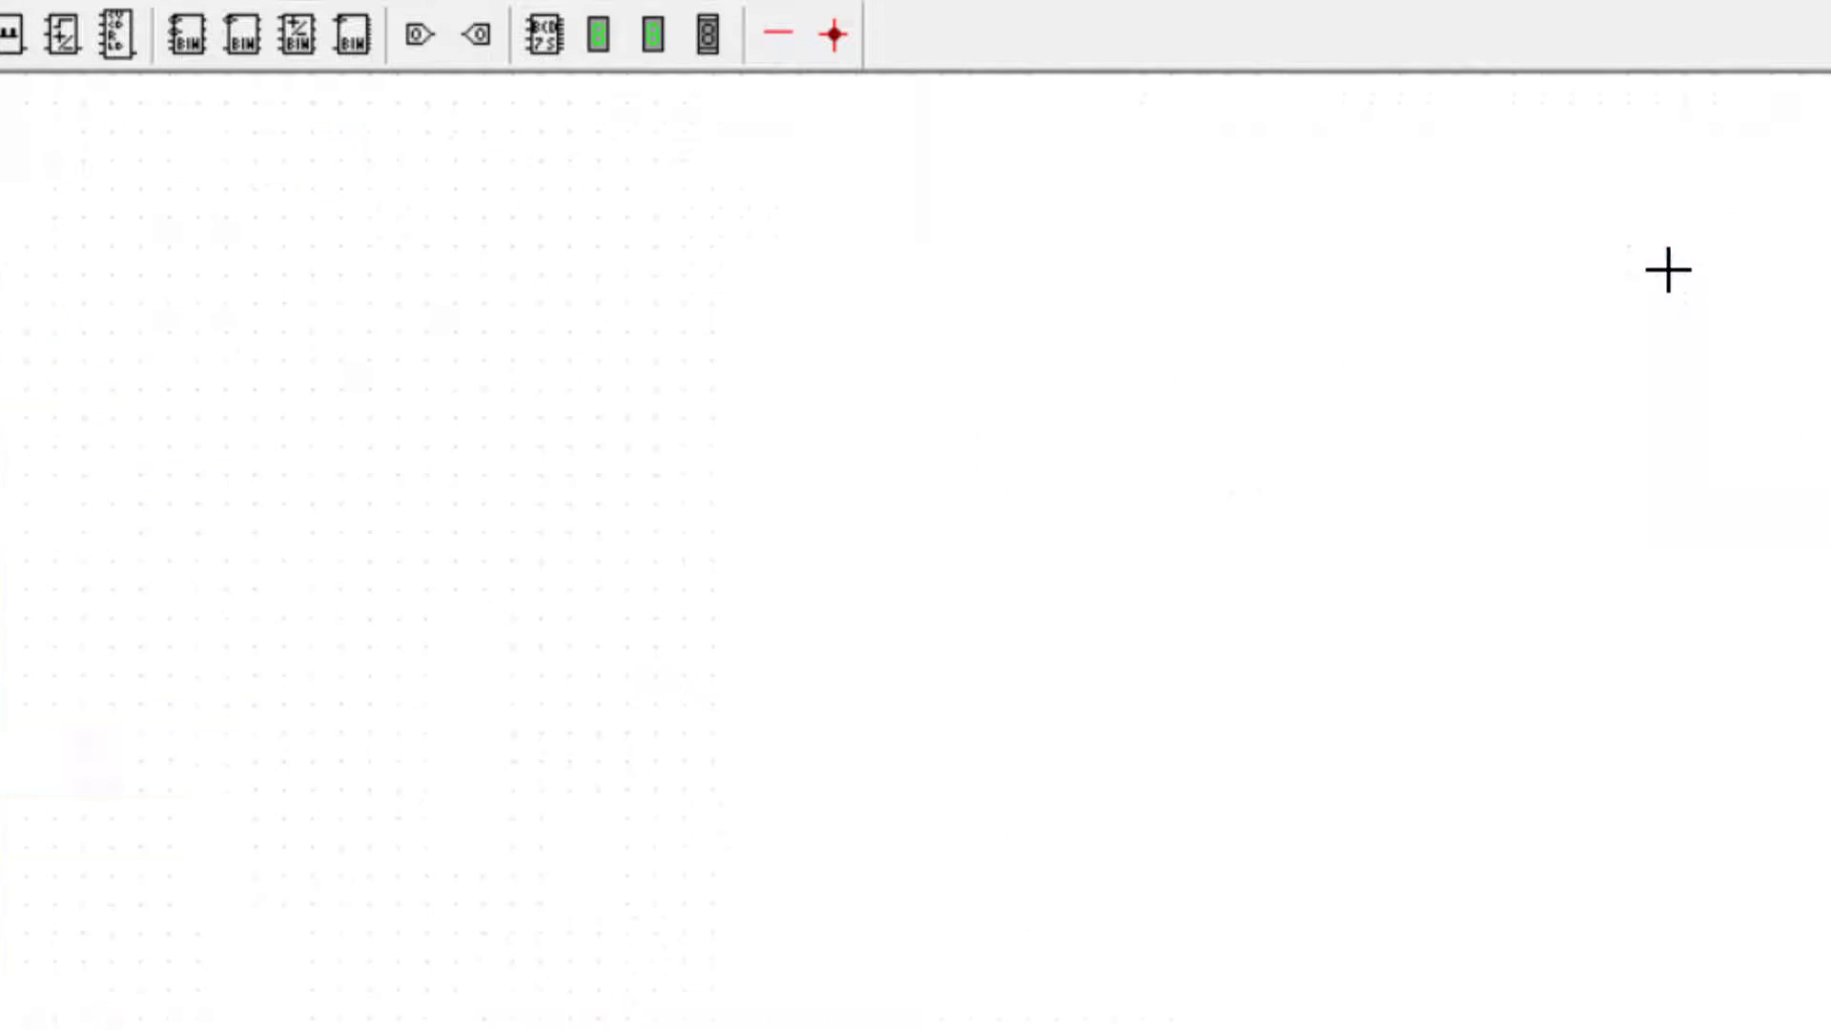
- Name the NOR gate's input markers I1 and I2 and its output marker Q1, and wire all three to -U1
double_click(1240, 195)
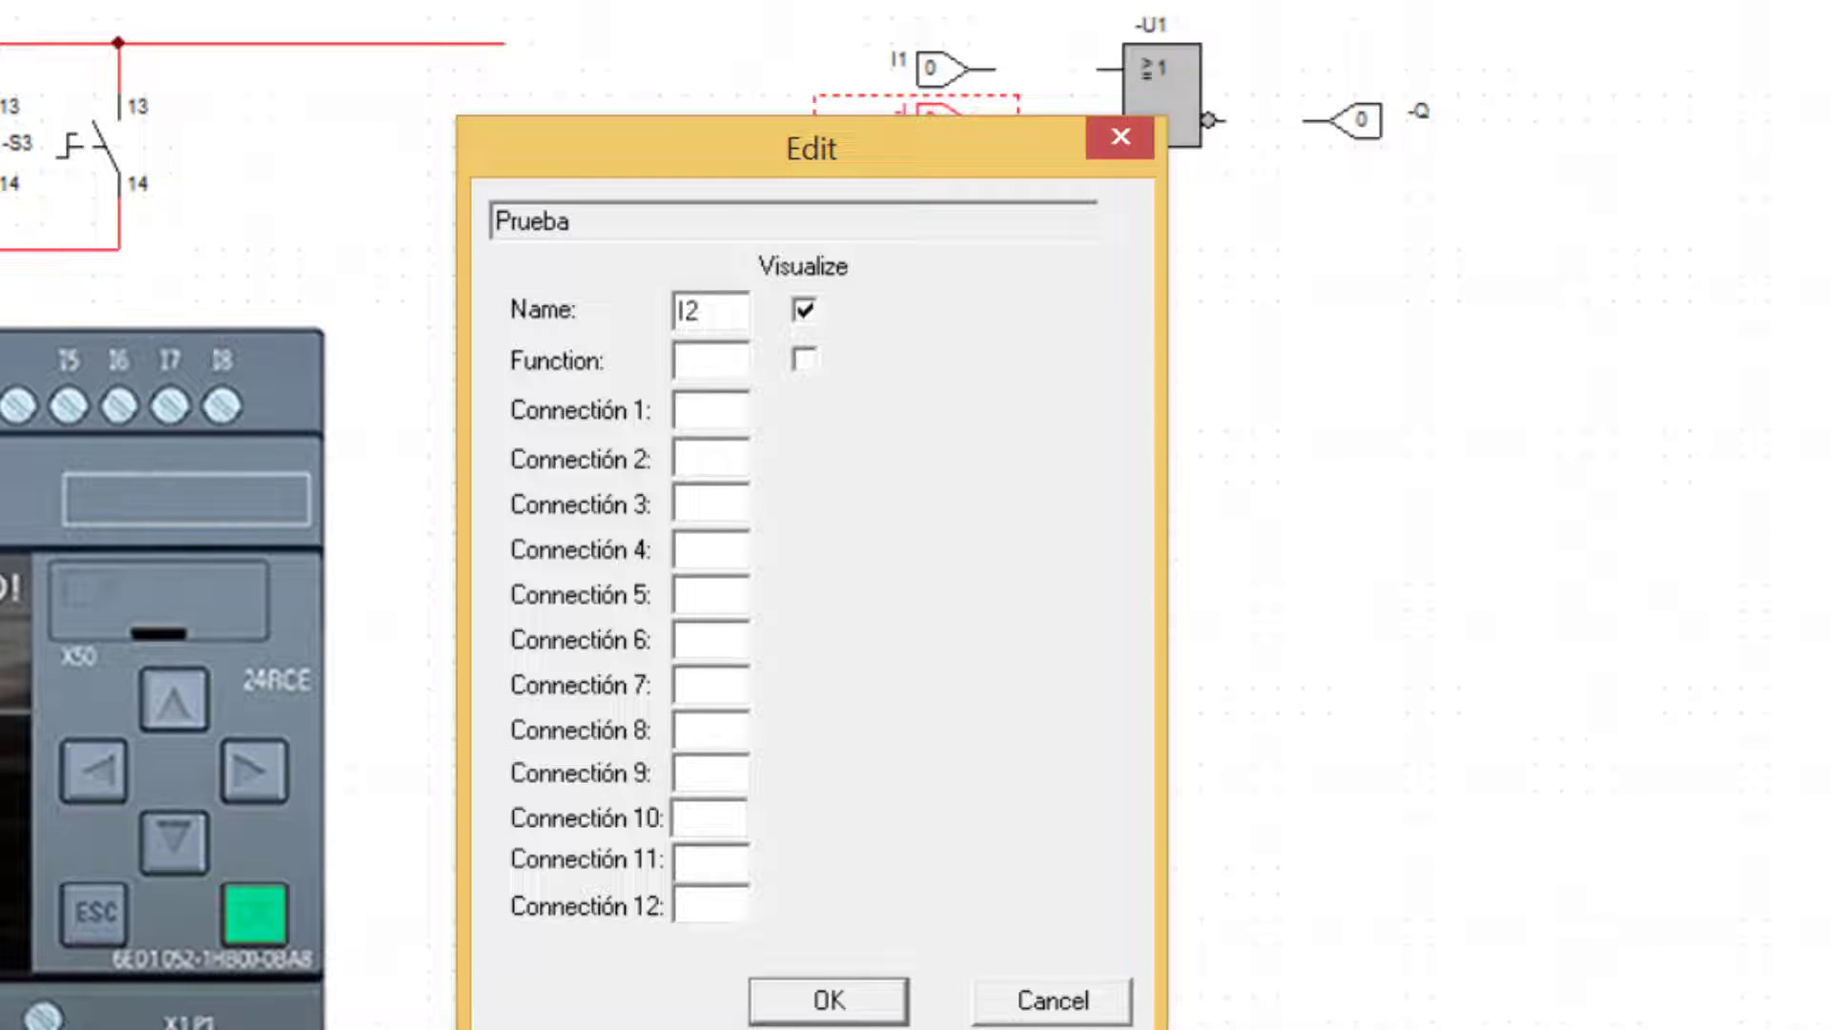
left_click(830, 1001)
double_click(1377, 131)
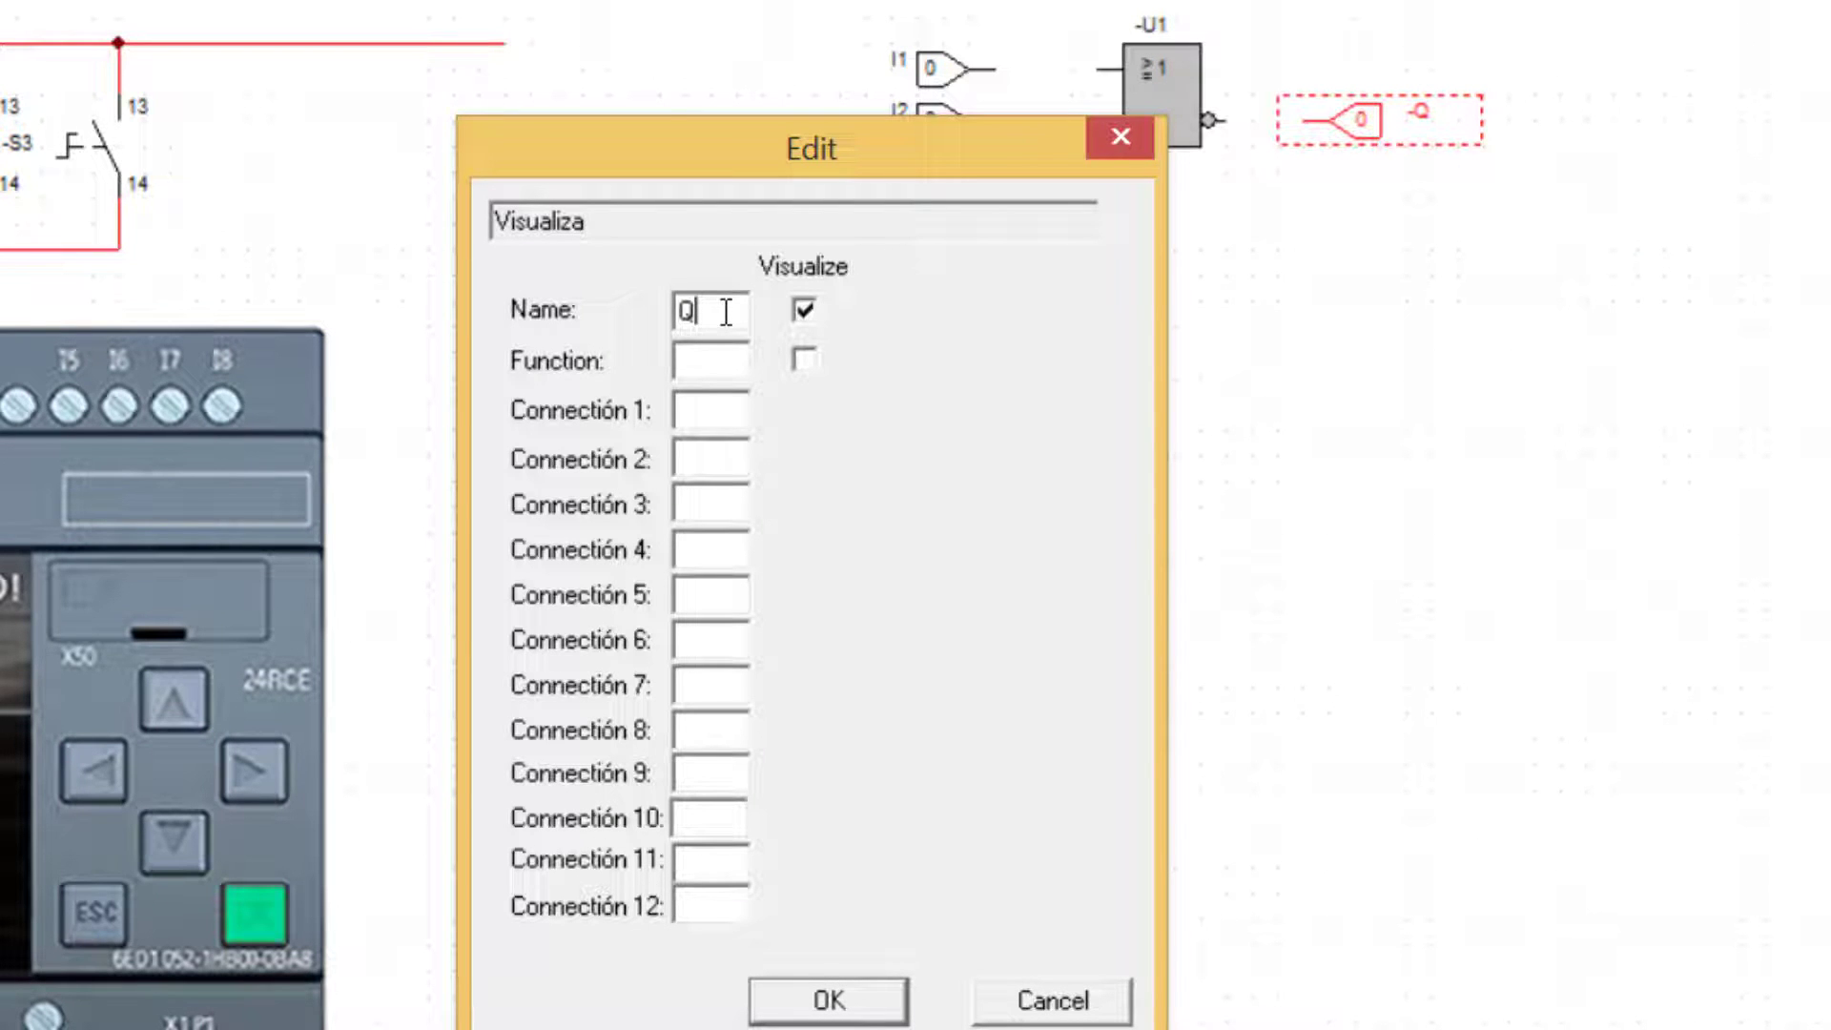
left_click(820, 1003)
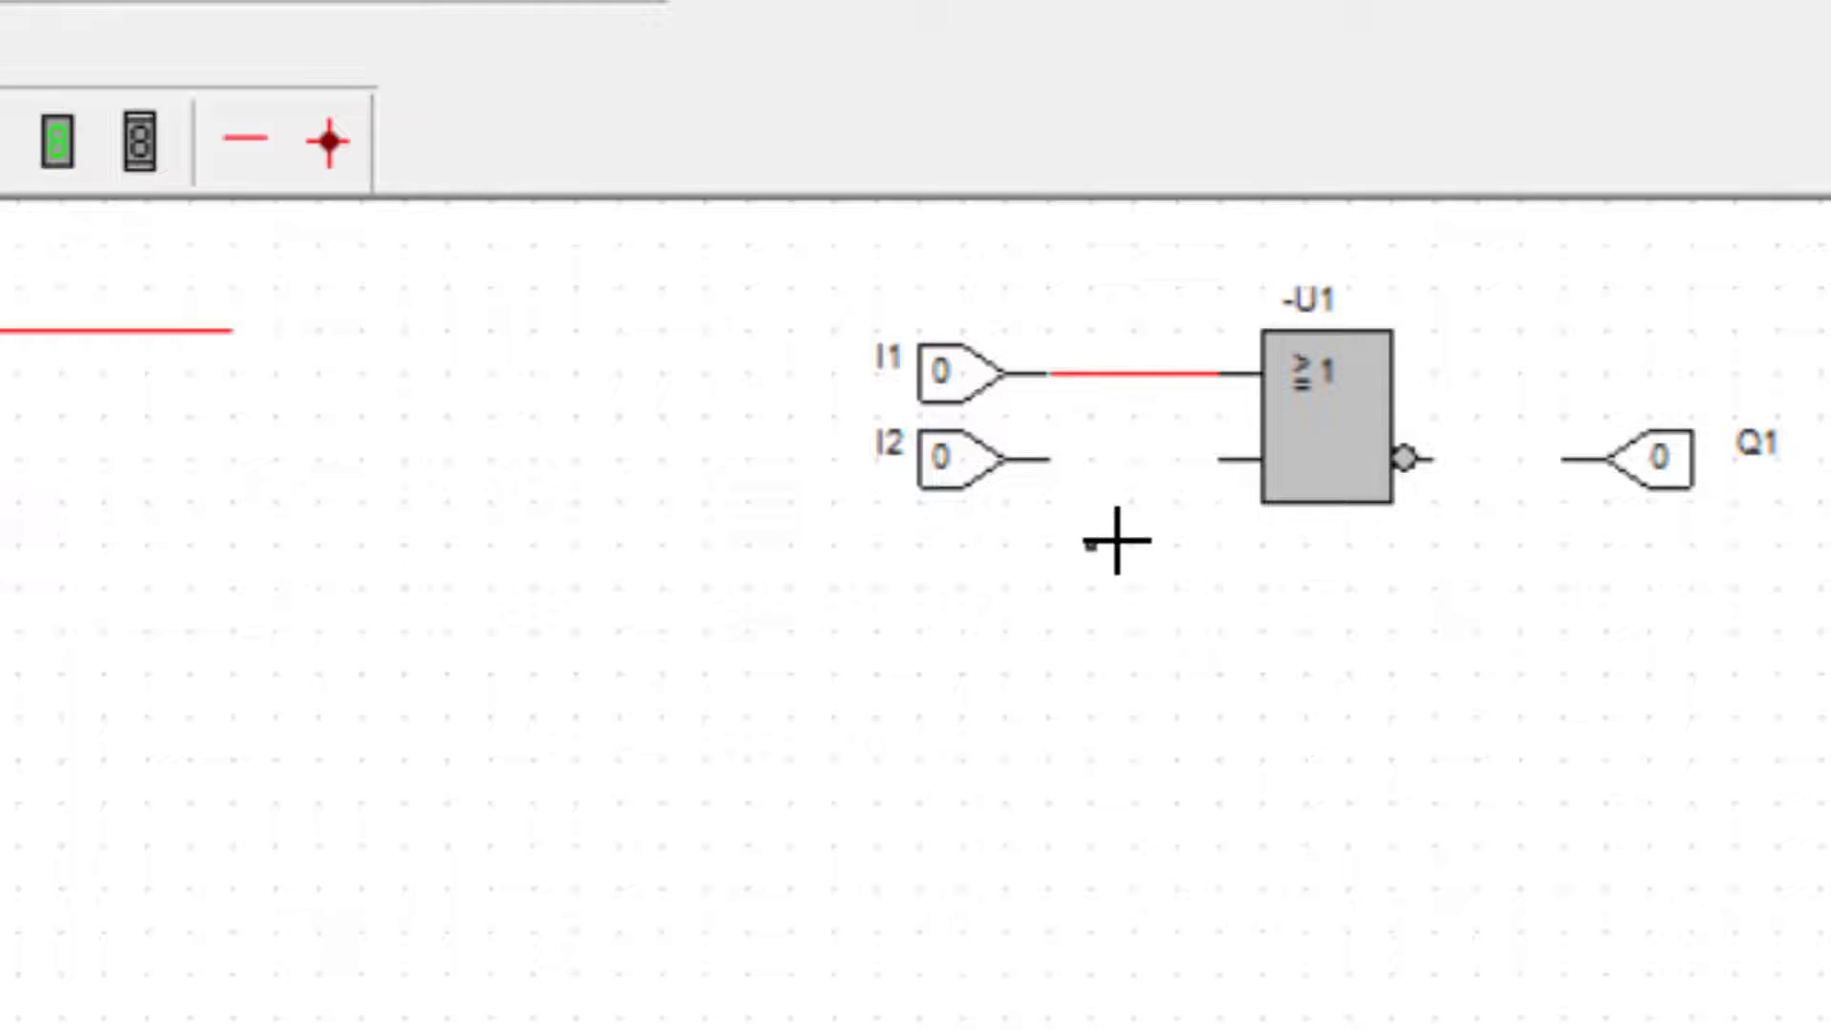
left_click(1051, 457)
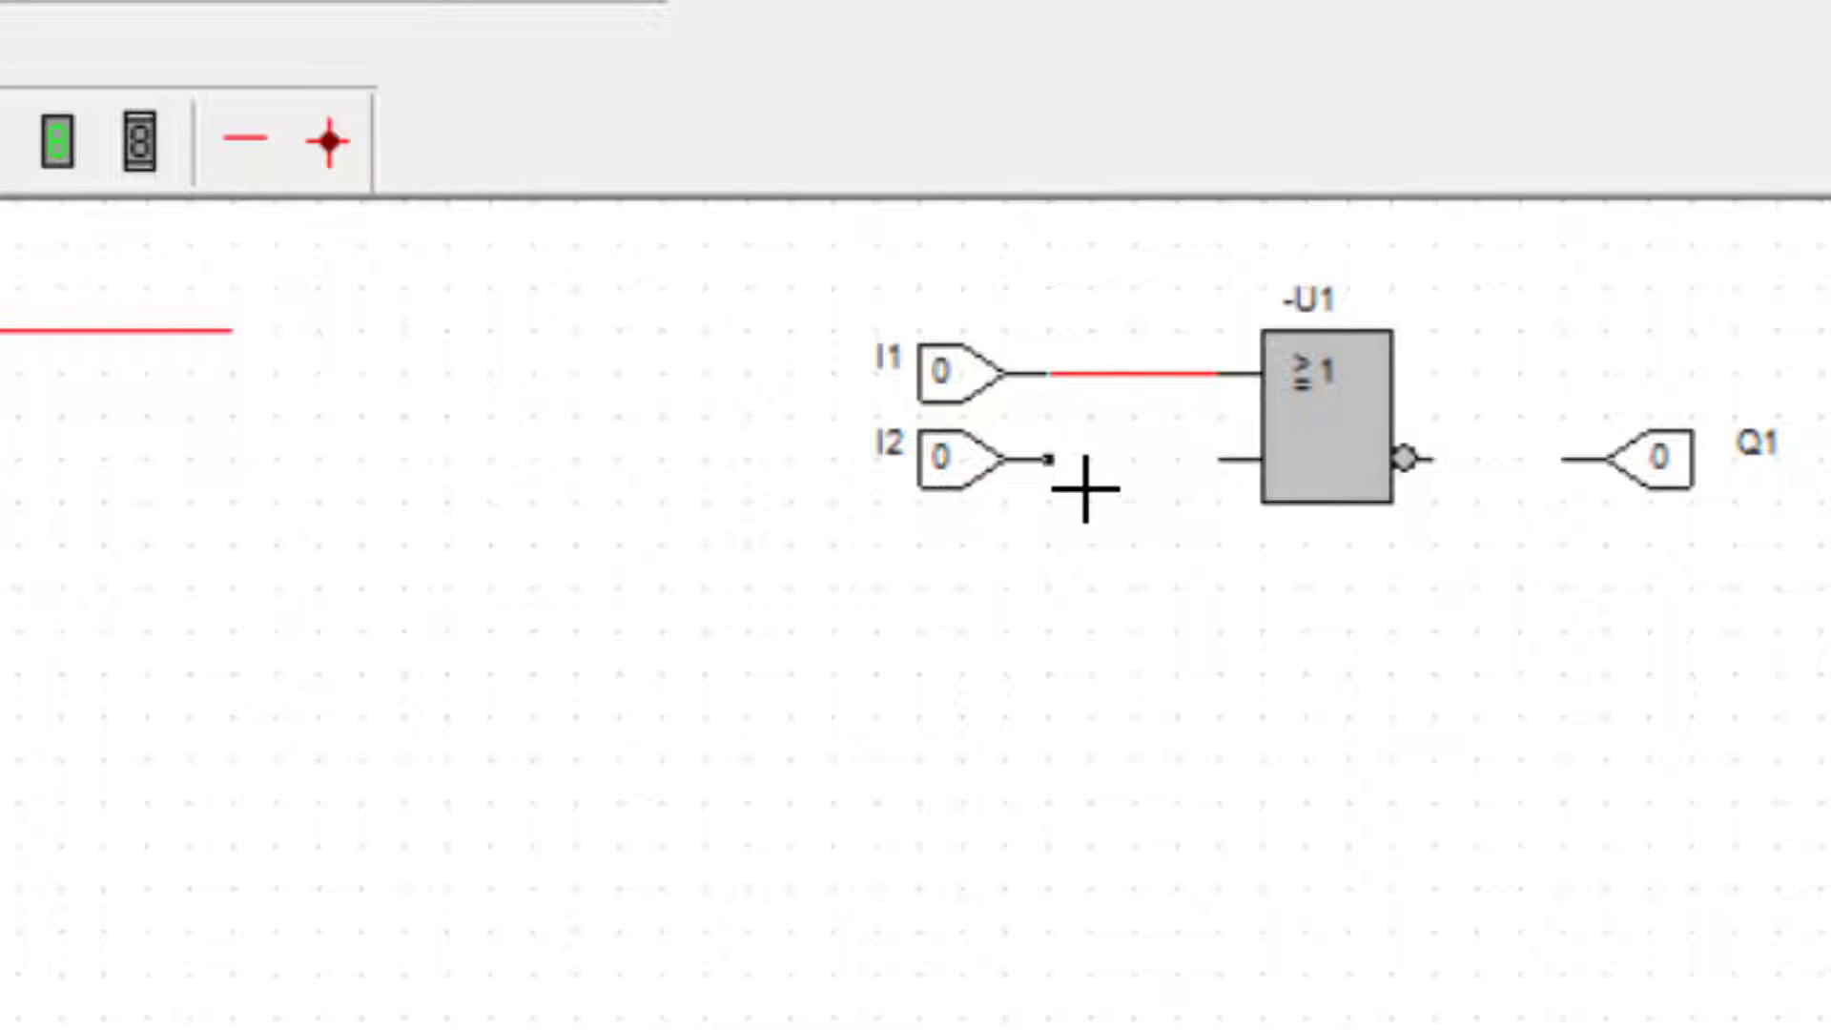
left_click(1218, 491)
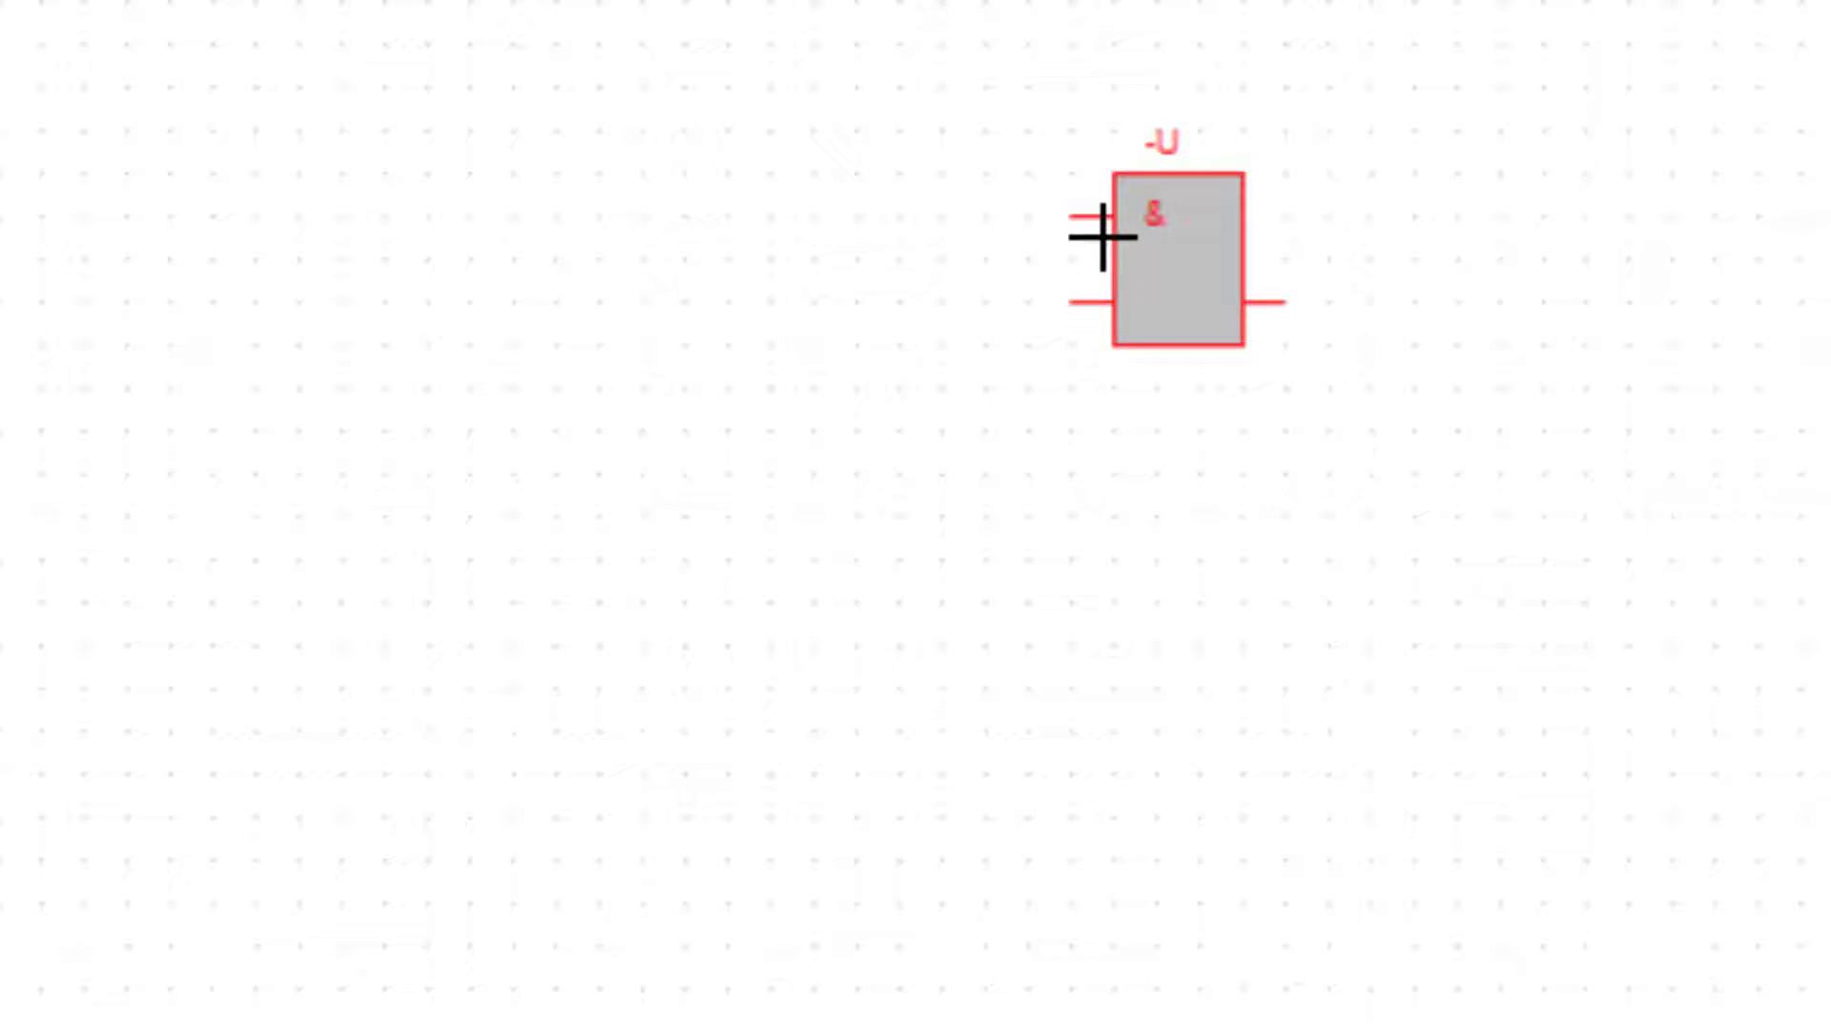
- Place a two-input AND gate below the NOR circuit and name it -U2
left_click_drag(1104, 236, 1111, 260)
left_click(1184, 300)
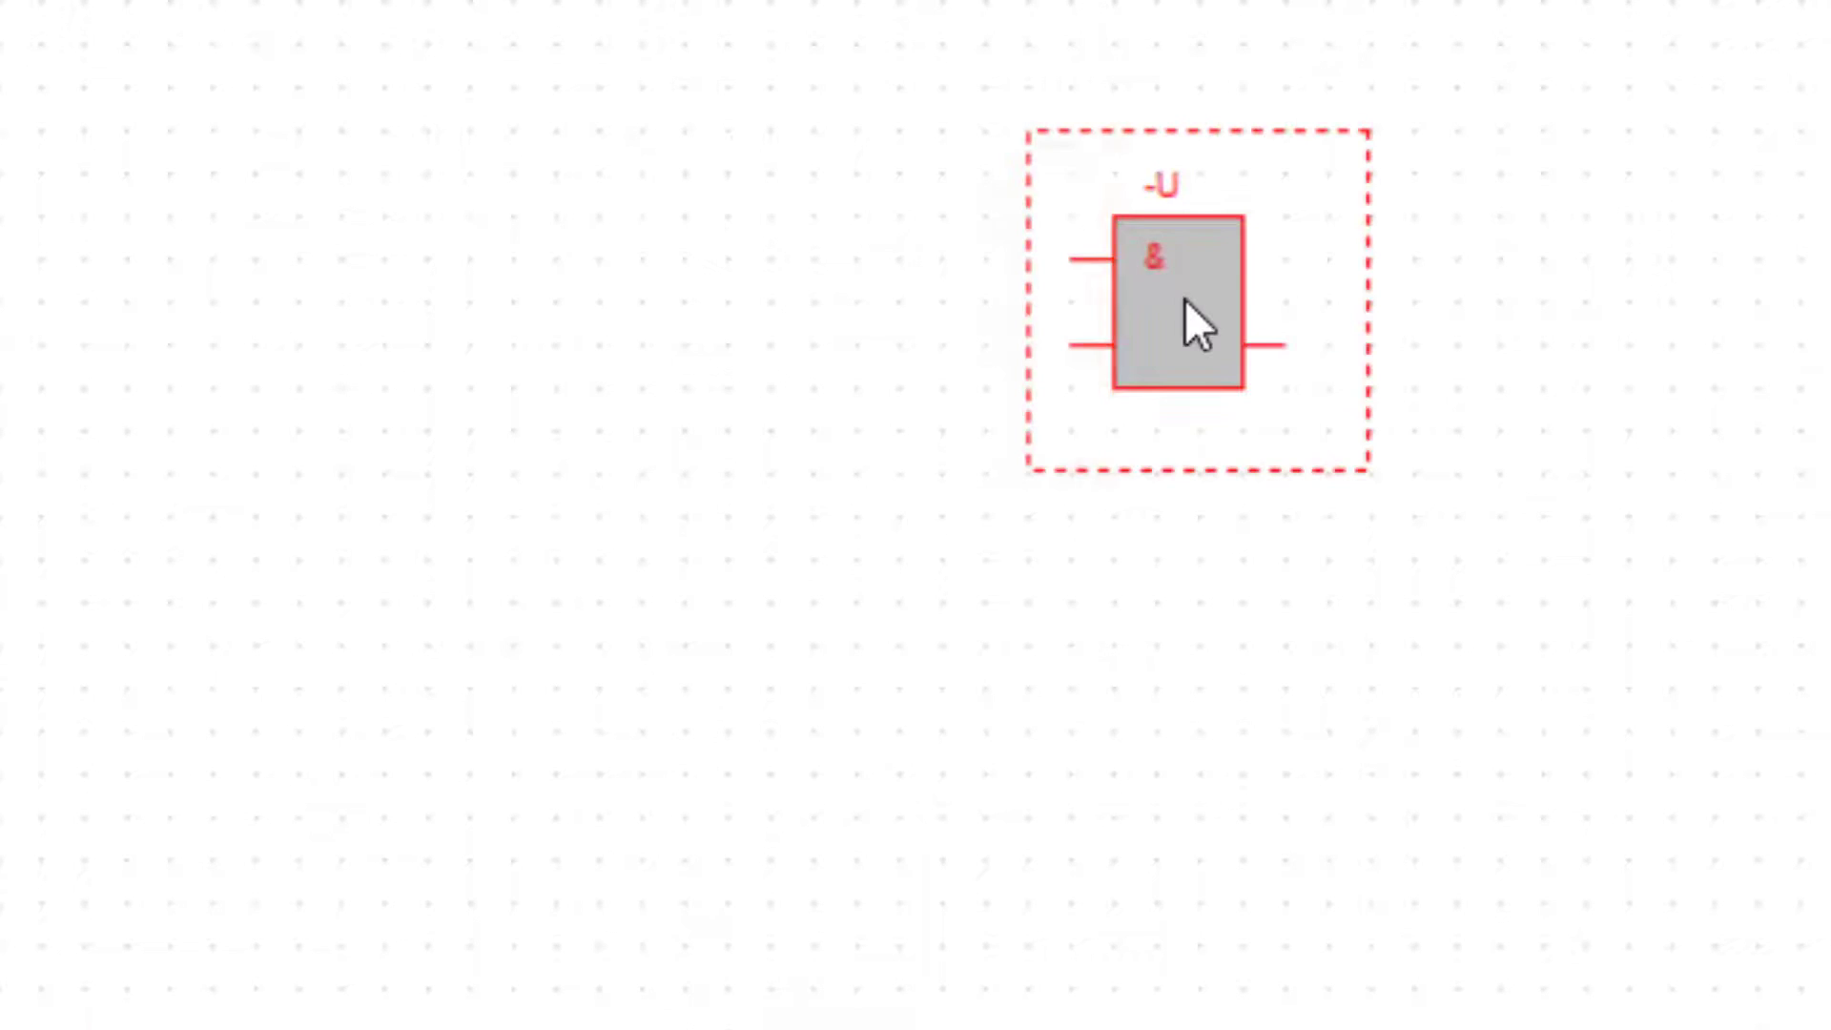
double_click(1185, 300)
left_click(500, 318)
left_click_drag(501, 318, 312, 348)
left_click(480, 321)
type("2")
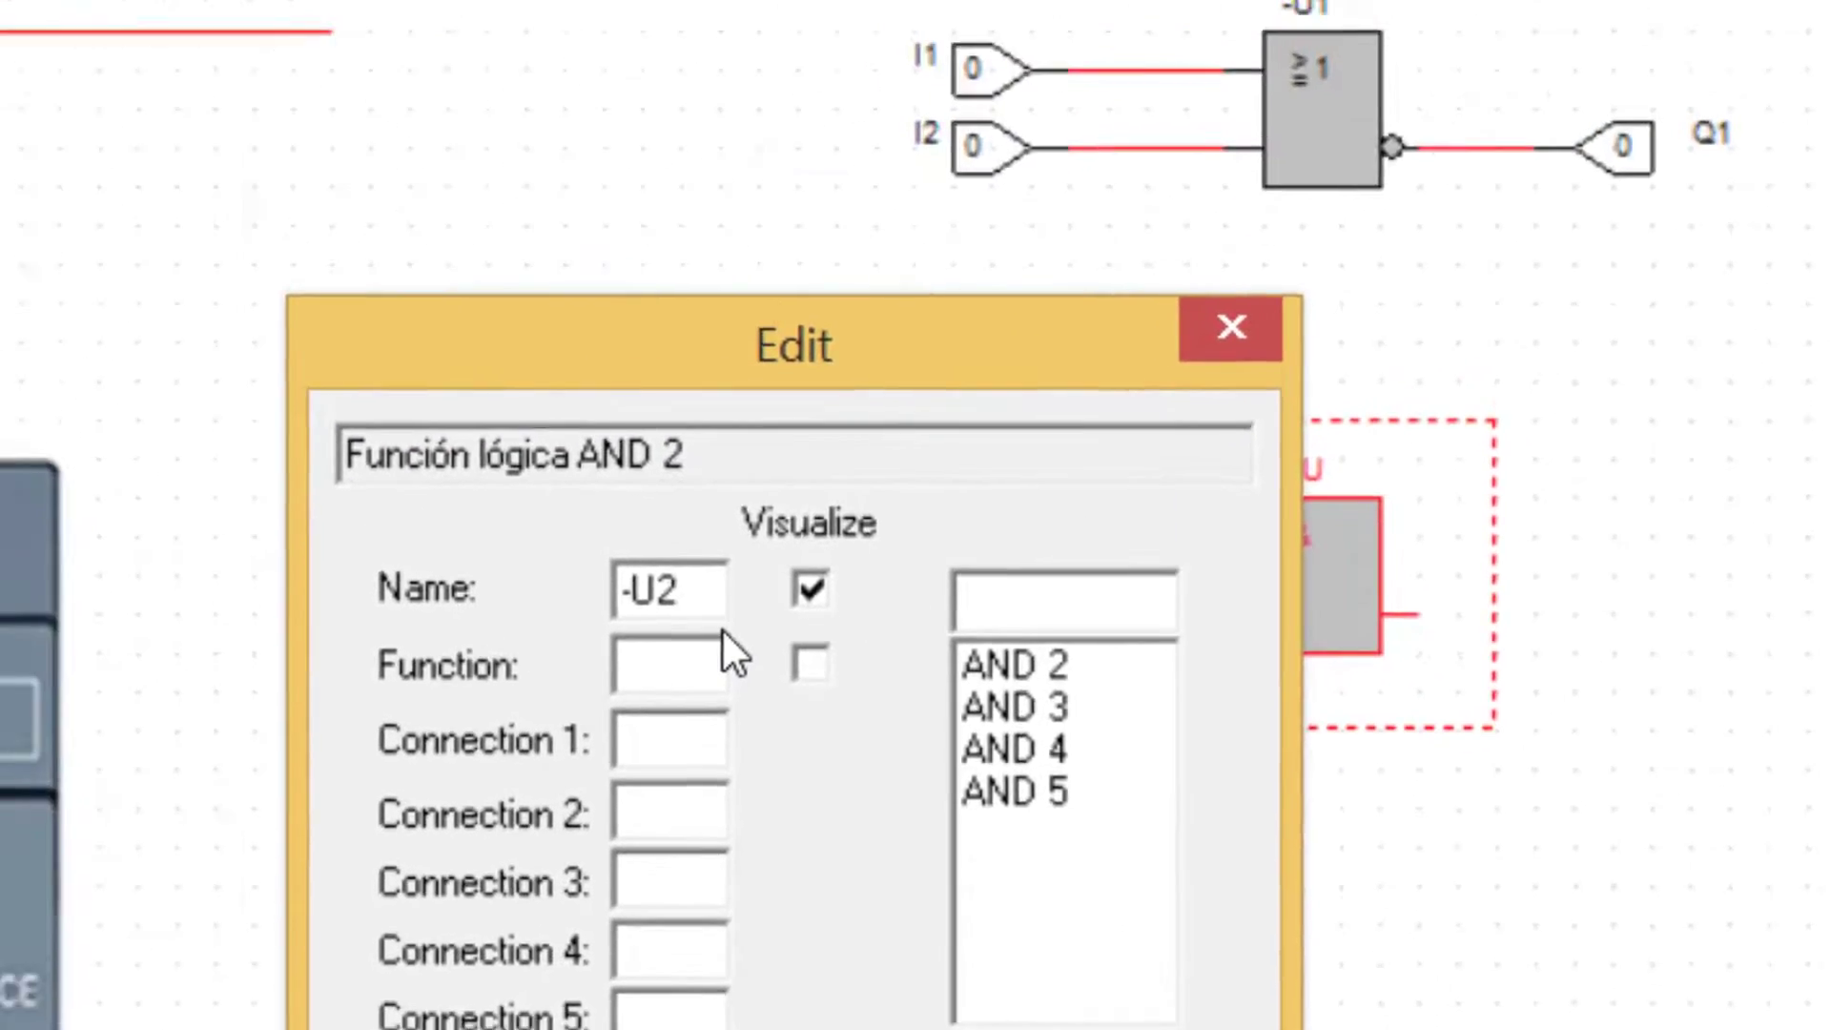
key("Return")
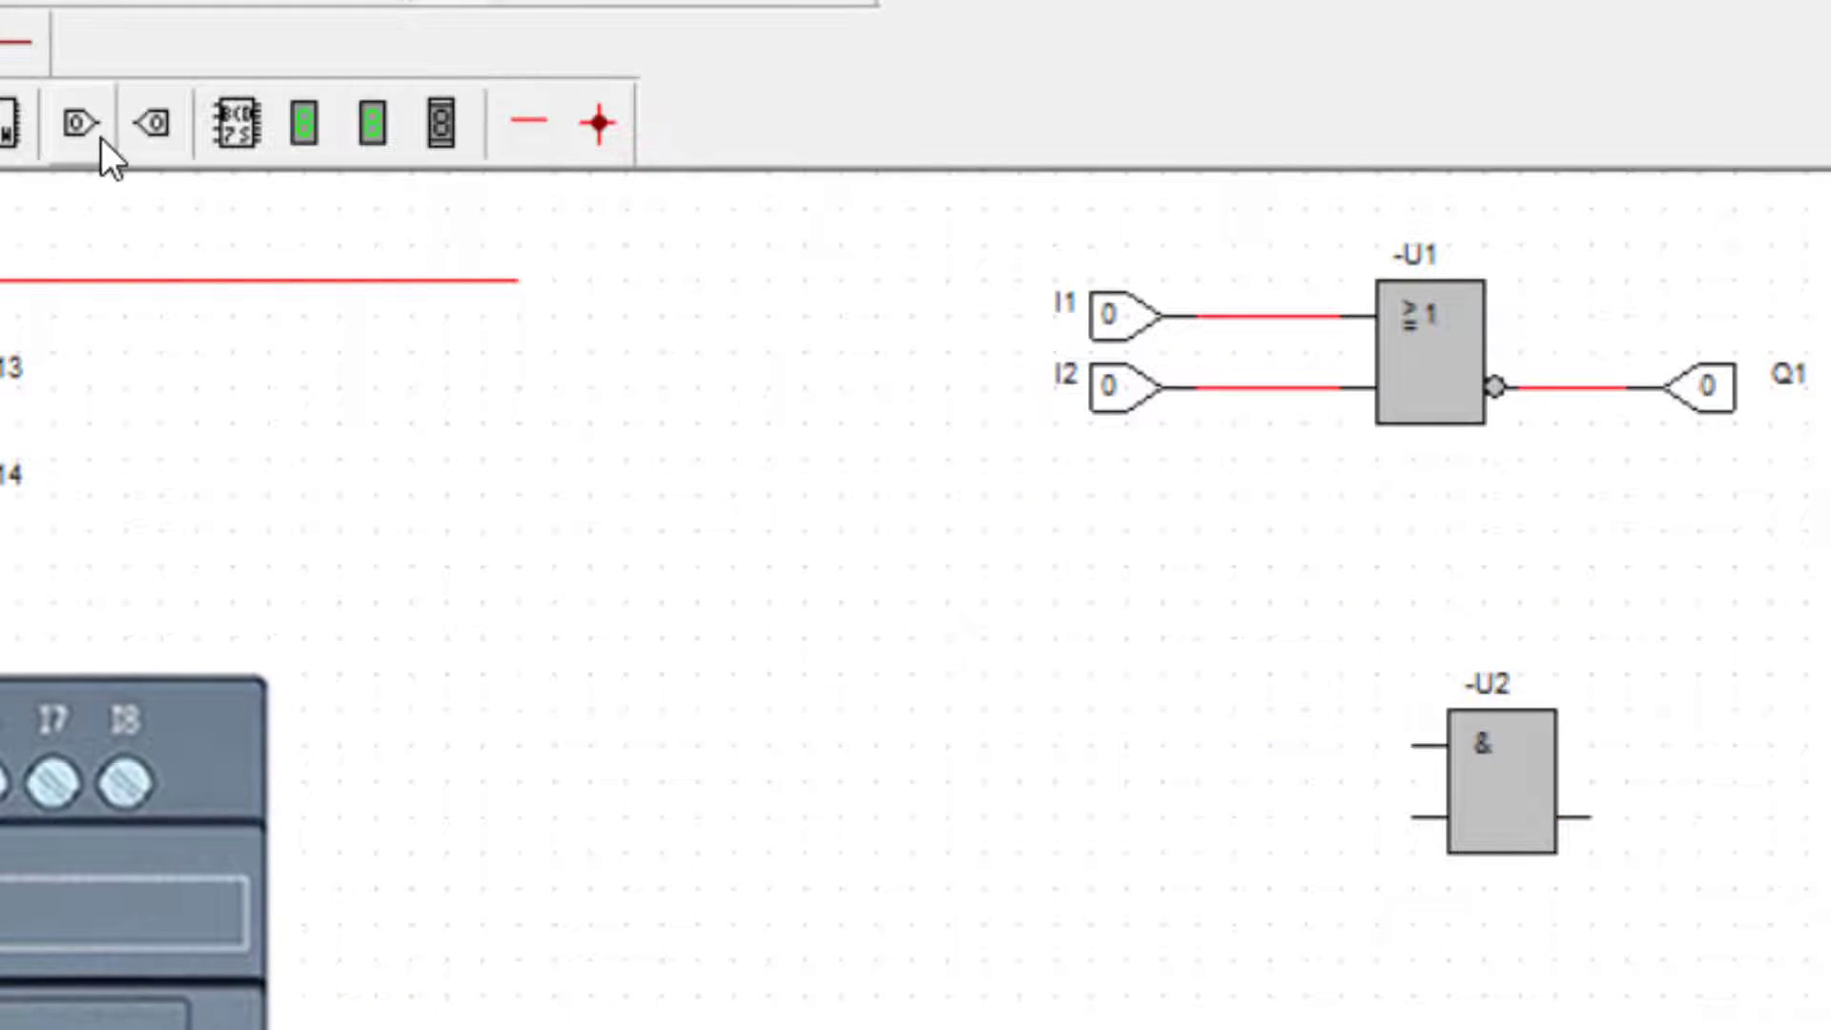
- Add two input markers and an output marker around AND gate -U2, naming the inputs I2 and I3
left_click(76, 126)
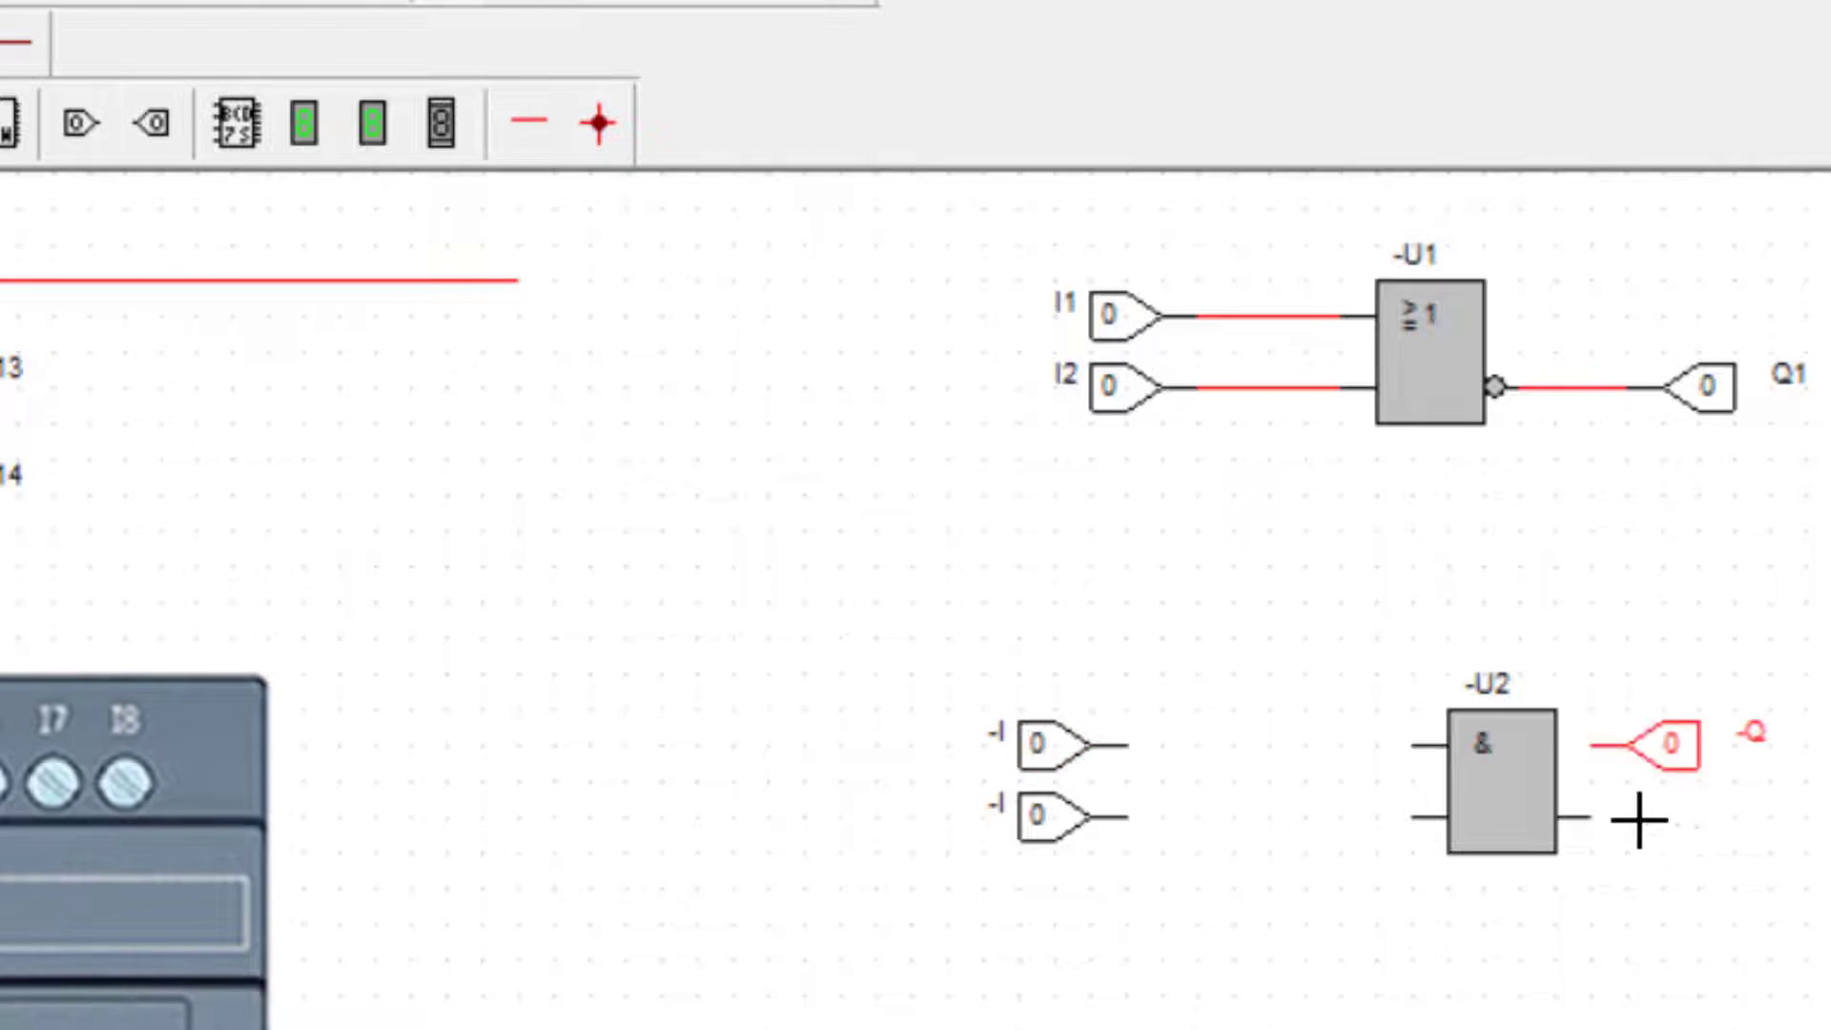
type("2")
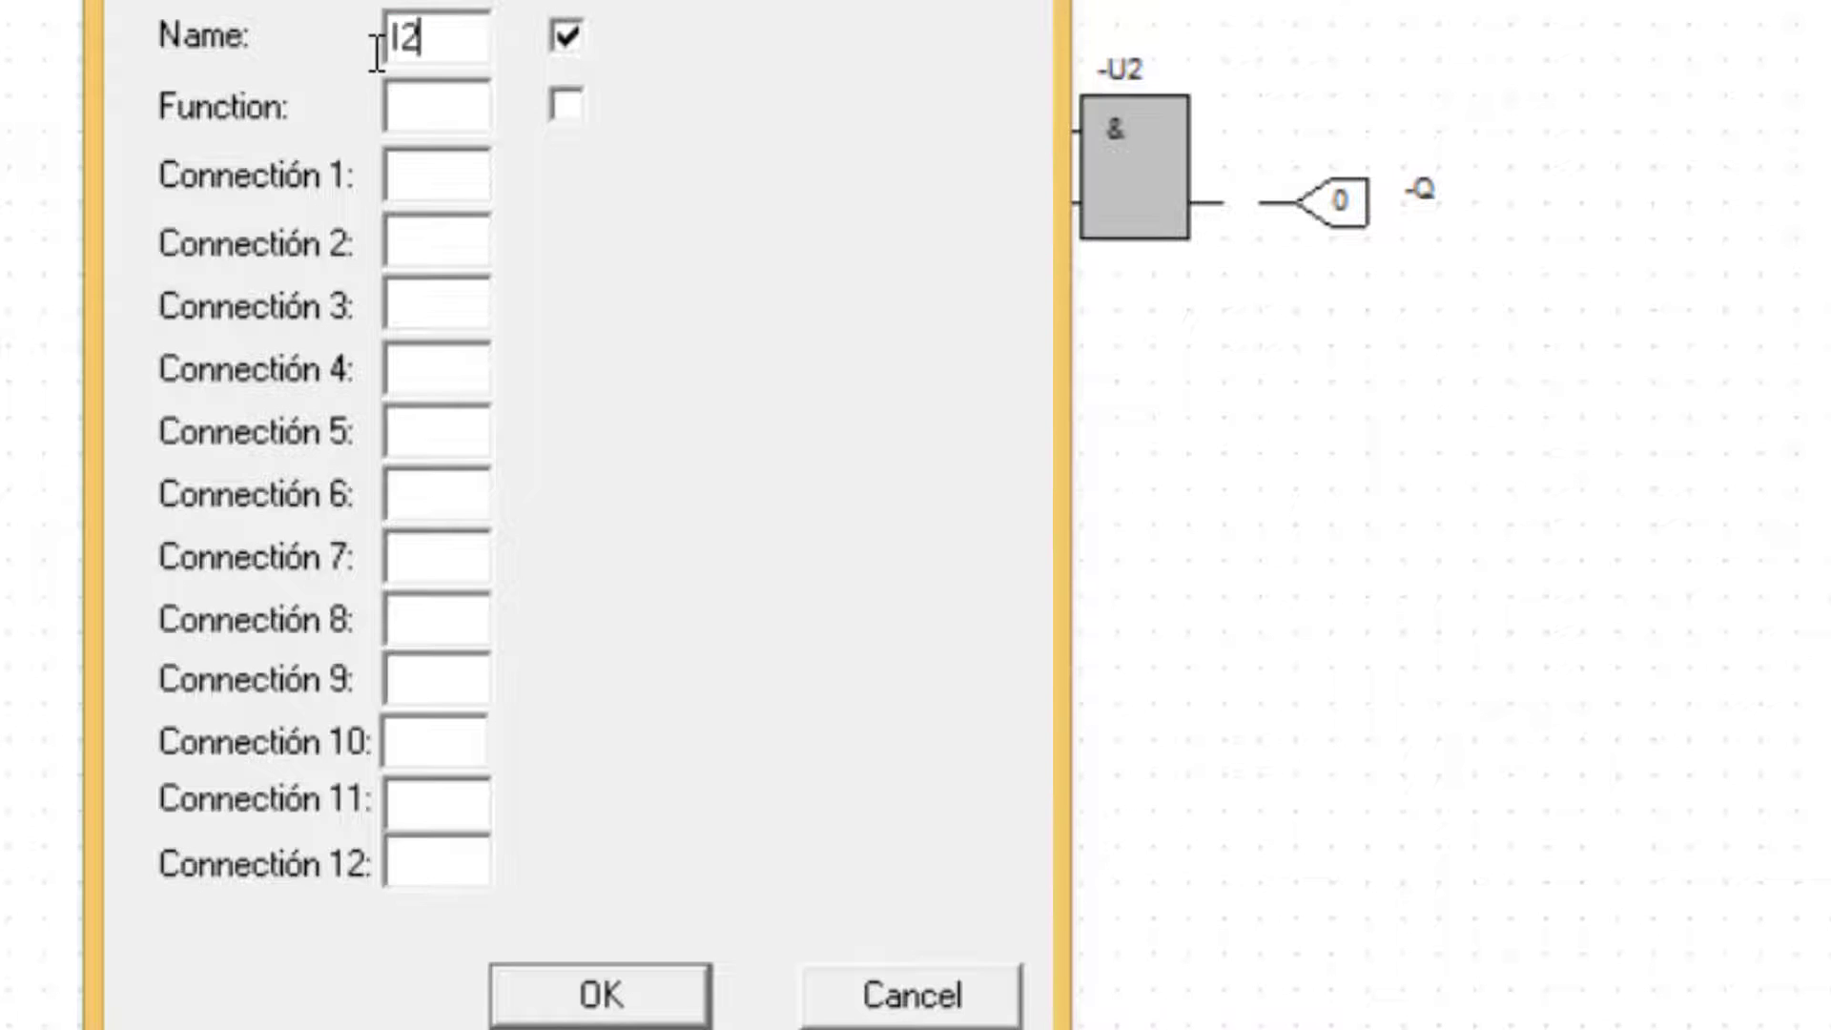
left_click(595, 995)
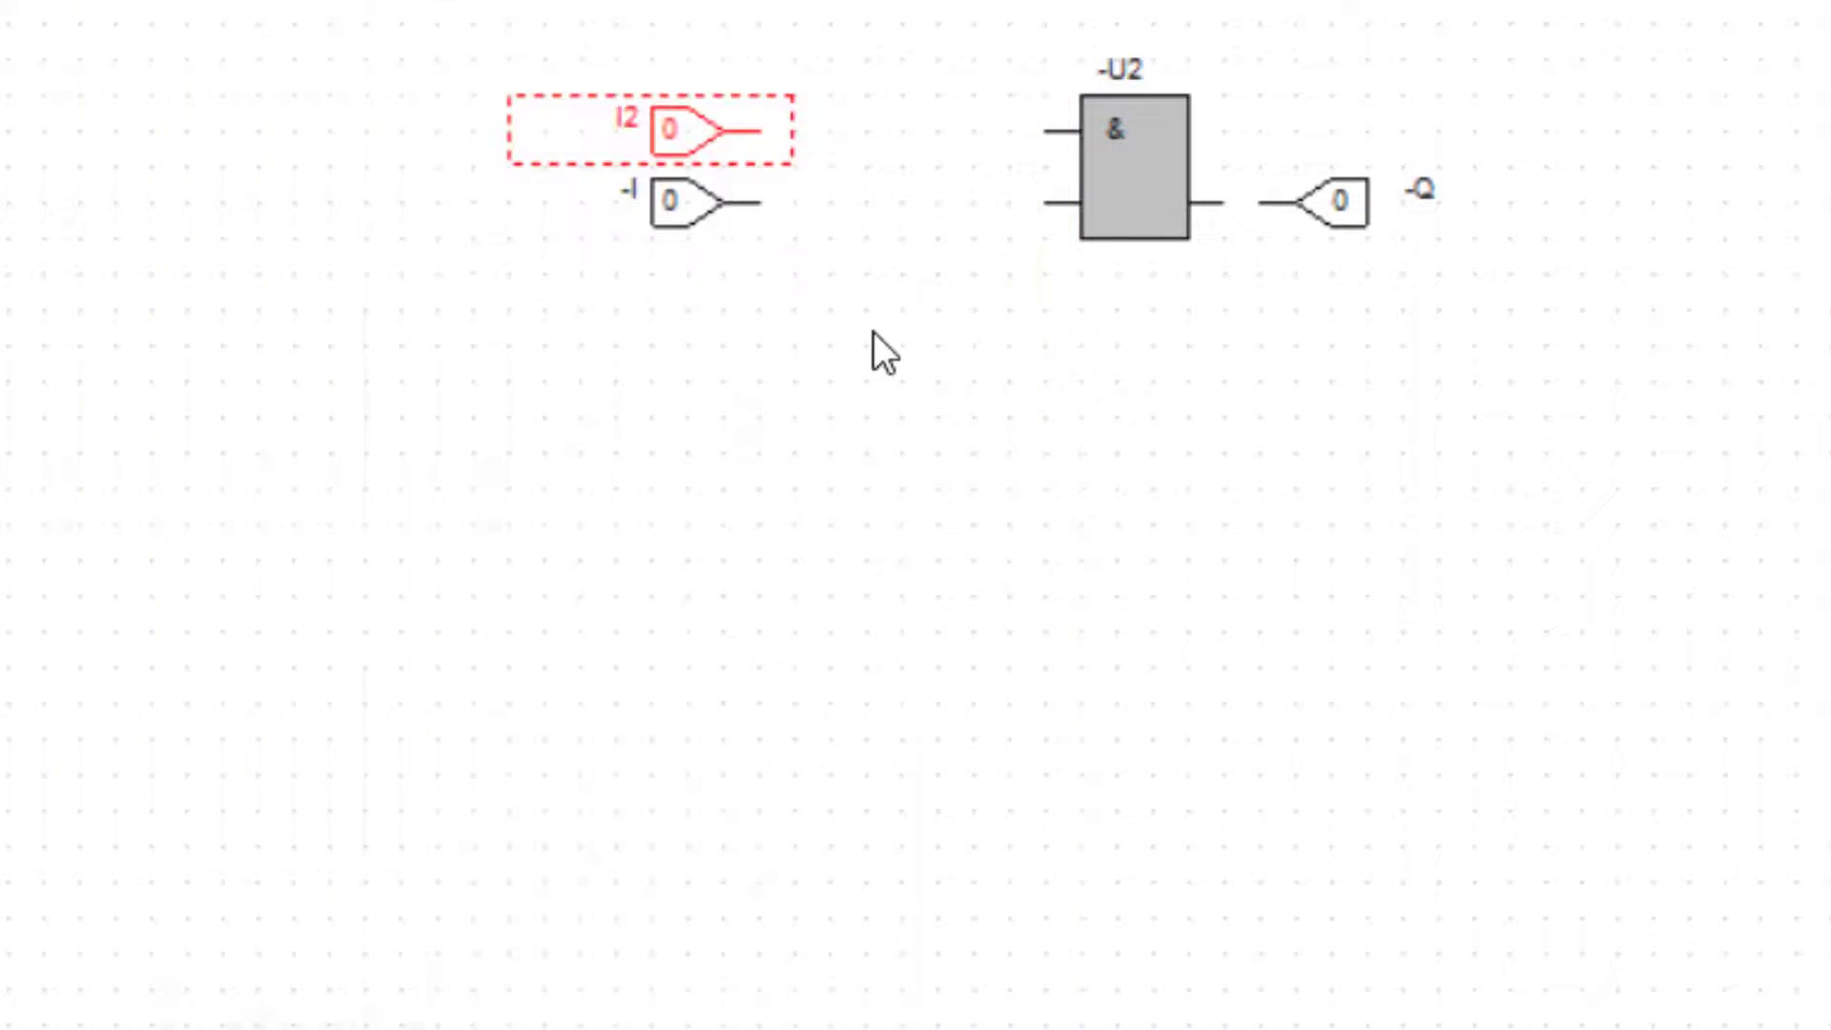
double_click(658, 215)
left_click_drag(451, 49, 384, 47)
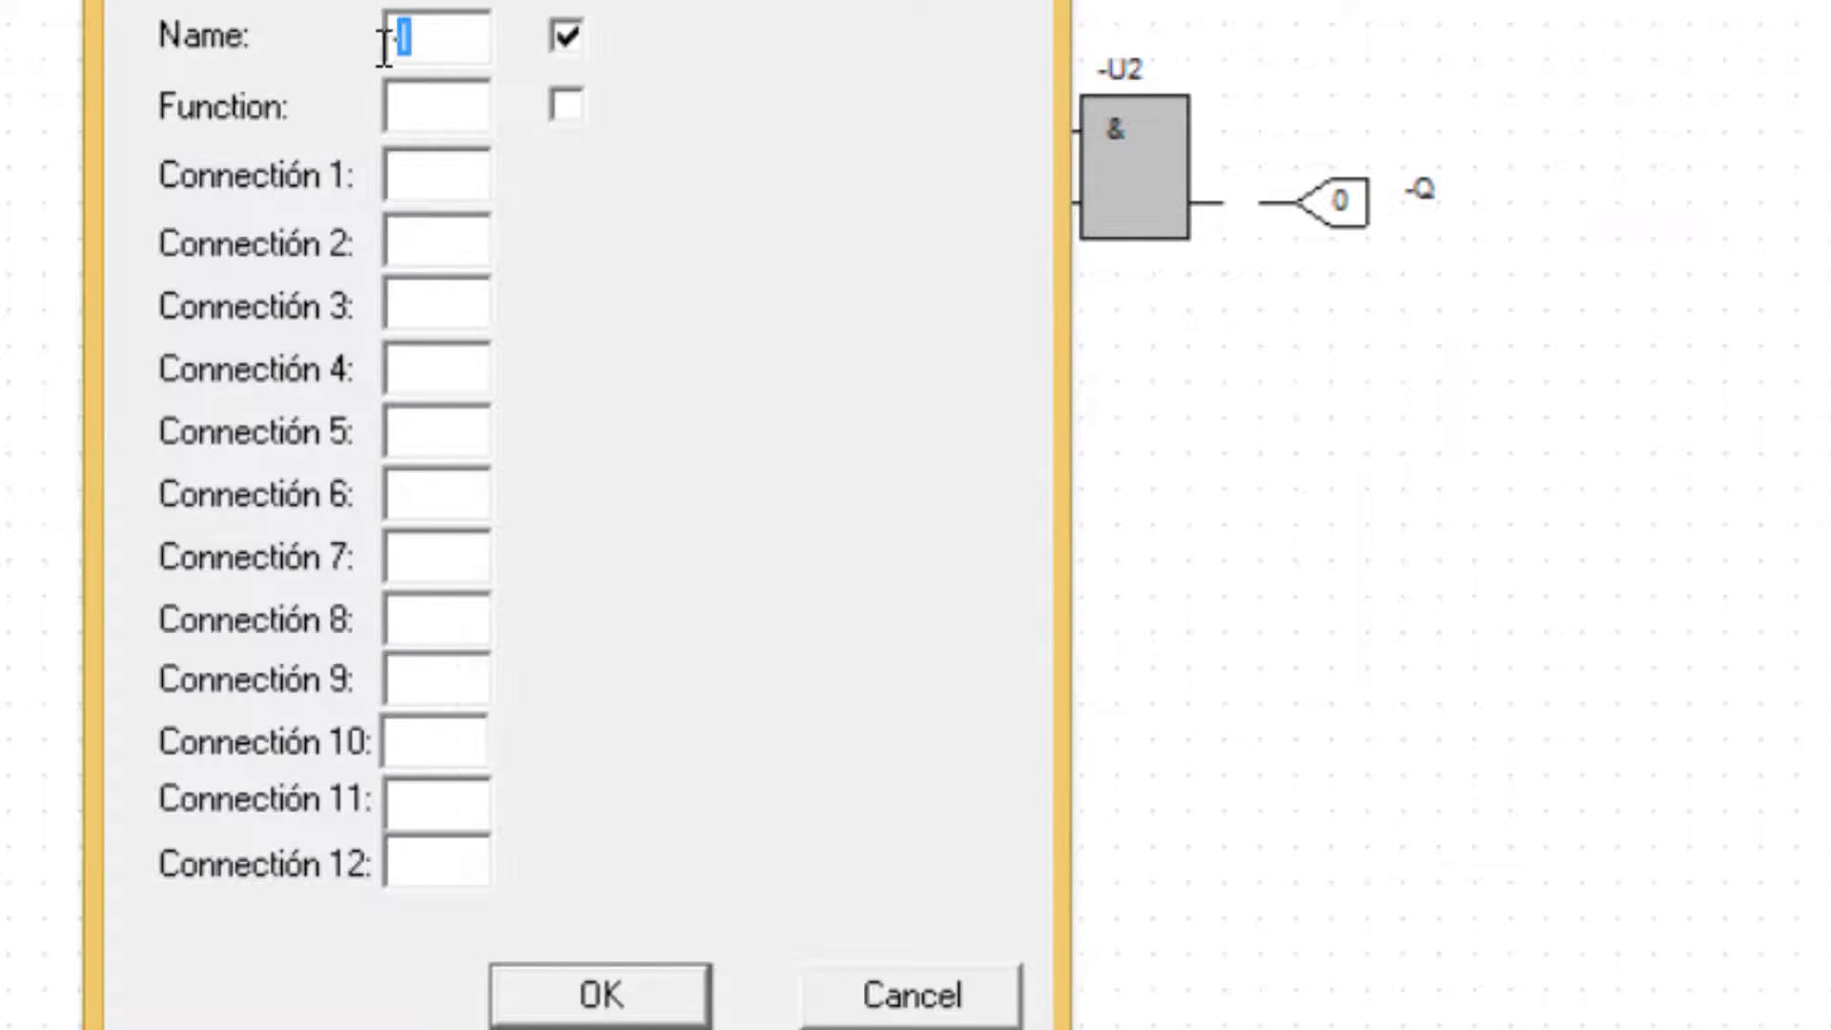
type("3")
left_click(583, 990)
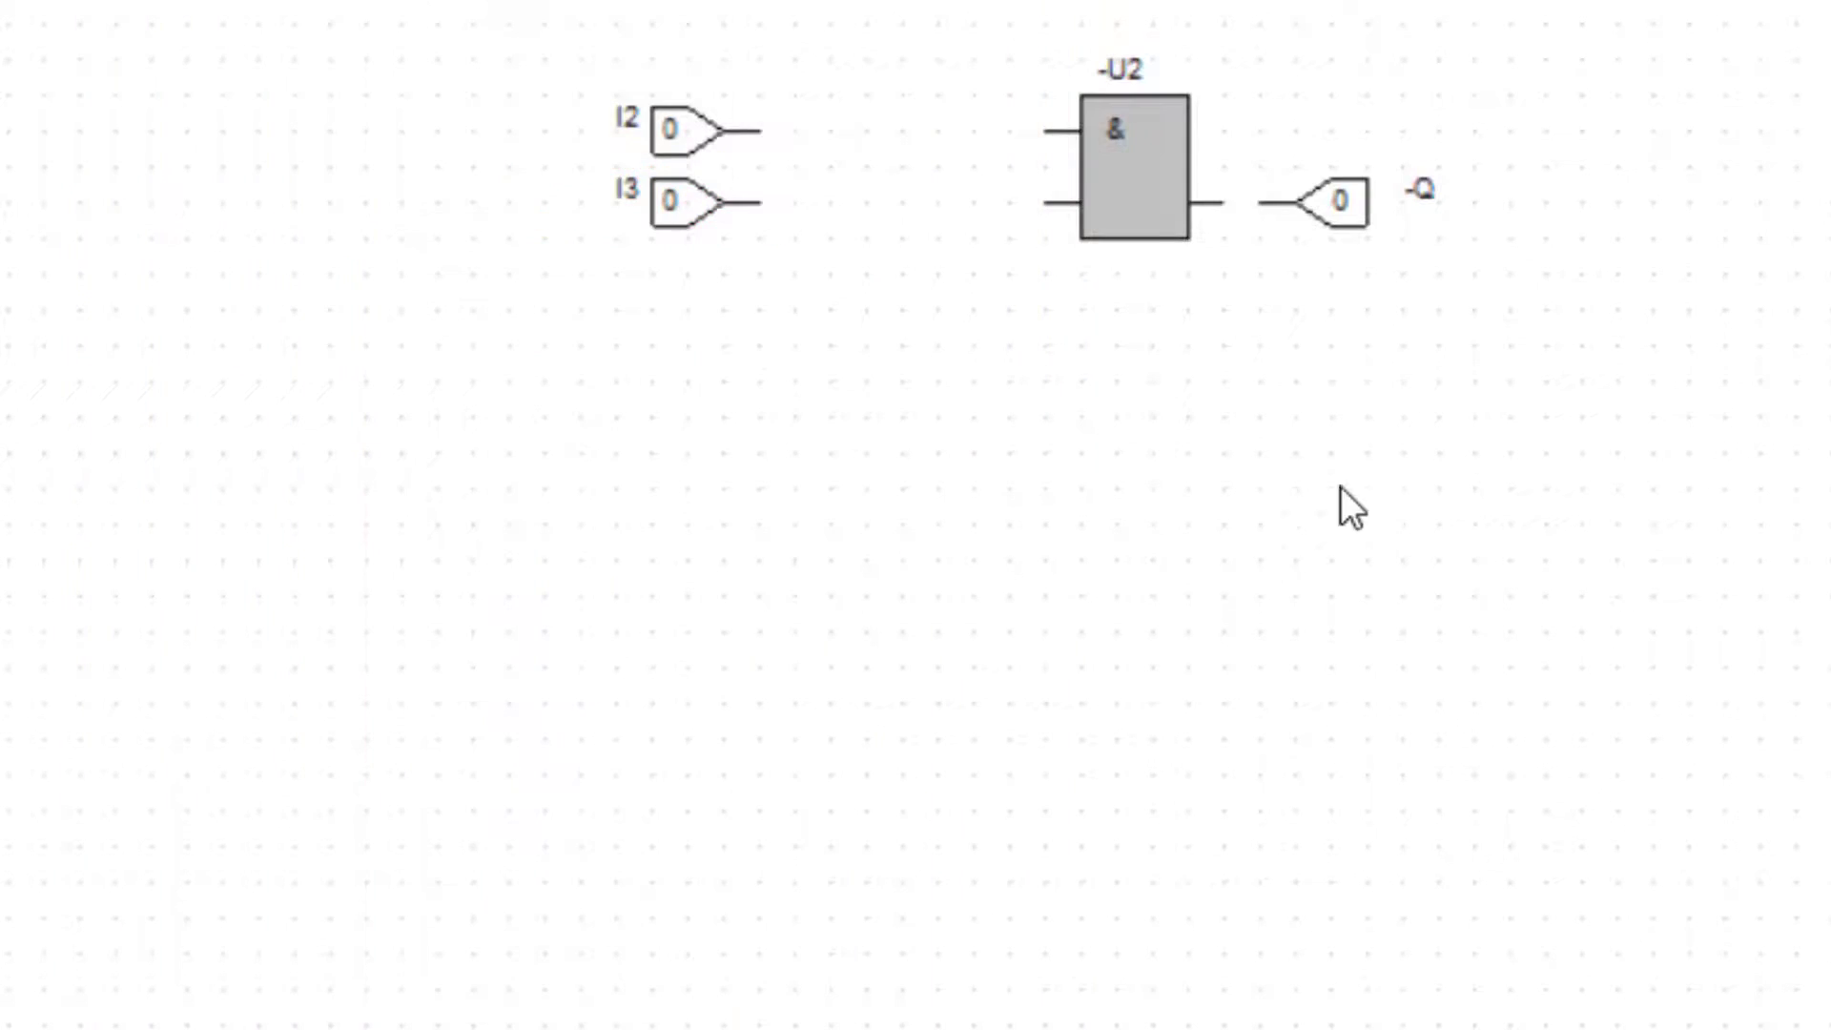
- Name the output marker beside AND gate -U2 as Q2
double_click(1359, 207)
left_click_drag(460, 45, 364, 48)
type("Q2")
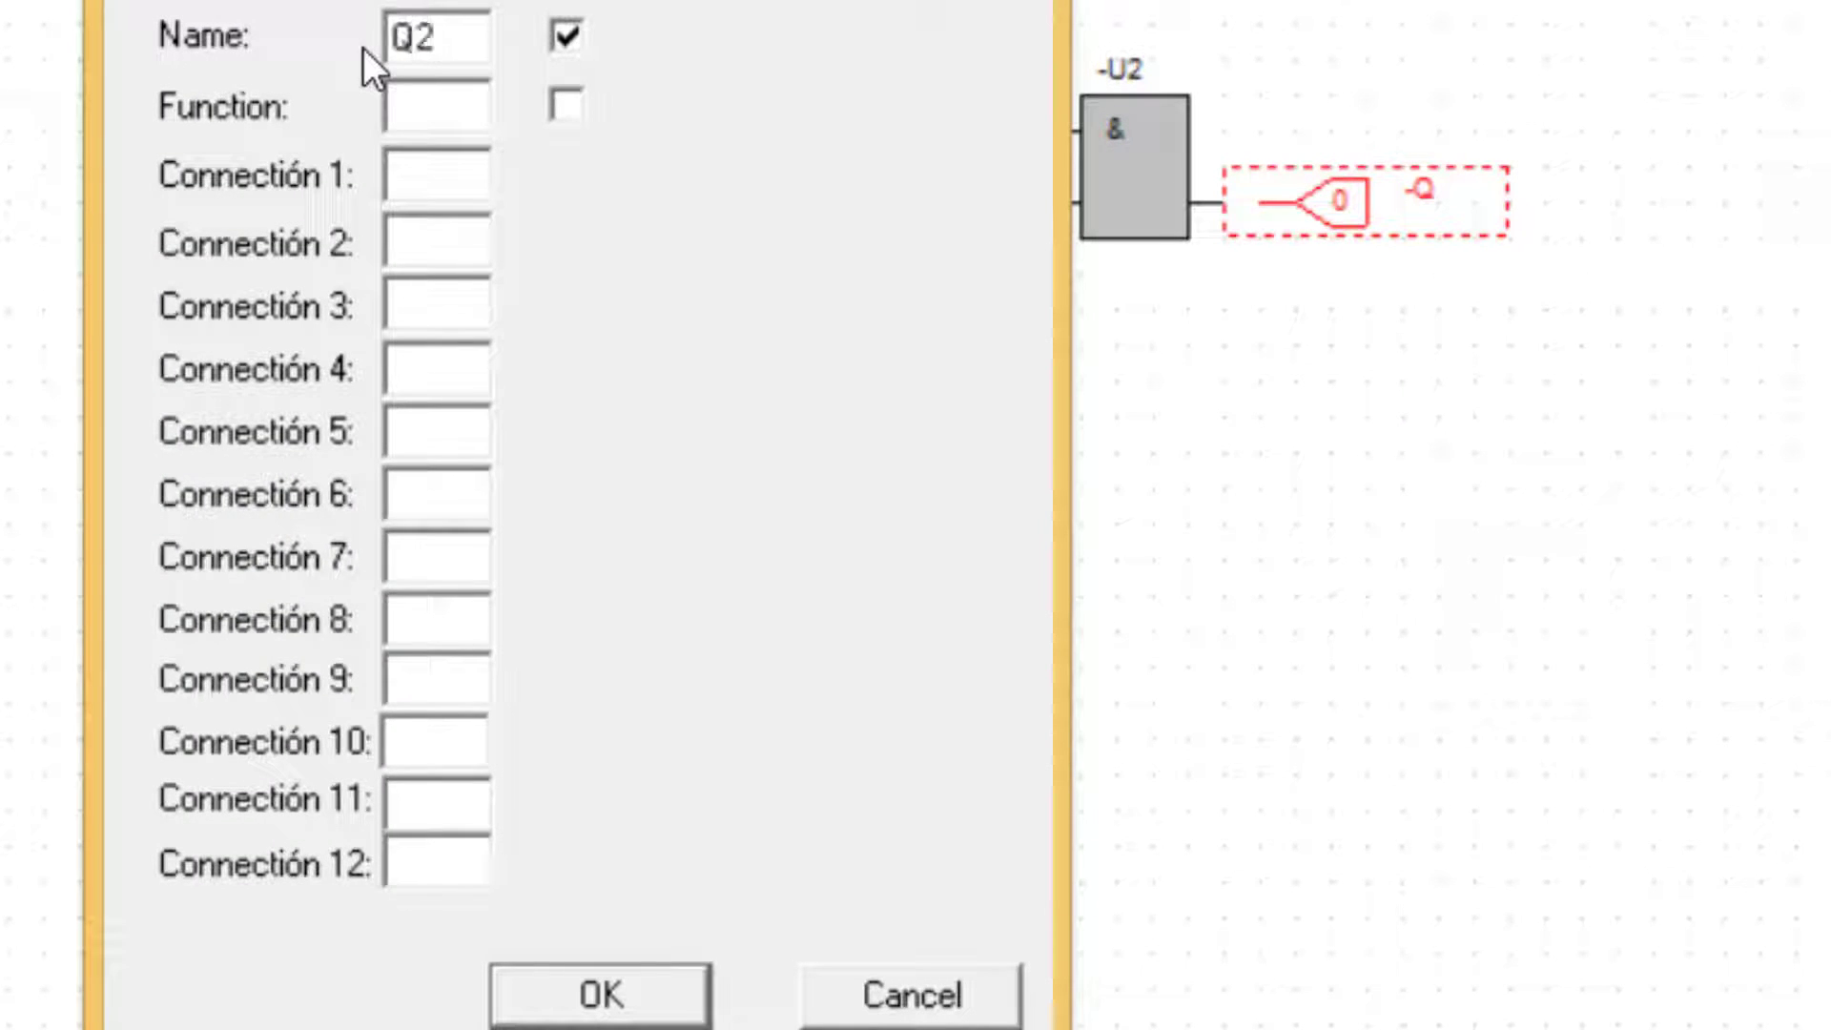
left_click(621, 988)
left_click(775, 896)
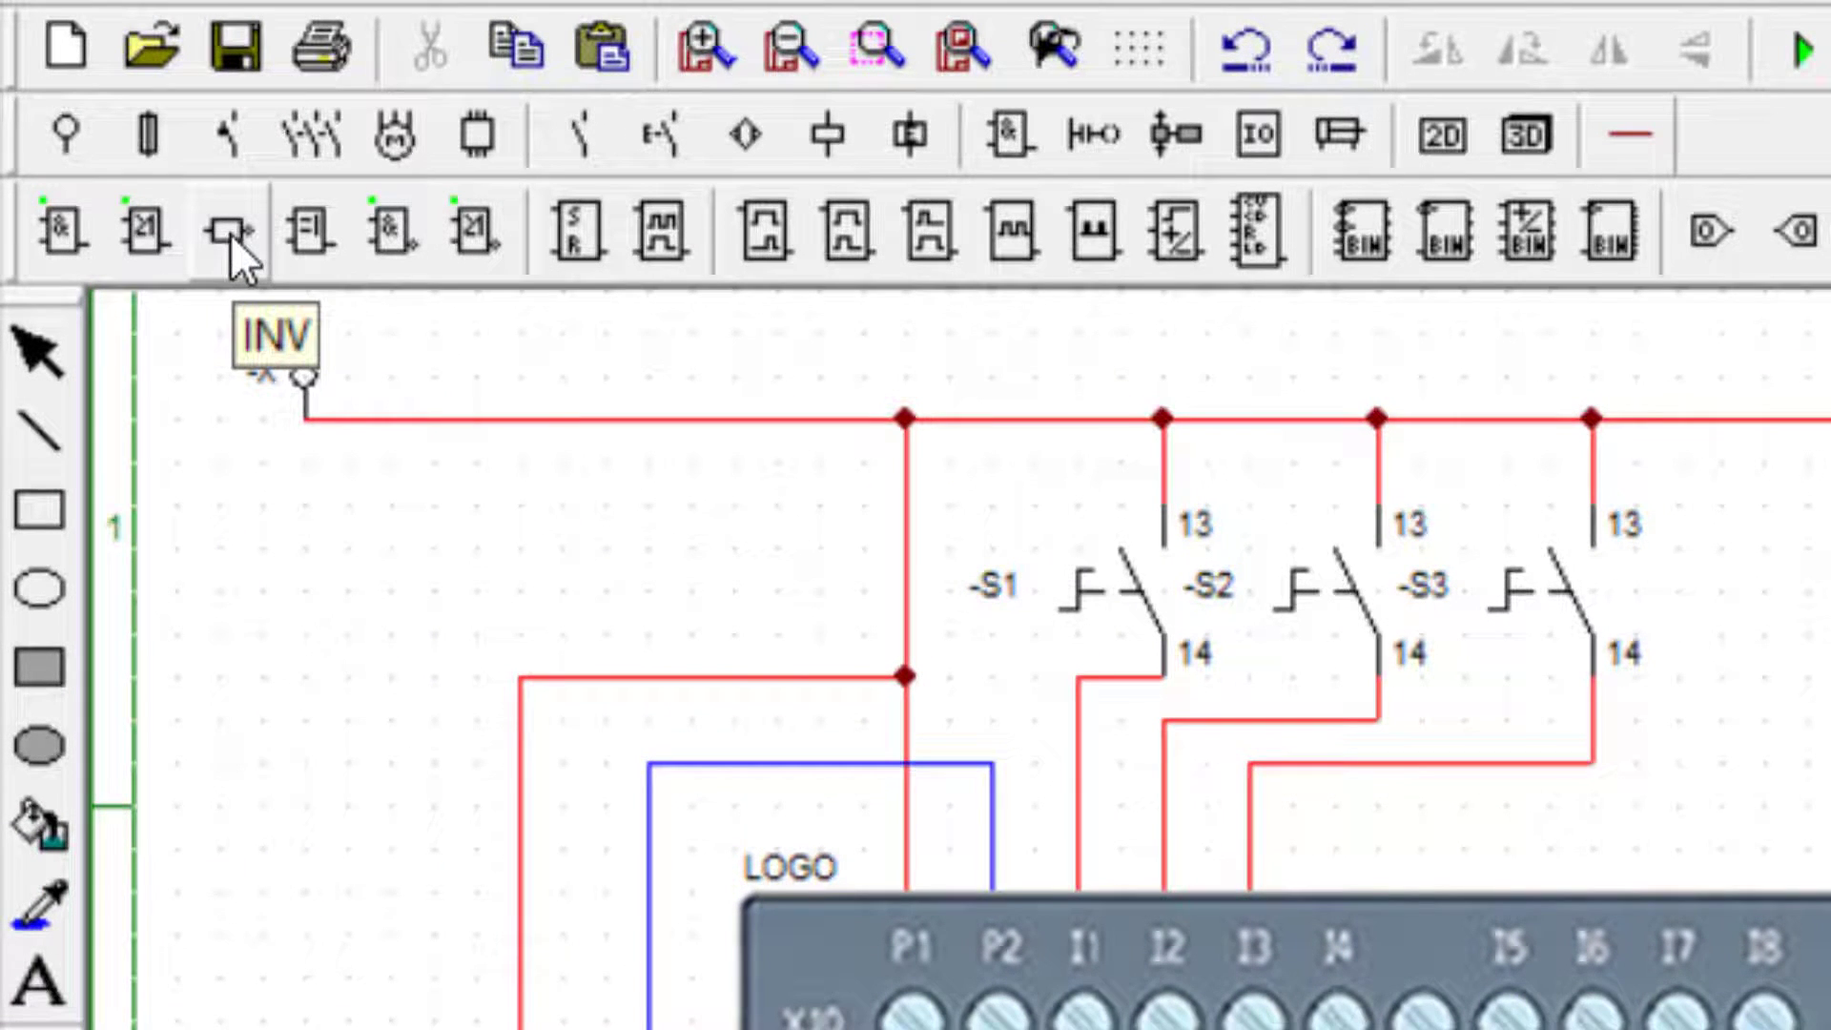
- Place two INV gates between inputs I2 and I3 and AND gate -U2, naming them -U3 and -U4
left_click(231, 232)
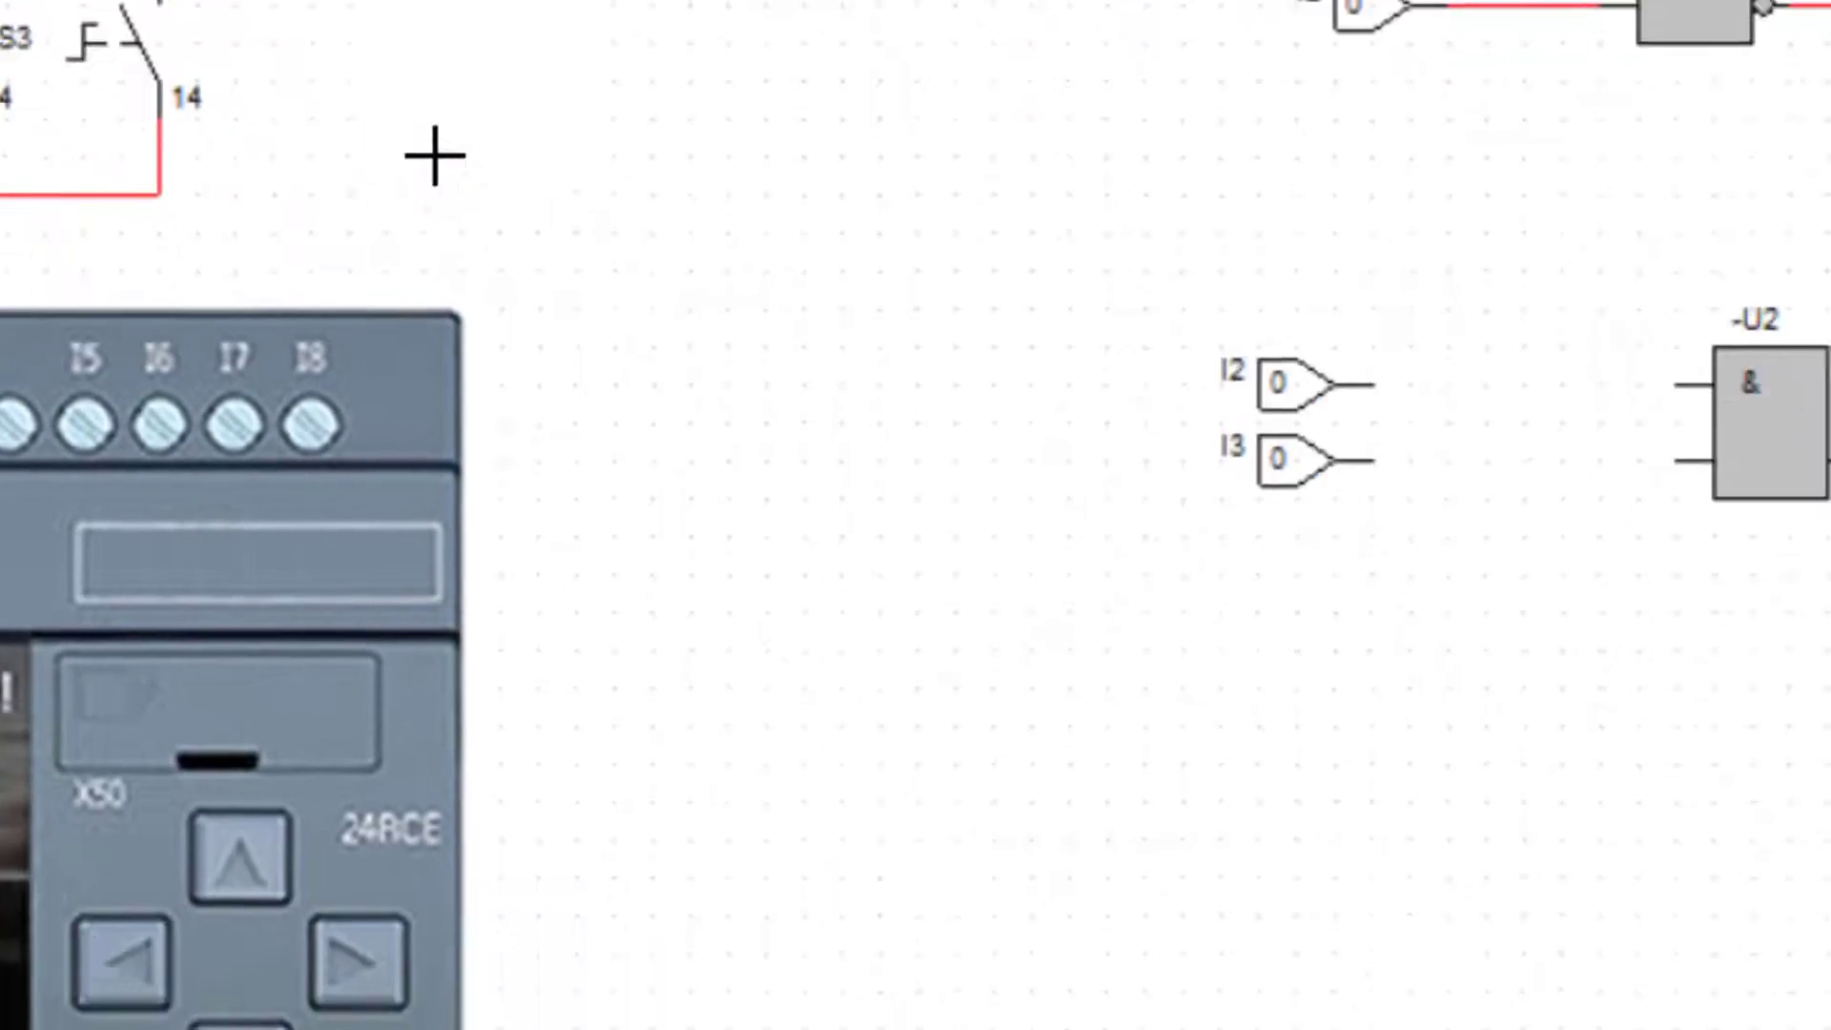
left_click(1435, 402)
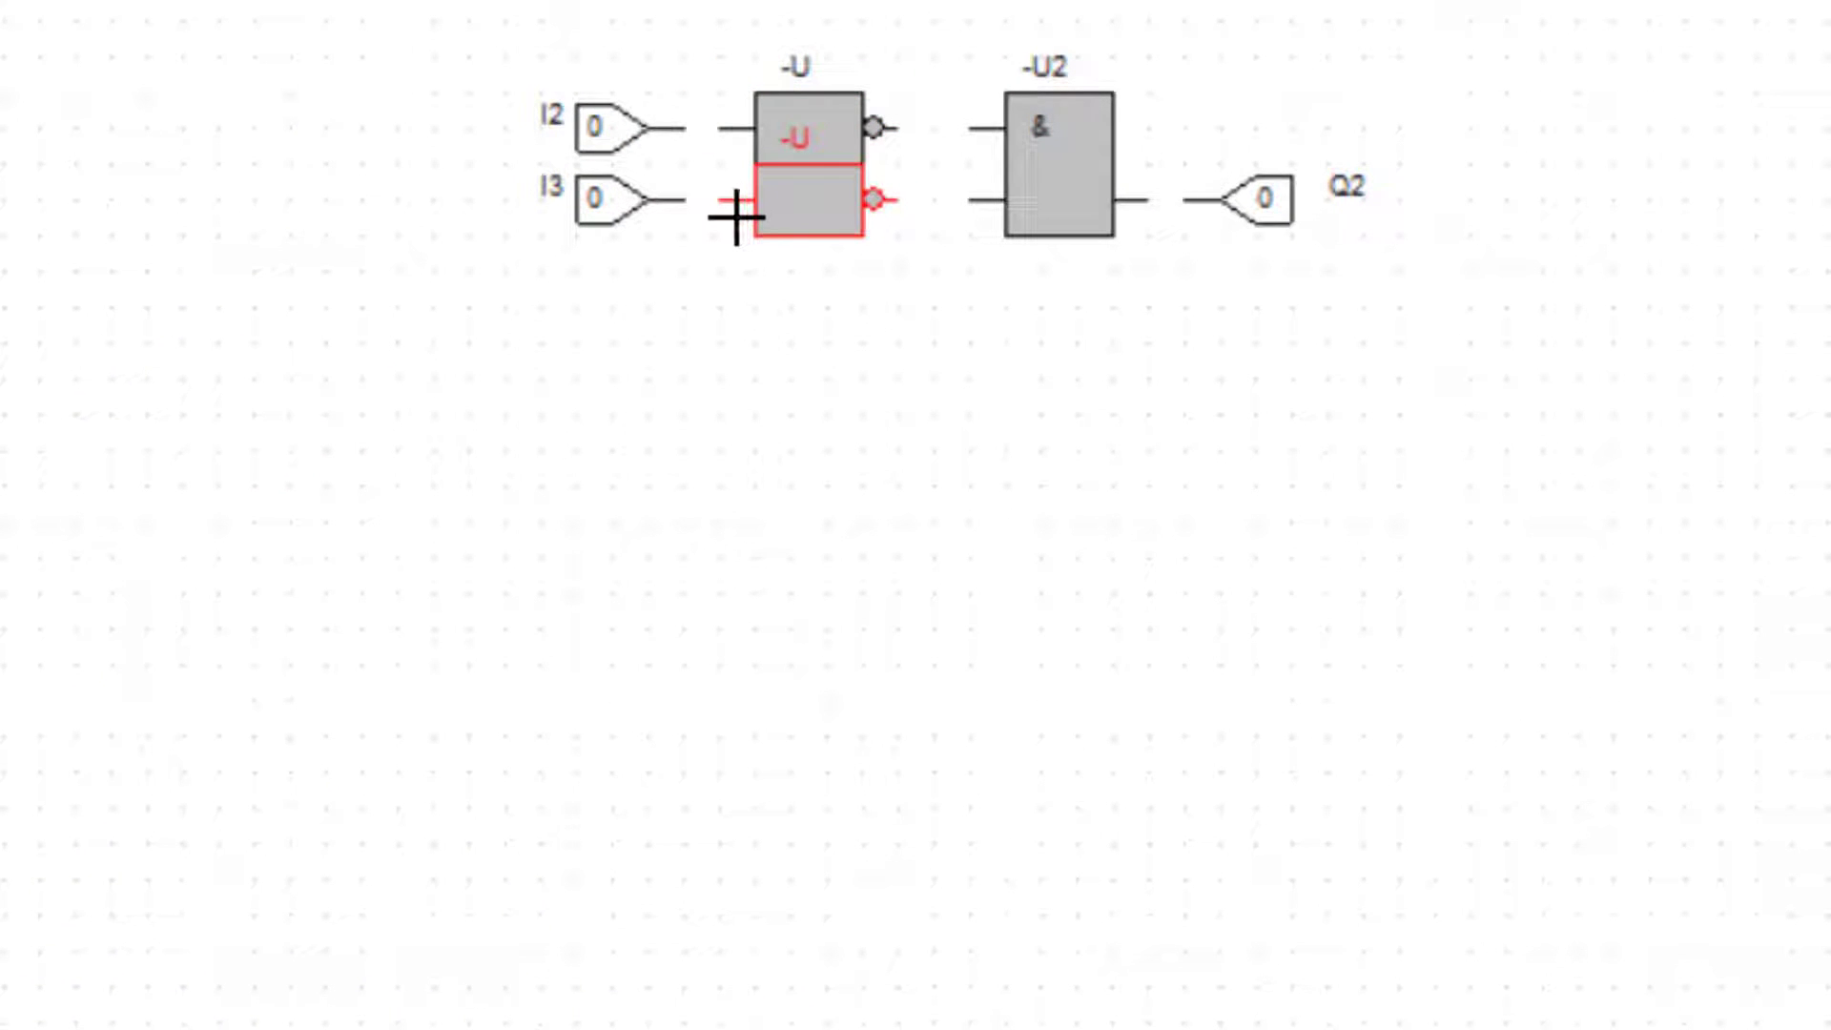
key("Escape")
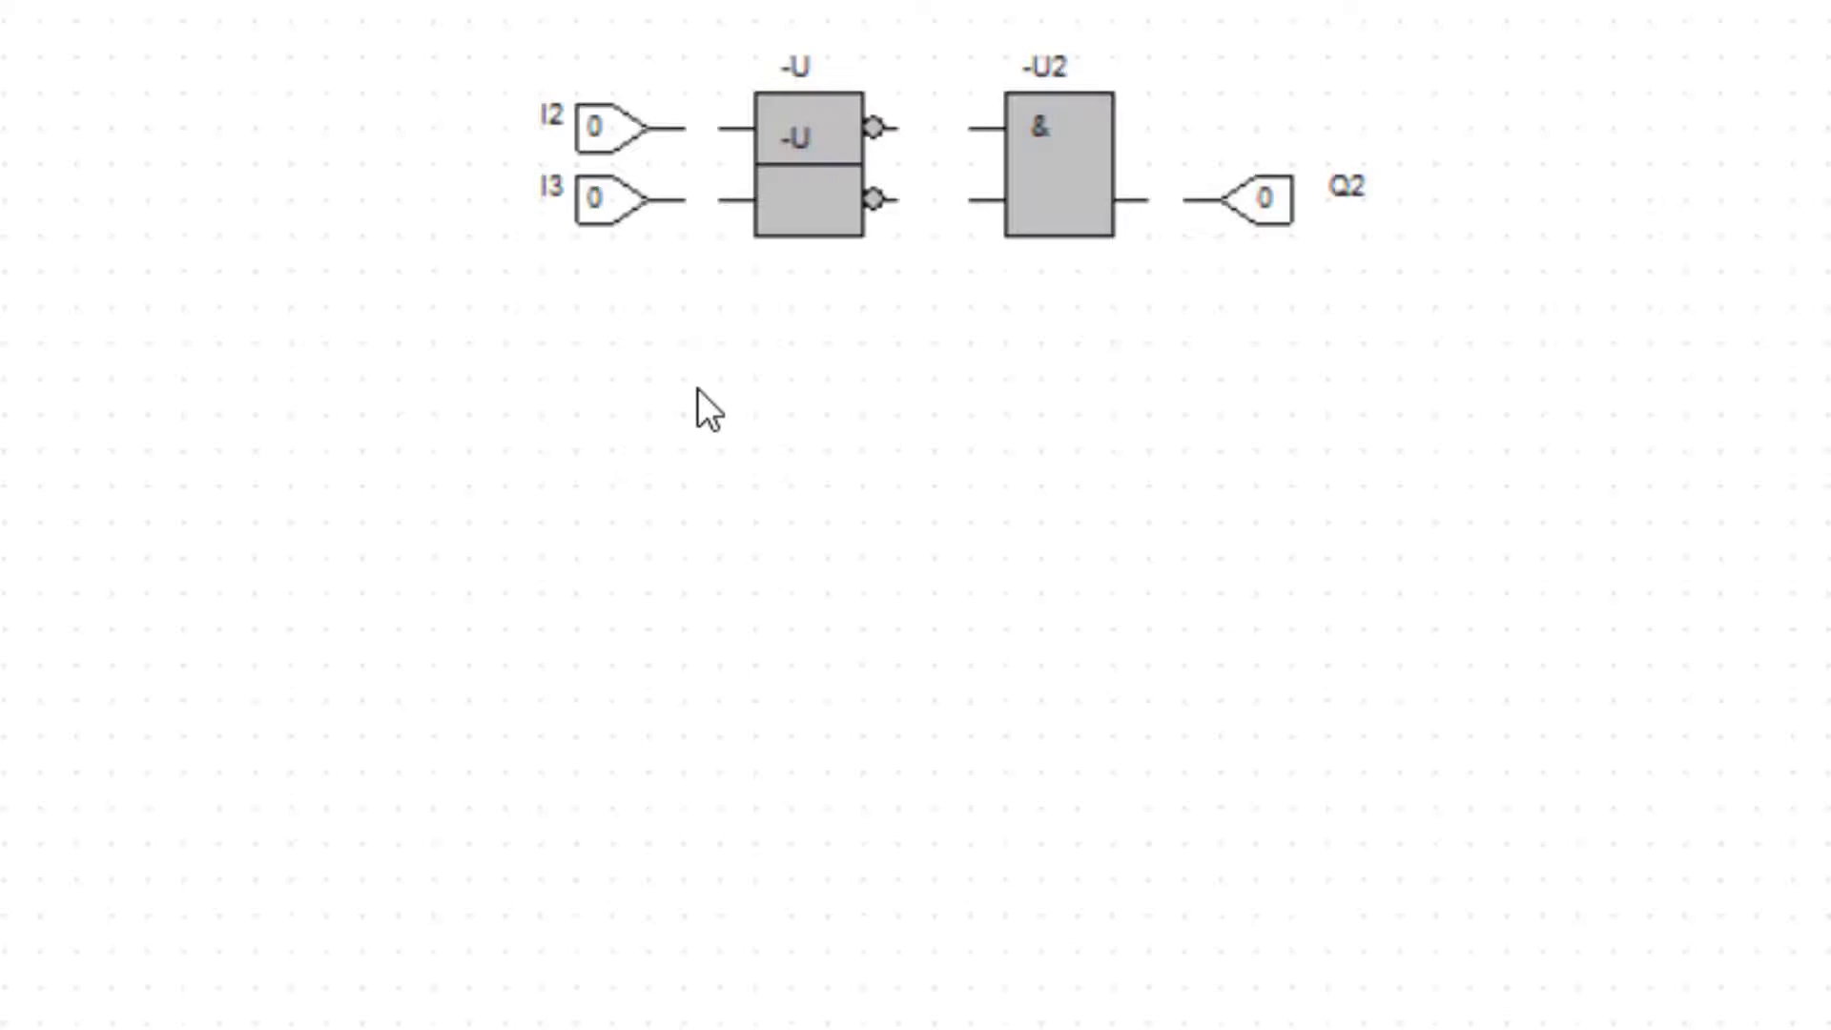
double_click(823, 126)
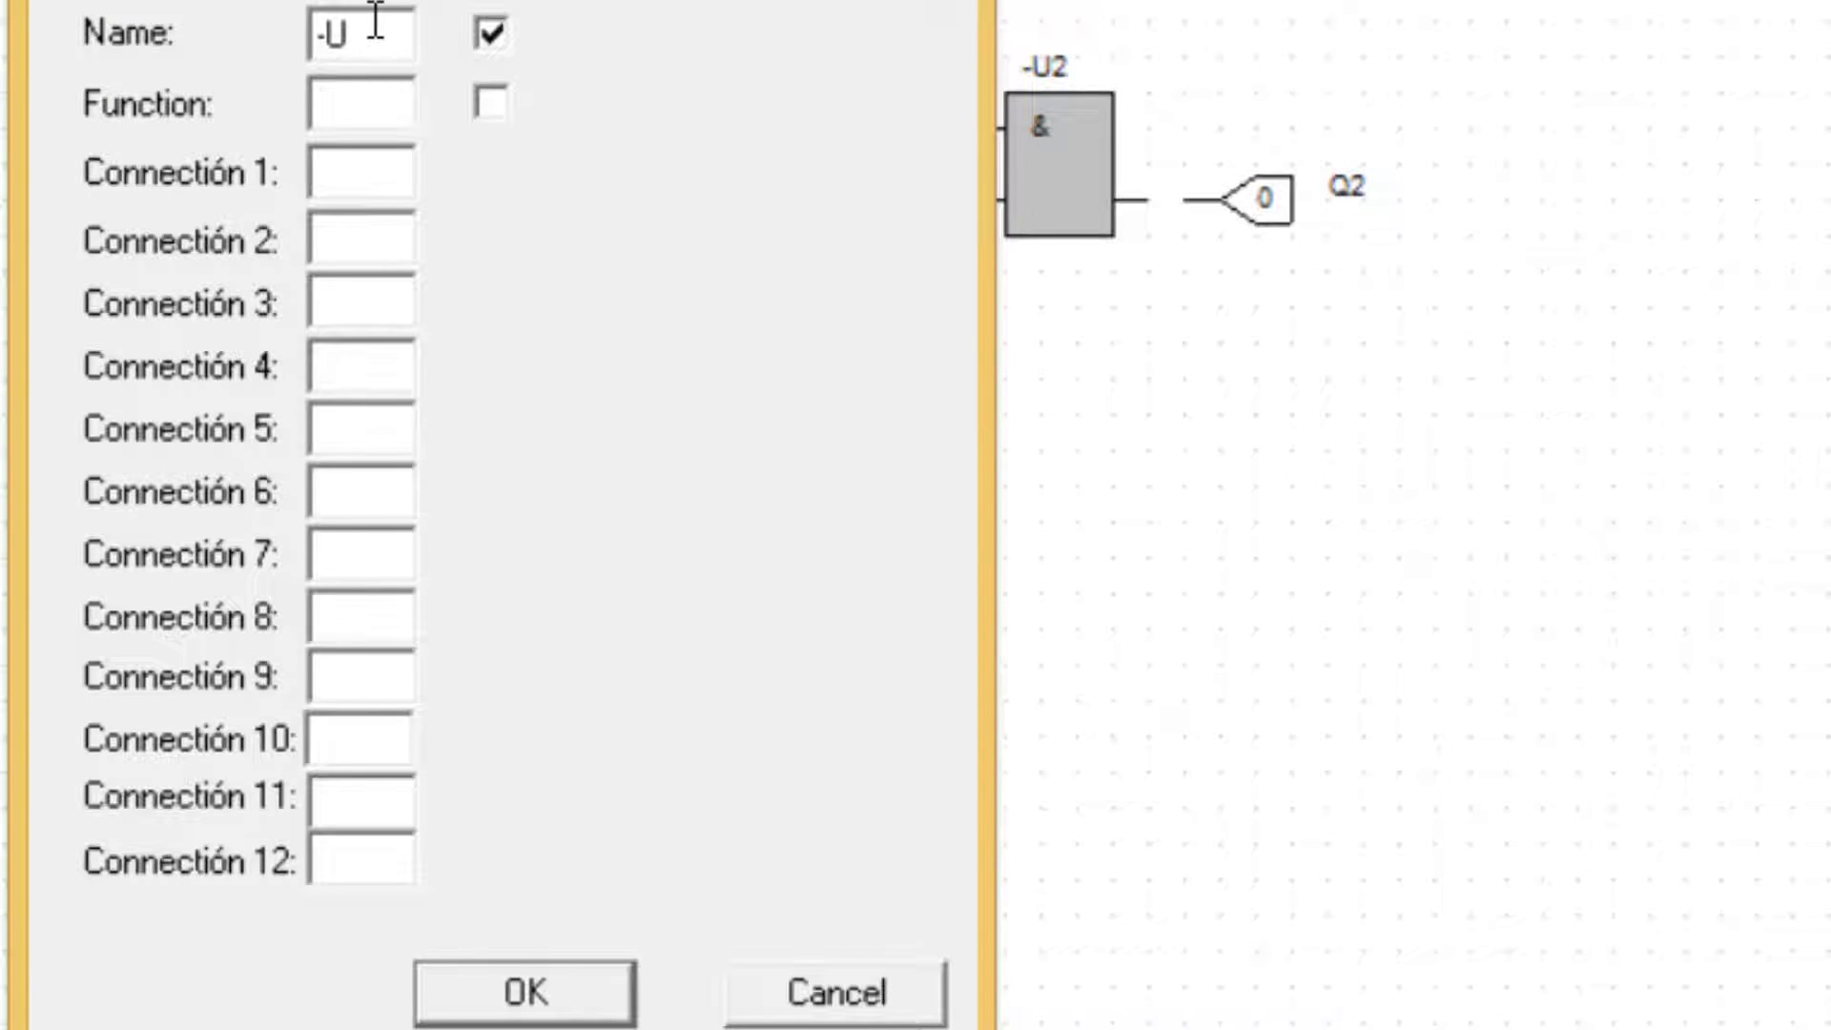
left_click(531, 997)
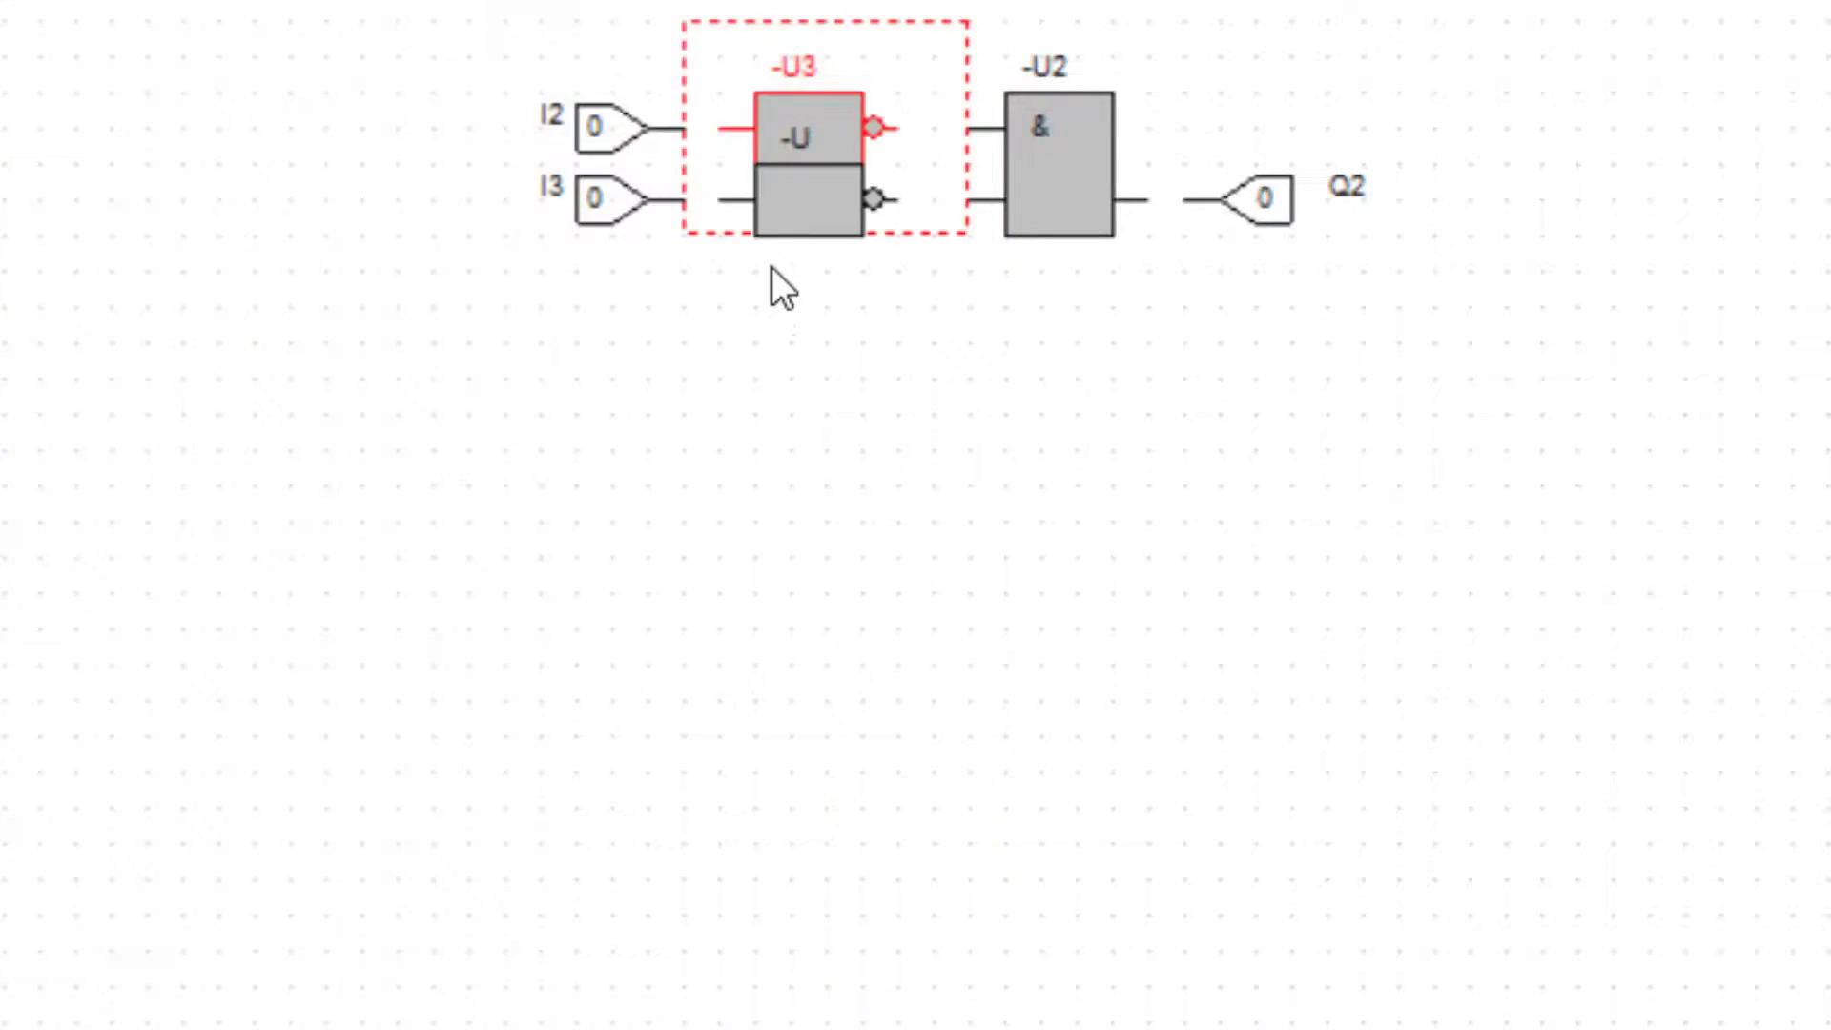
double_click(803, 210)
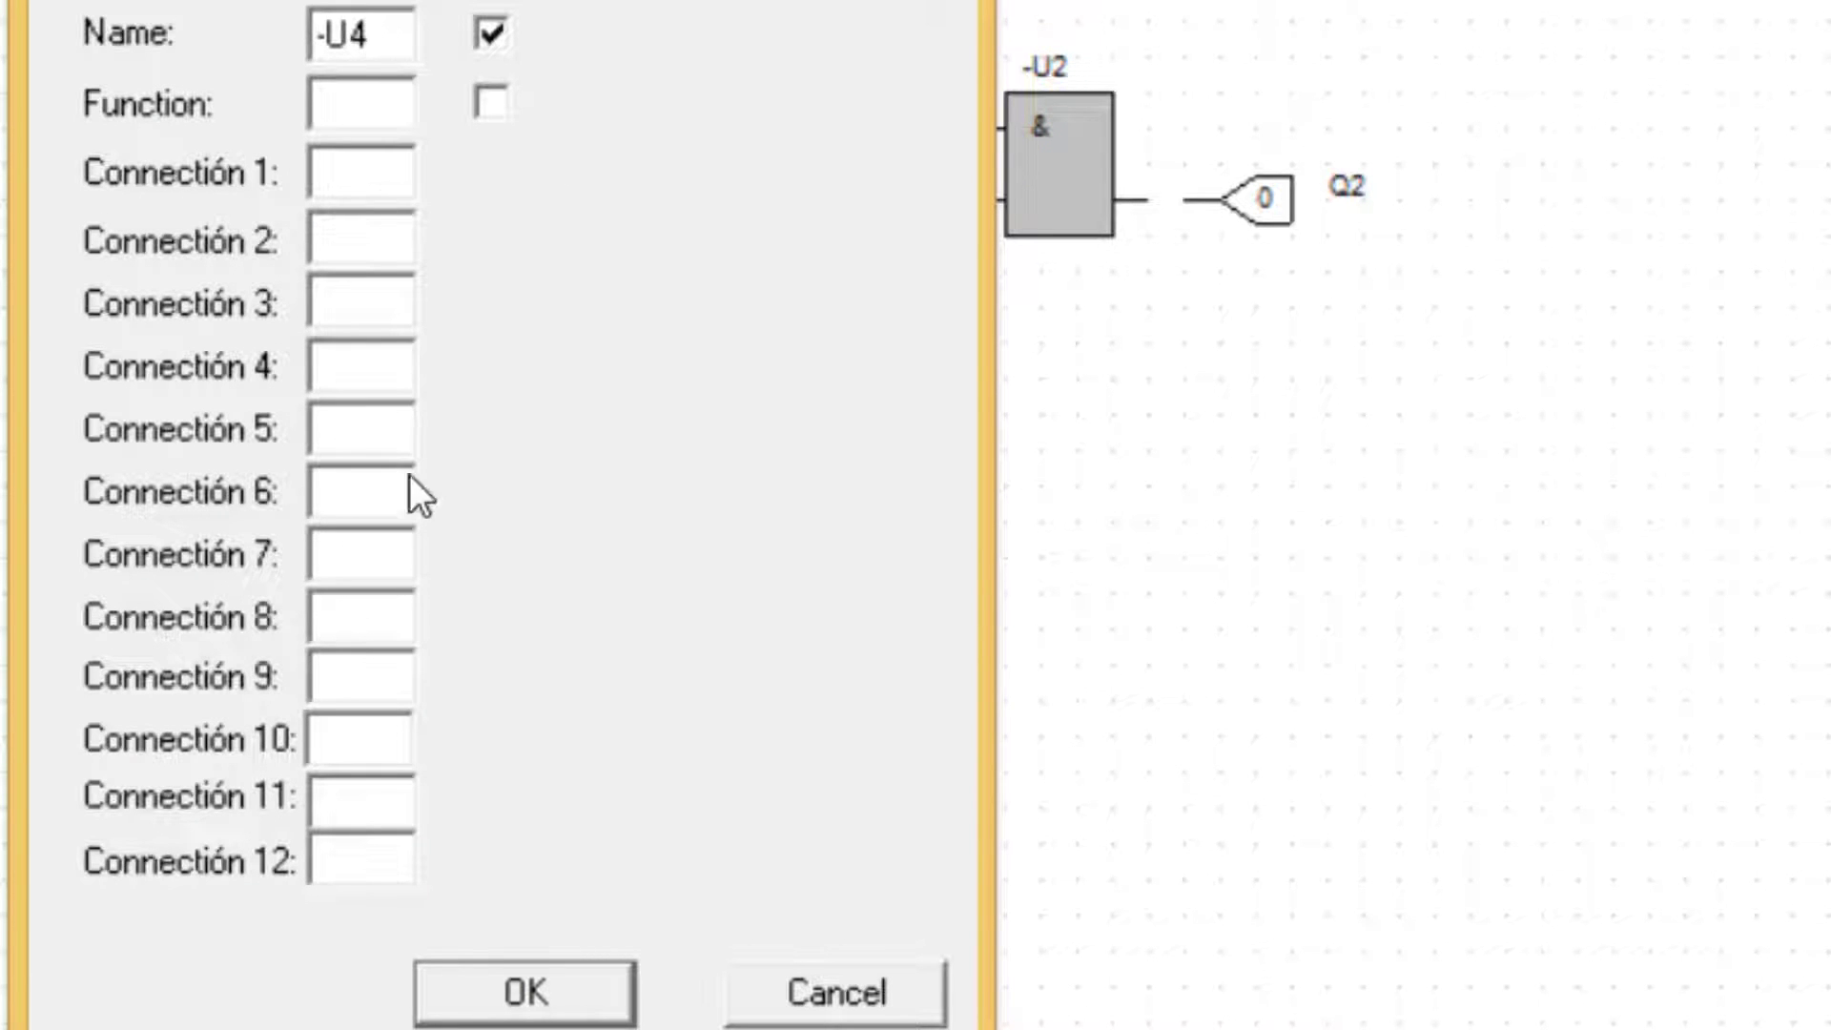
left_click(526, 991)
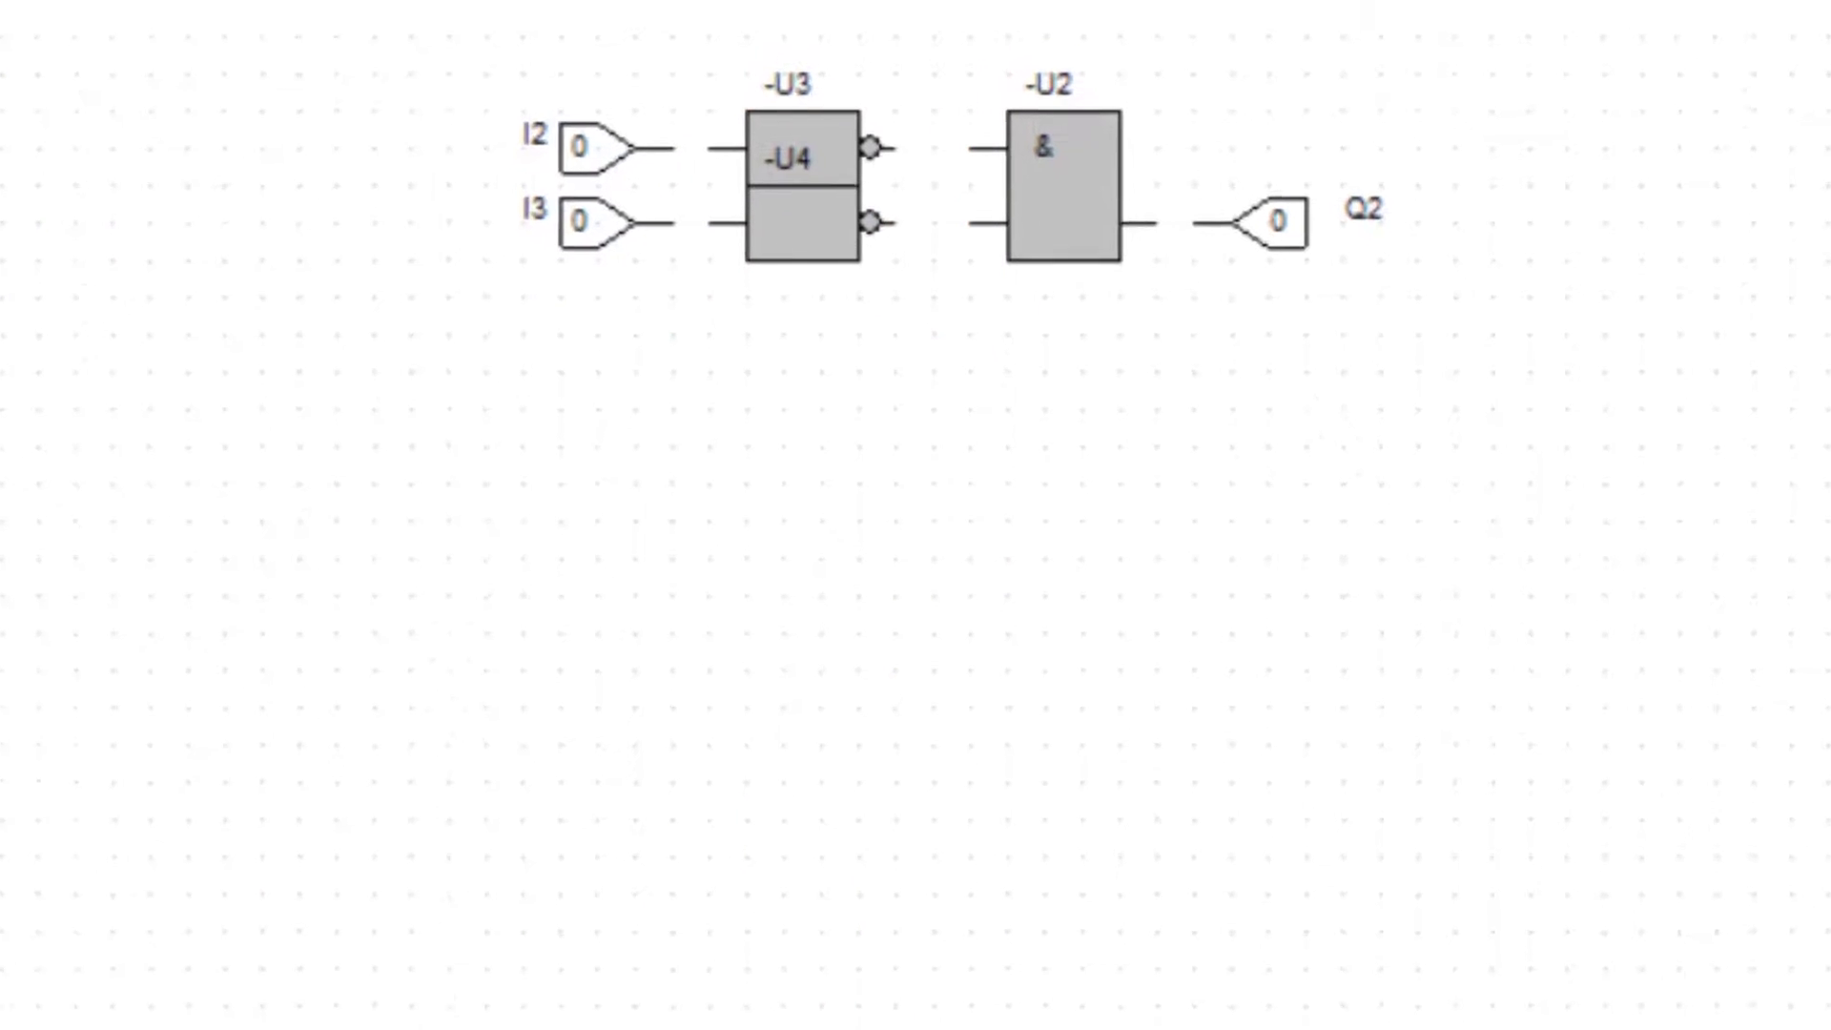
- Wire I2 through inverter -U3 and I3 through inverter -U4 to AND gate -U2, and connect its output to Q2
left_click_drag(619, 246, 973, 246)
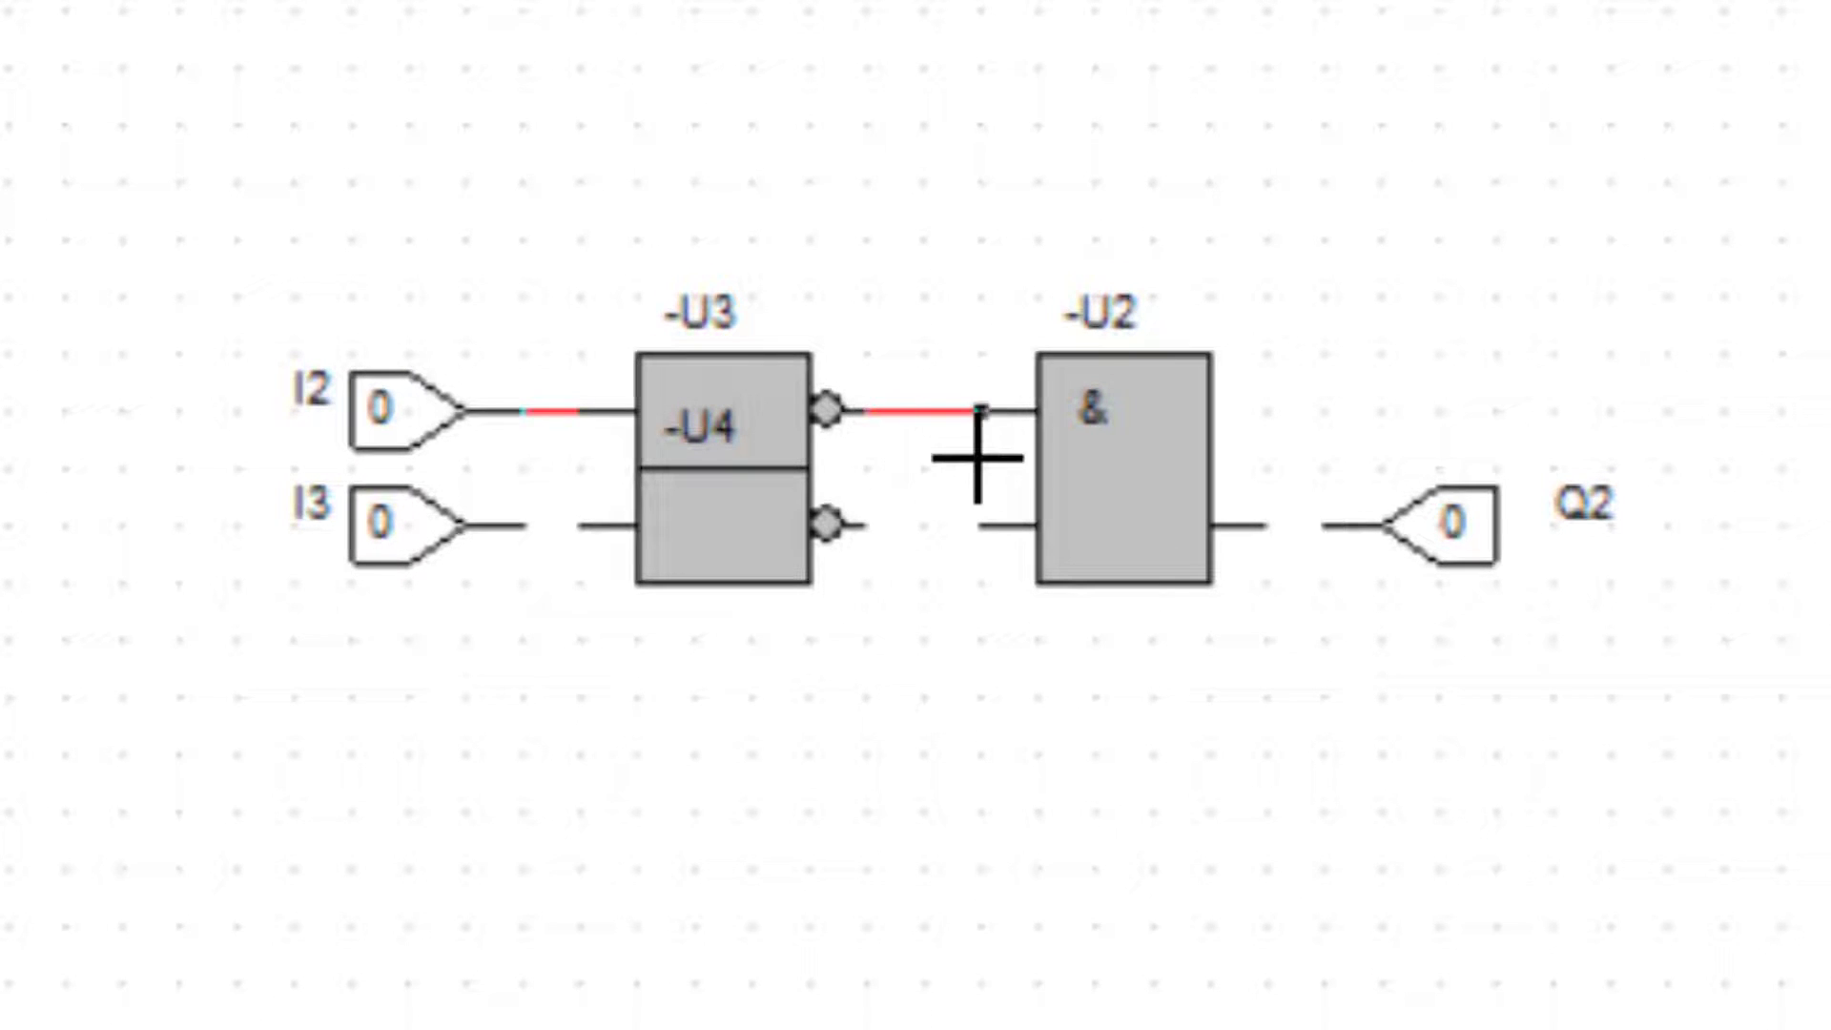
left_click_drag(523, 525, 578, 525)
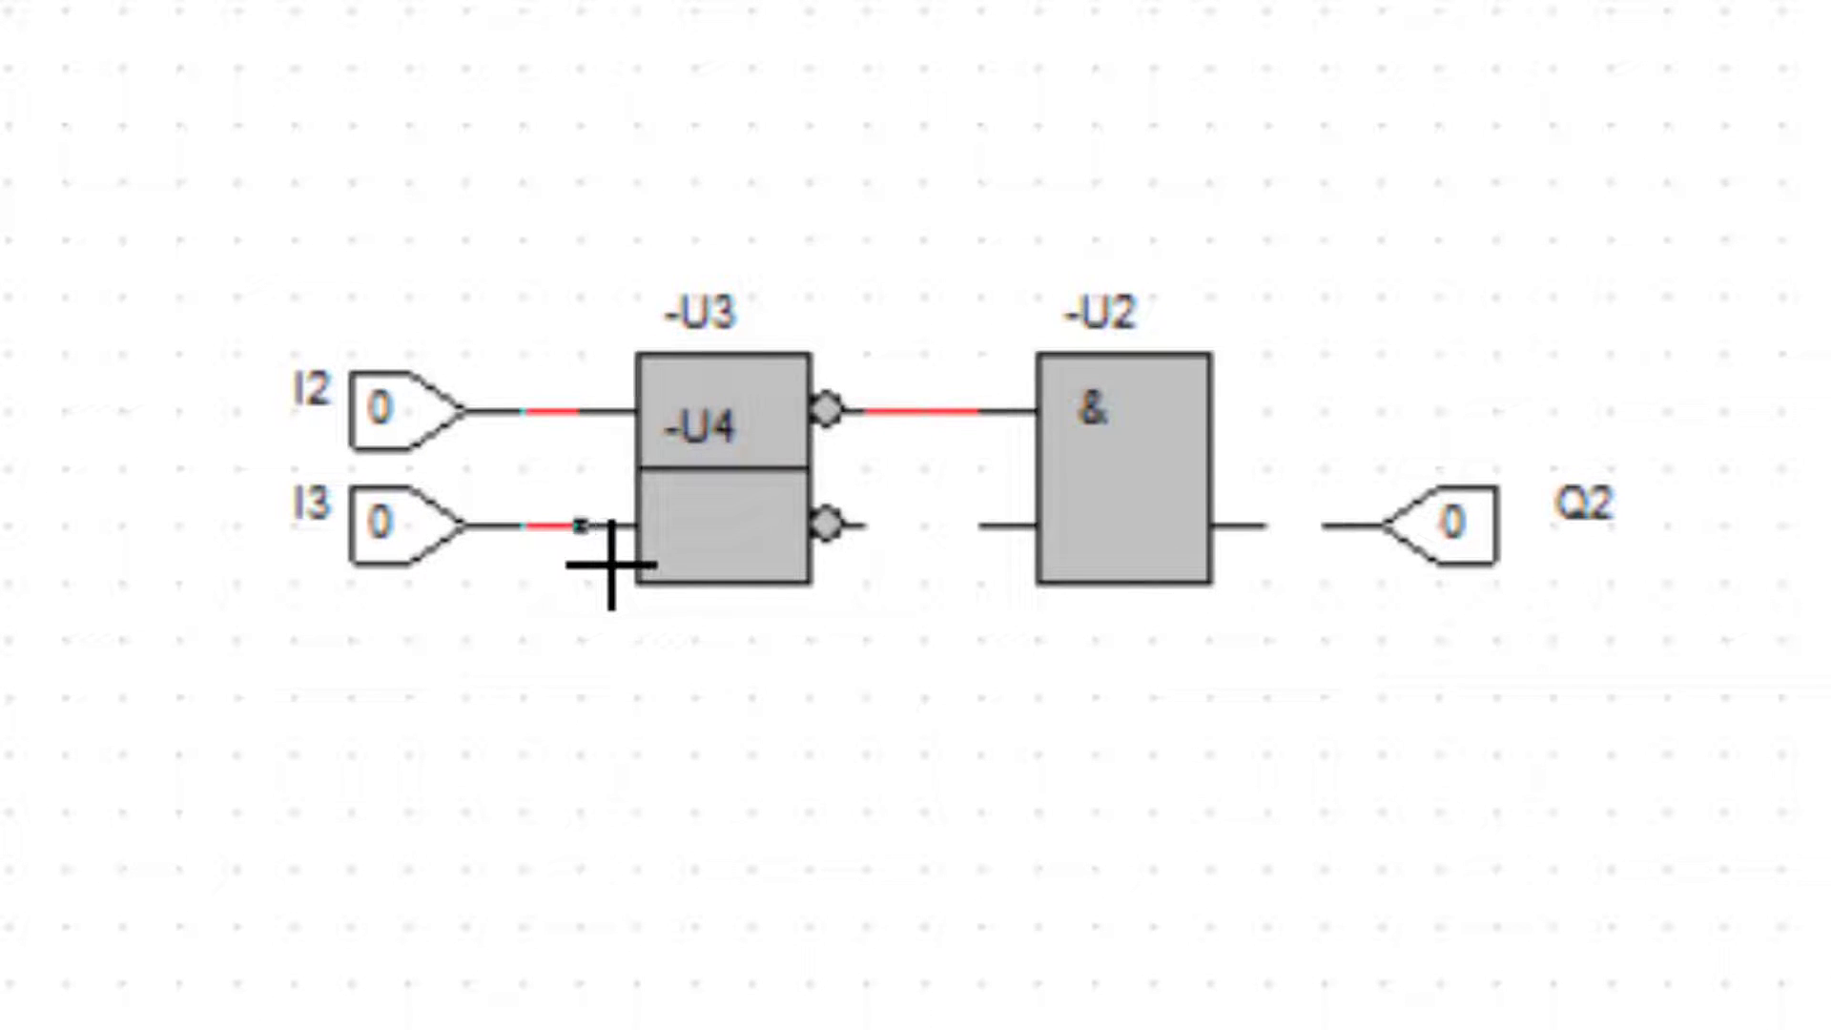
left_click_drag(899, 572, 981, 560)
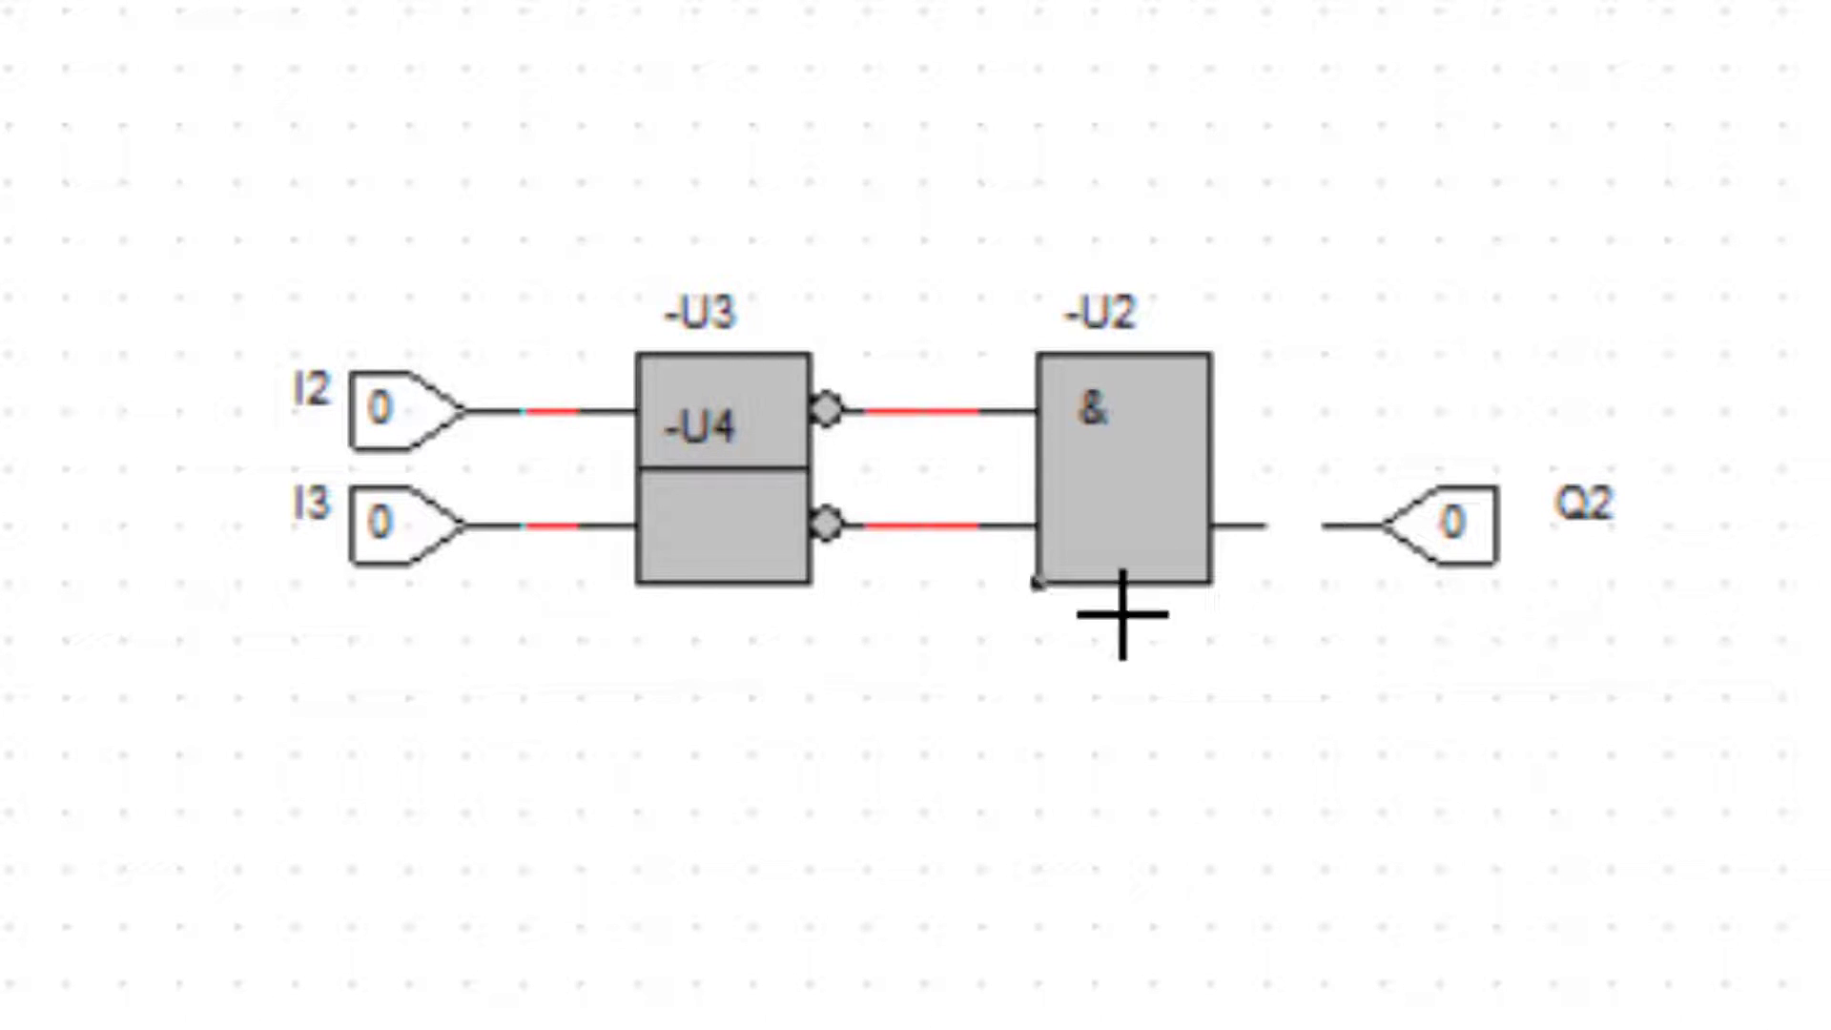
left_click_drag(1301, 565, 1336, 559)
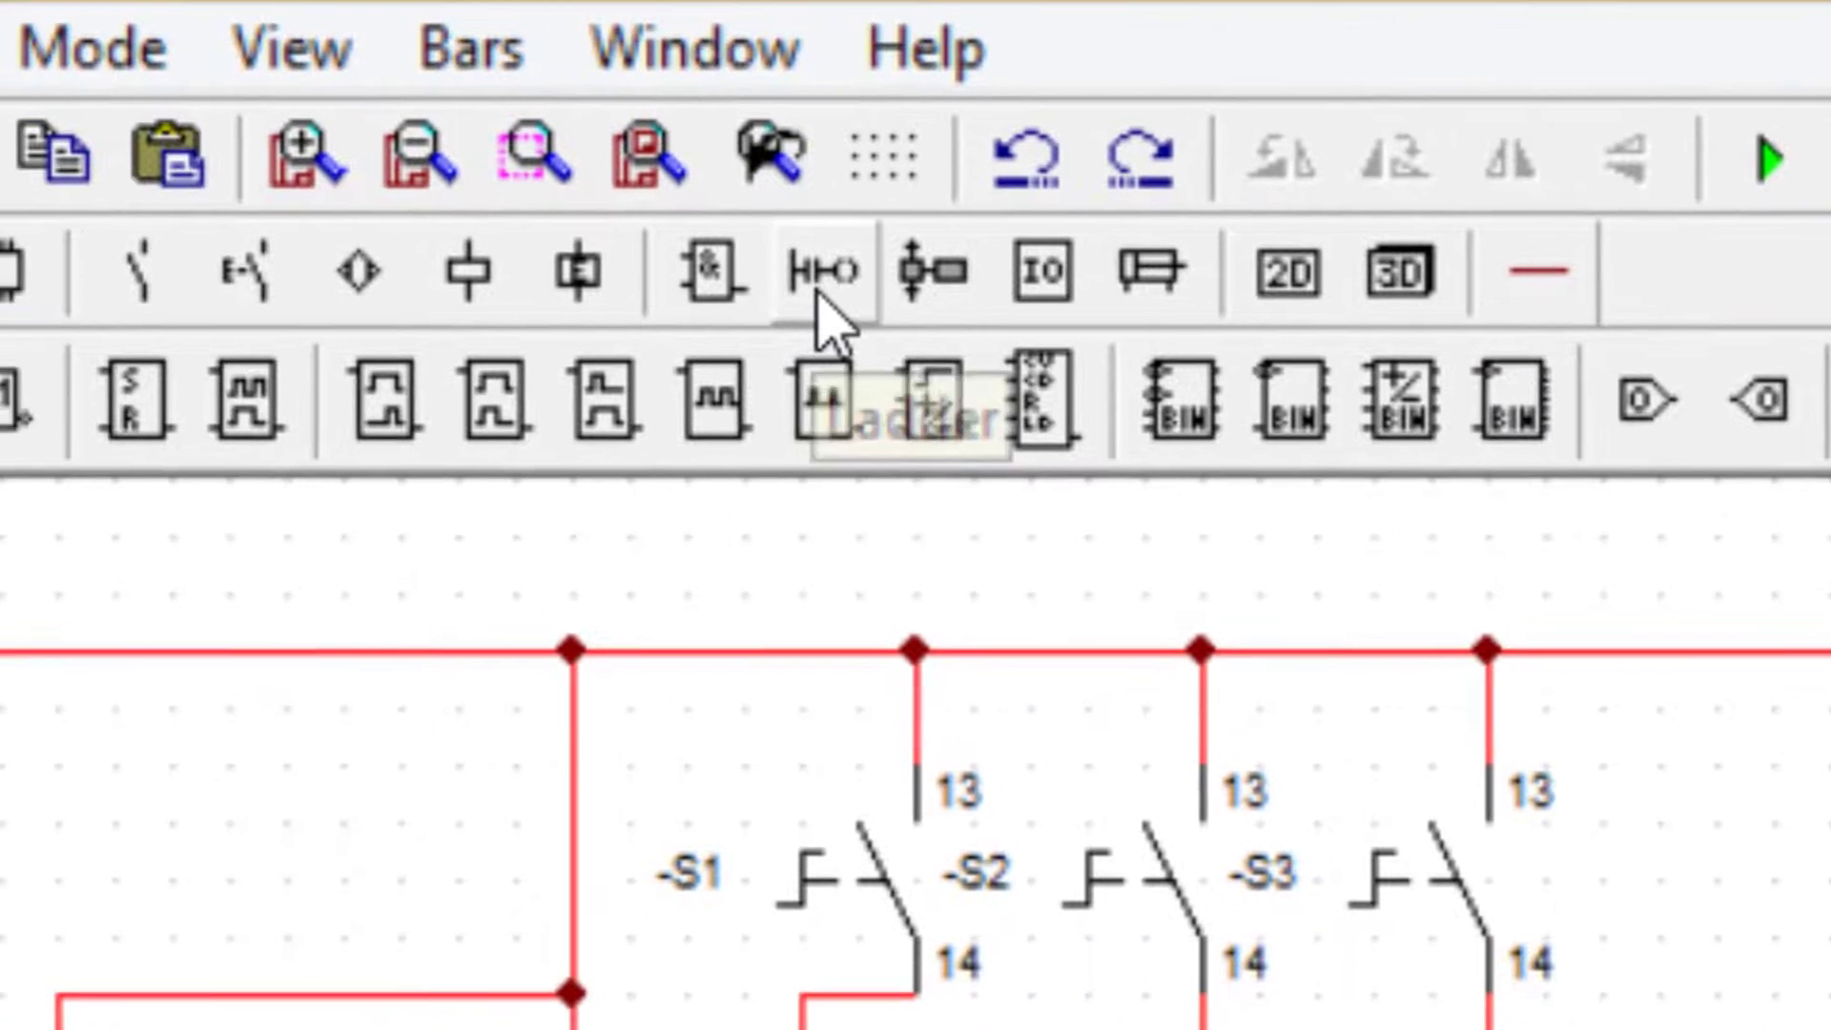
- Place a positive and a negative ladder supply terminal below the AND gate circuit, spaced apart for a rung
left_click(395, 121)
left_click(863, 250)
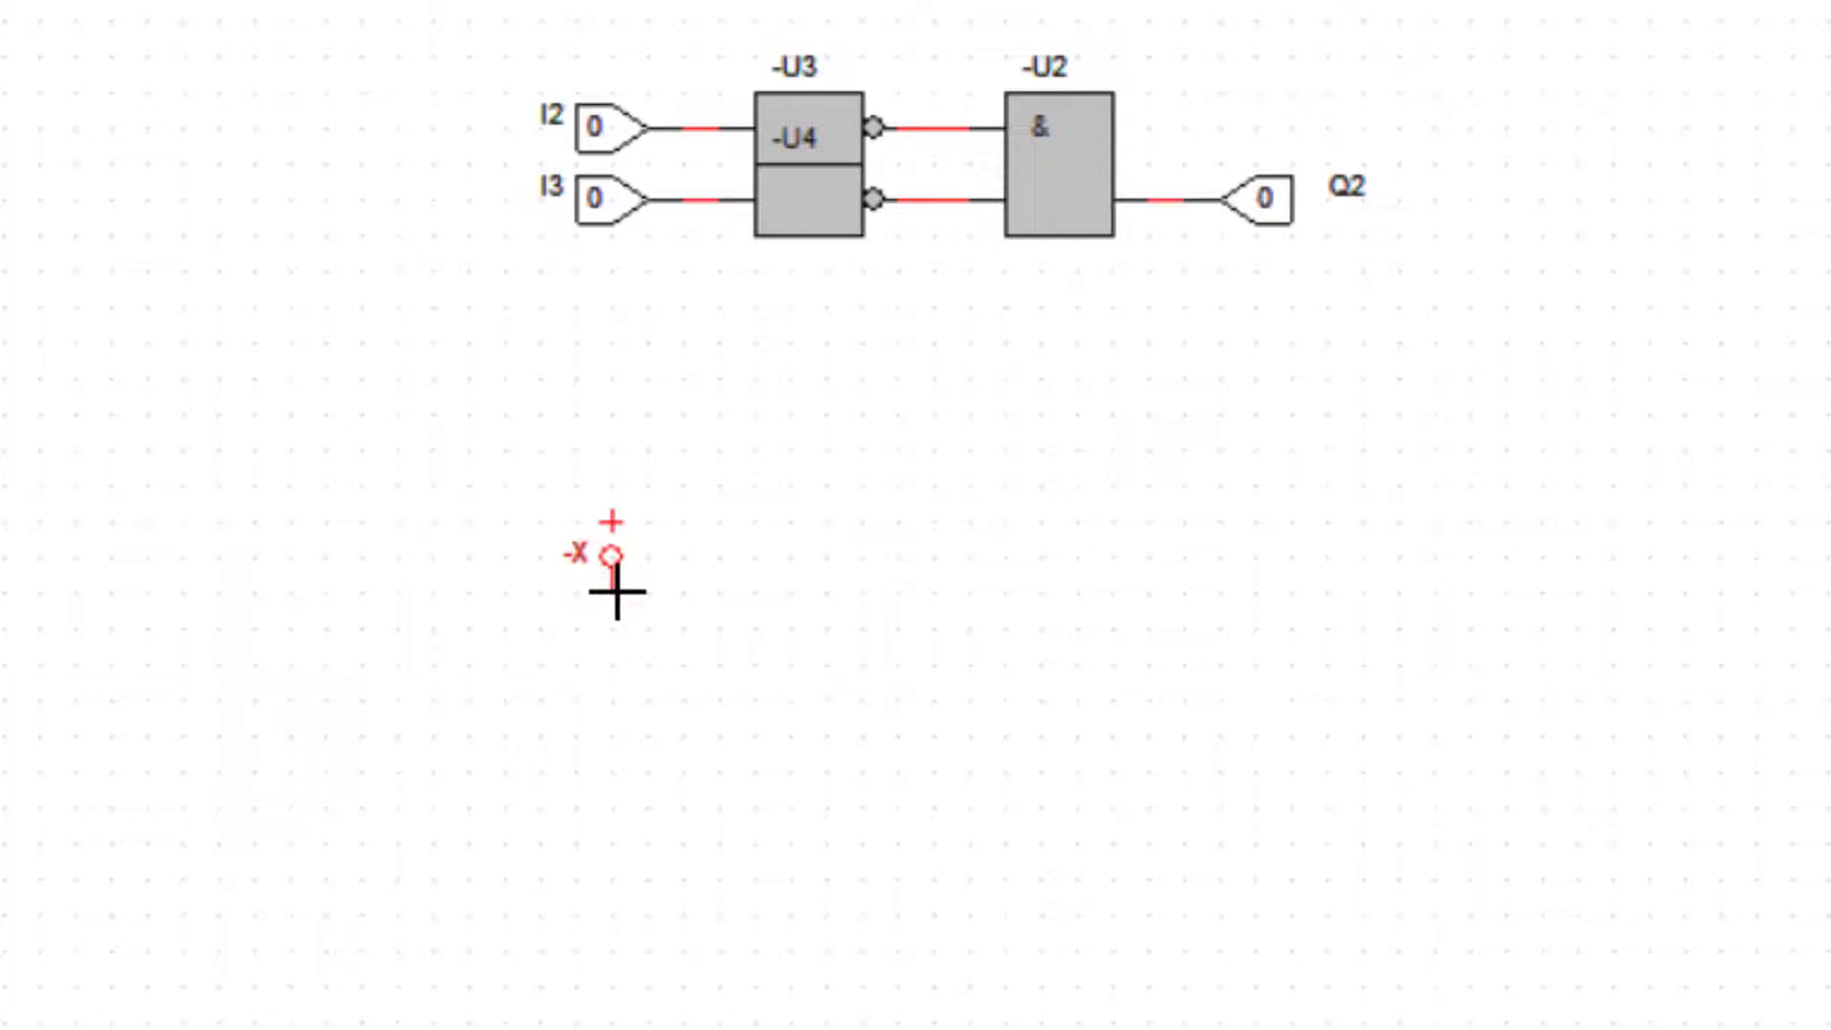
left_click(613, 586)
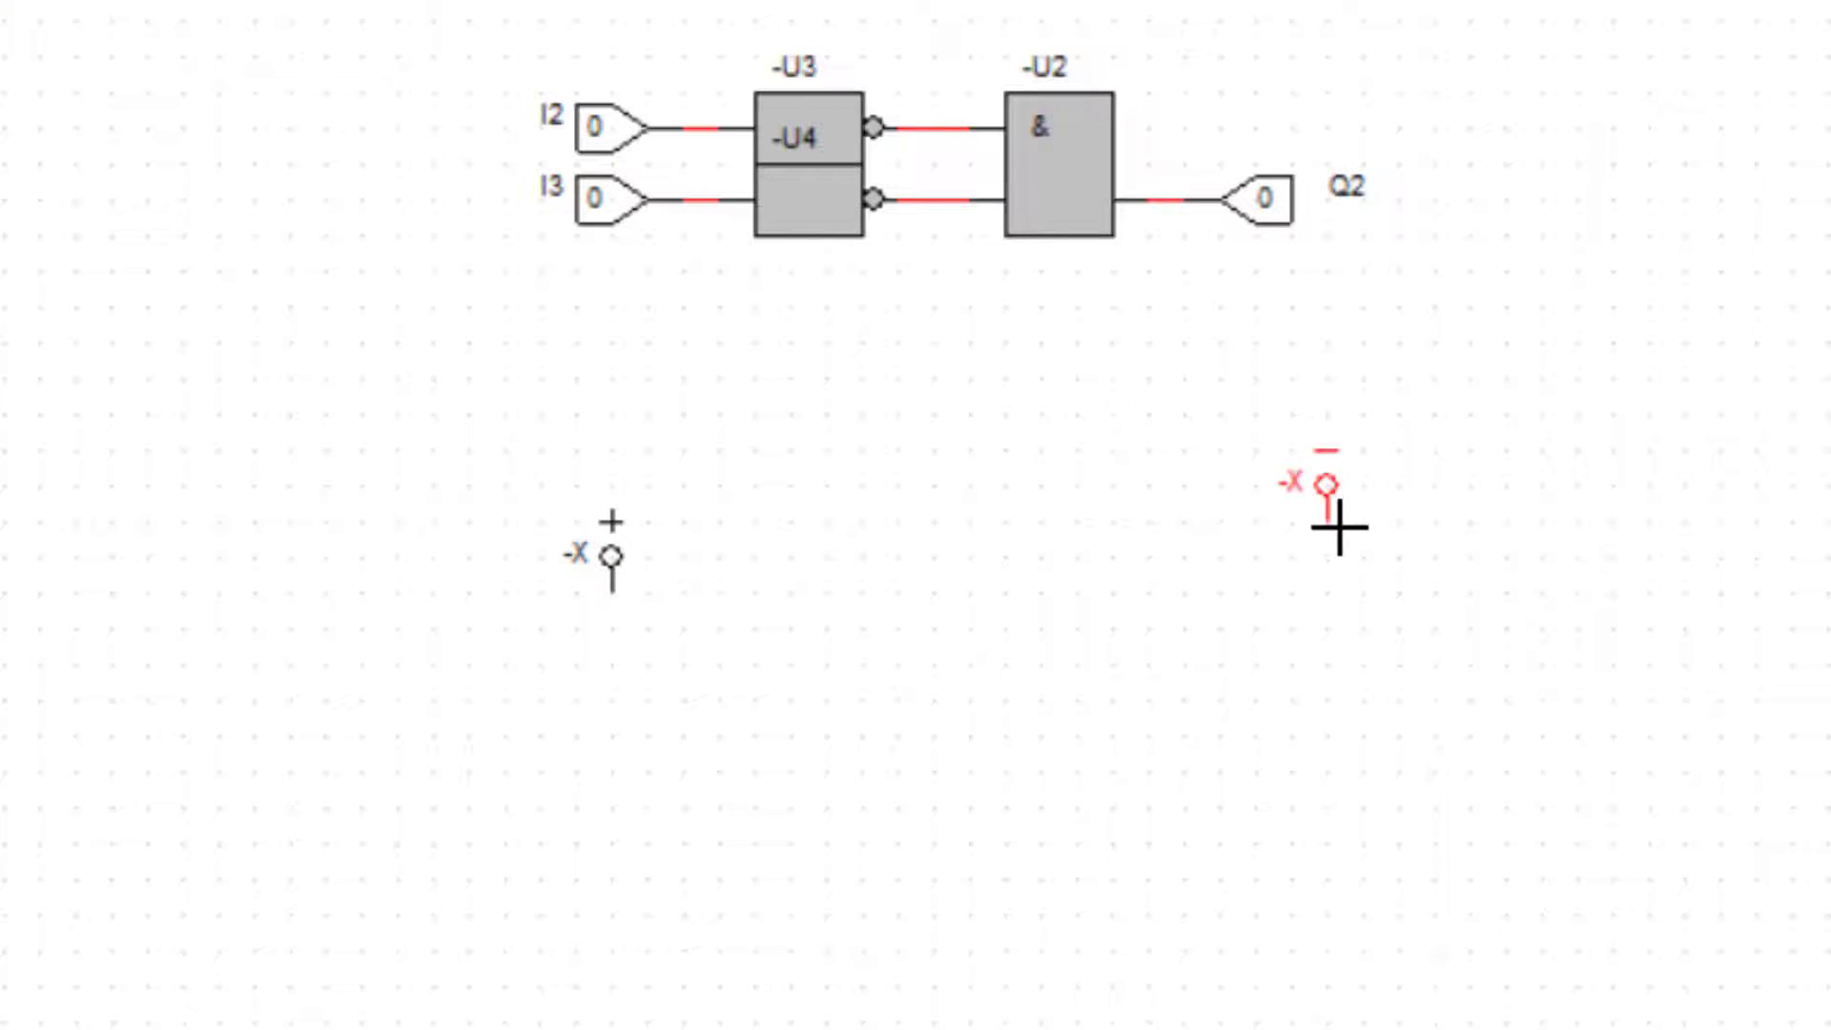
left_click(1334, 563)
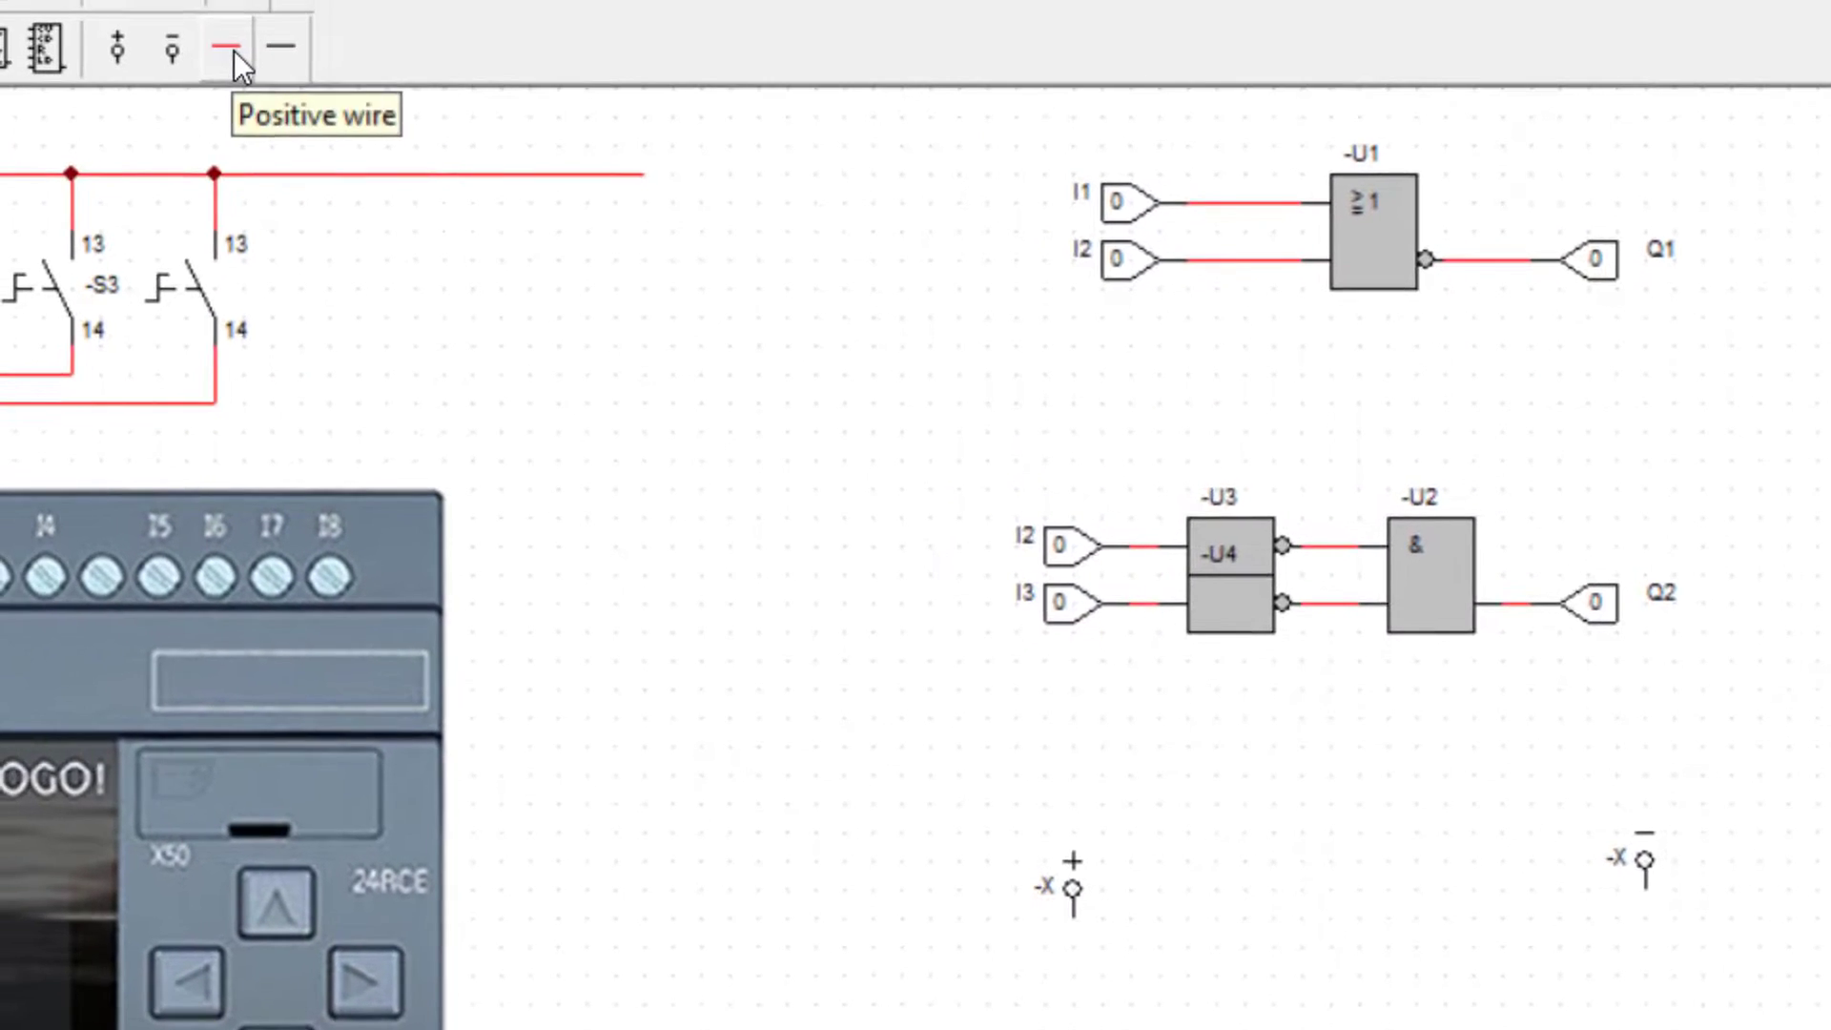
- Draw a positive wire down from the + terminal and a negative wire down from the − terminal as ladder rails
left_click(229, 48)
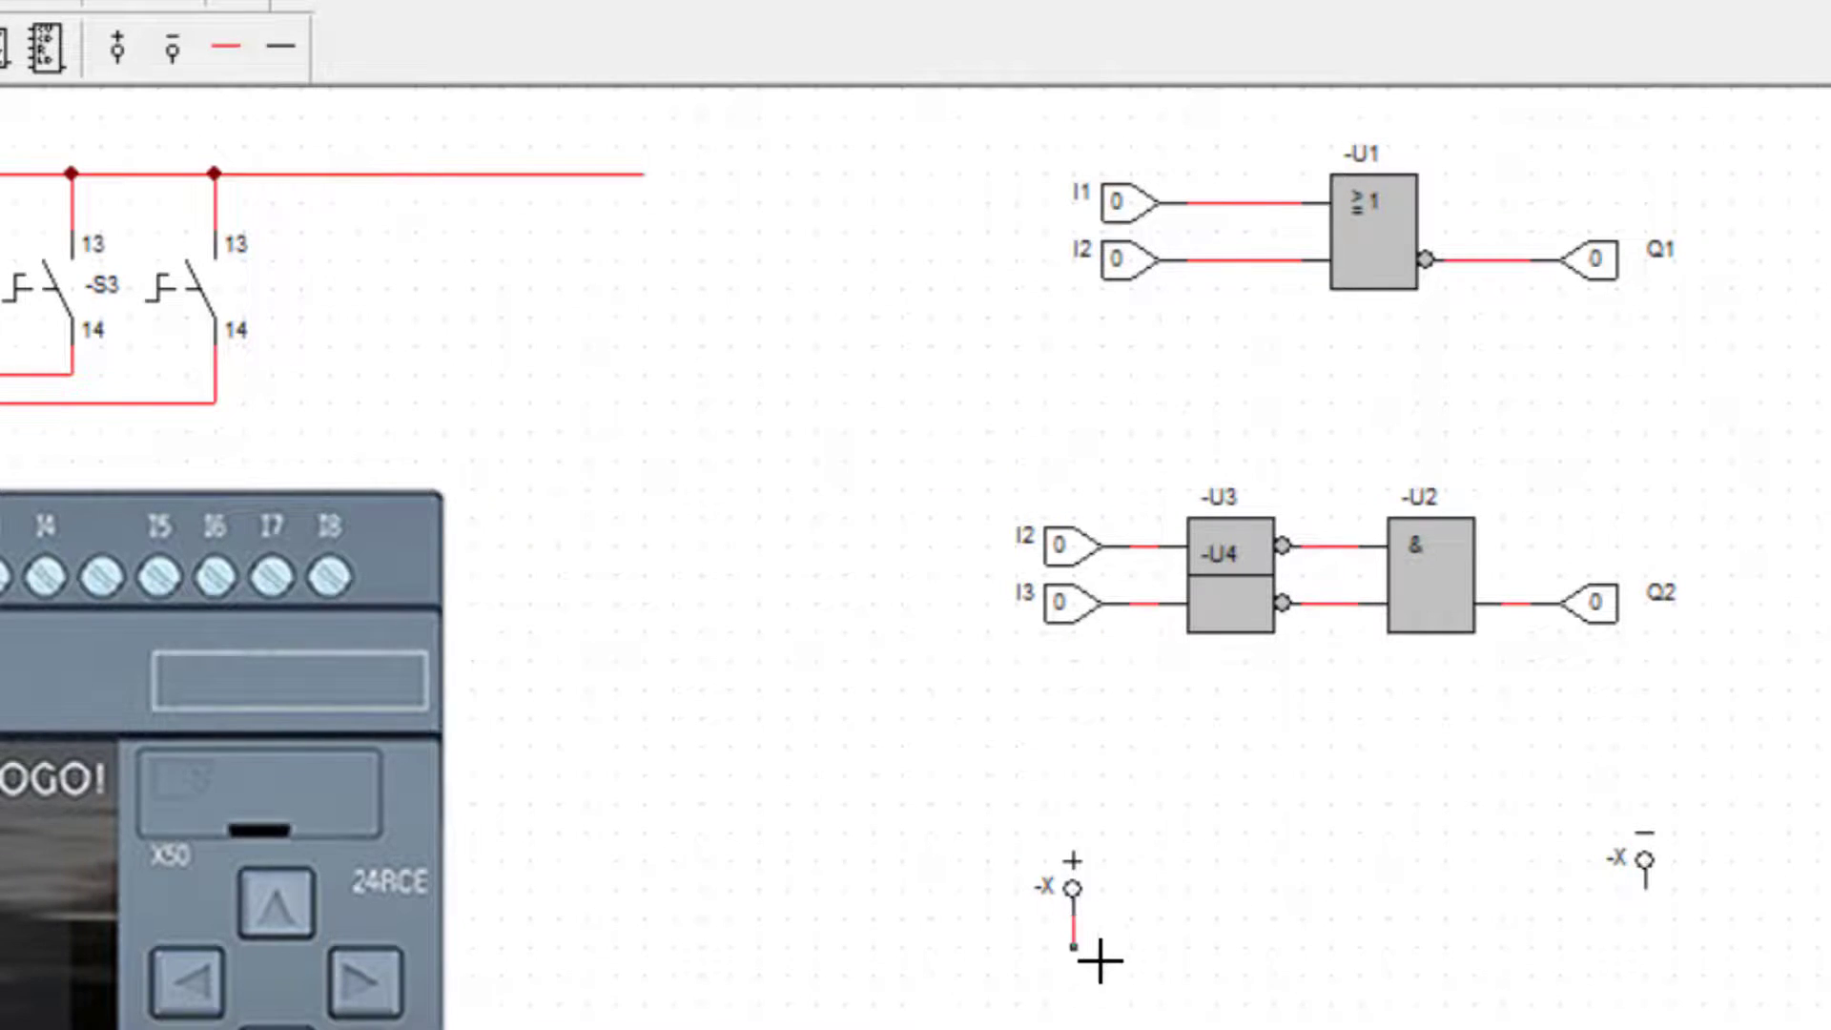
key("Escape")
left_click(284, 54)
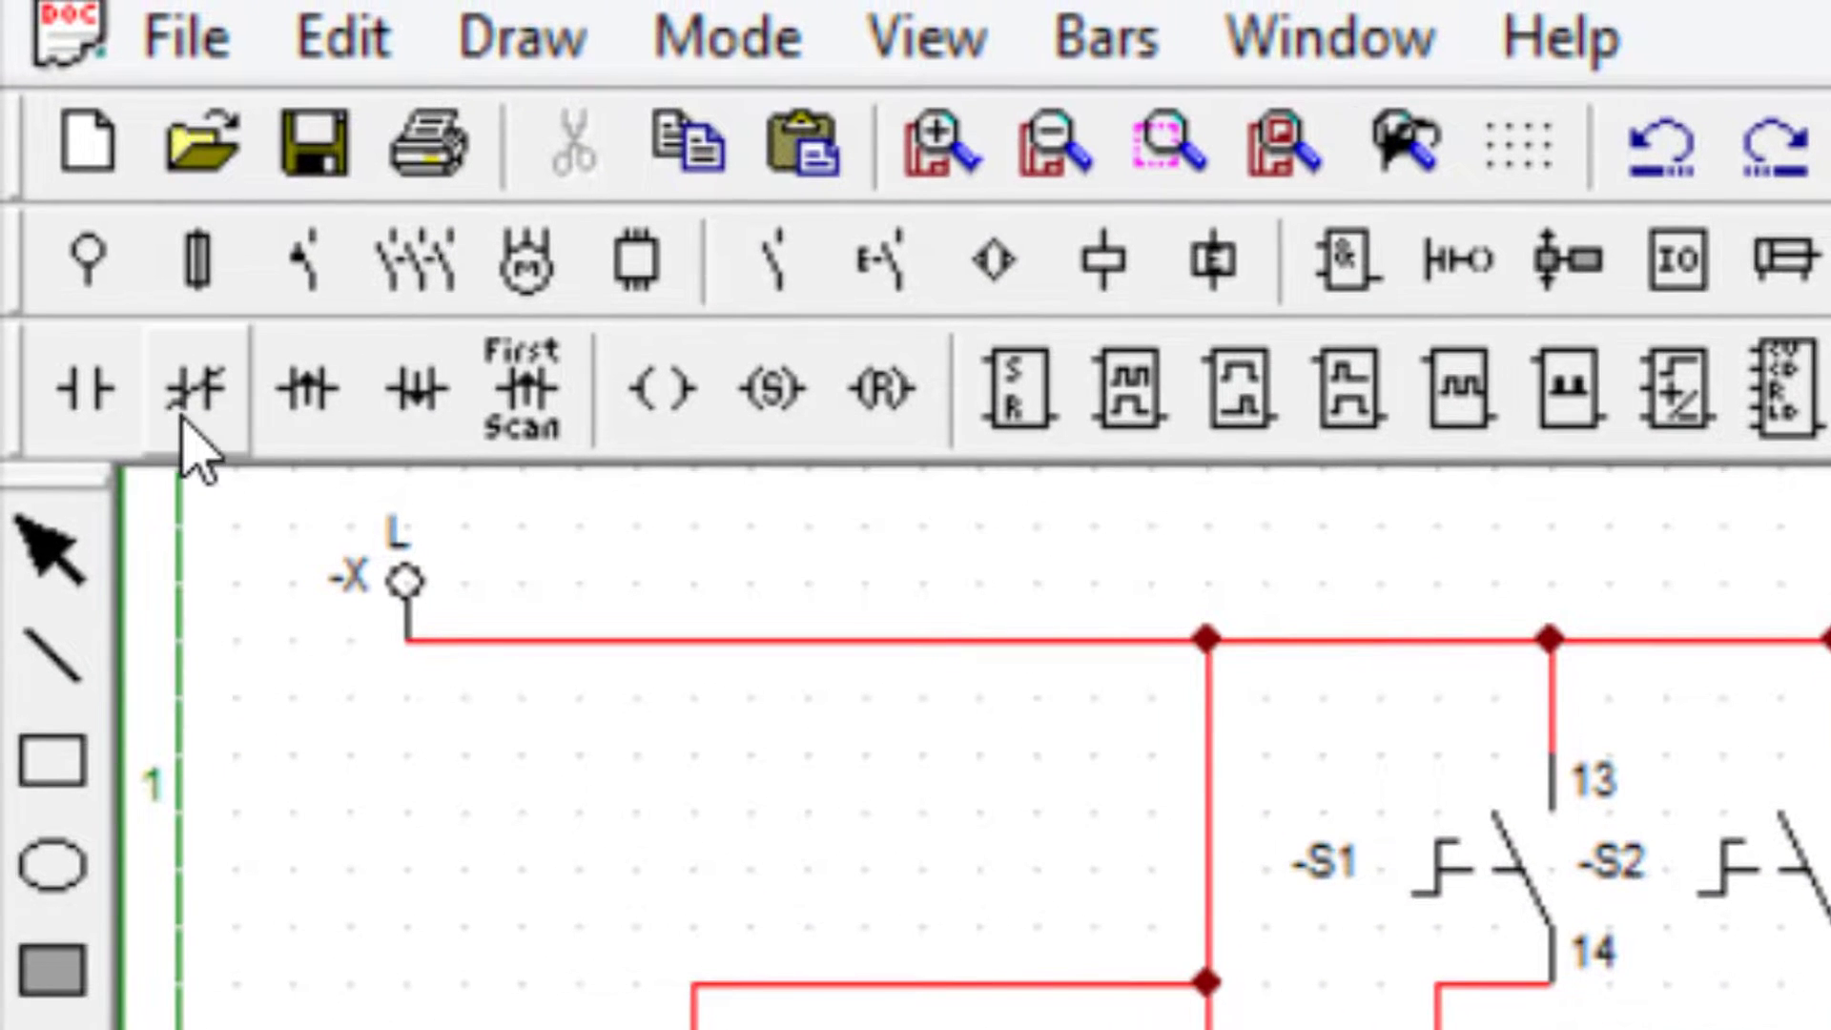
- Place two normally closed ladder contacts in a row beside the positive rail and an Assign coil beside the negative rail
left_click(186, 391)
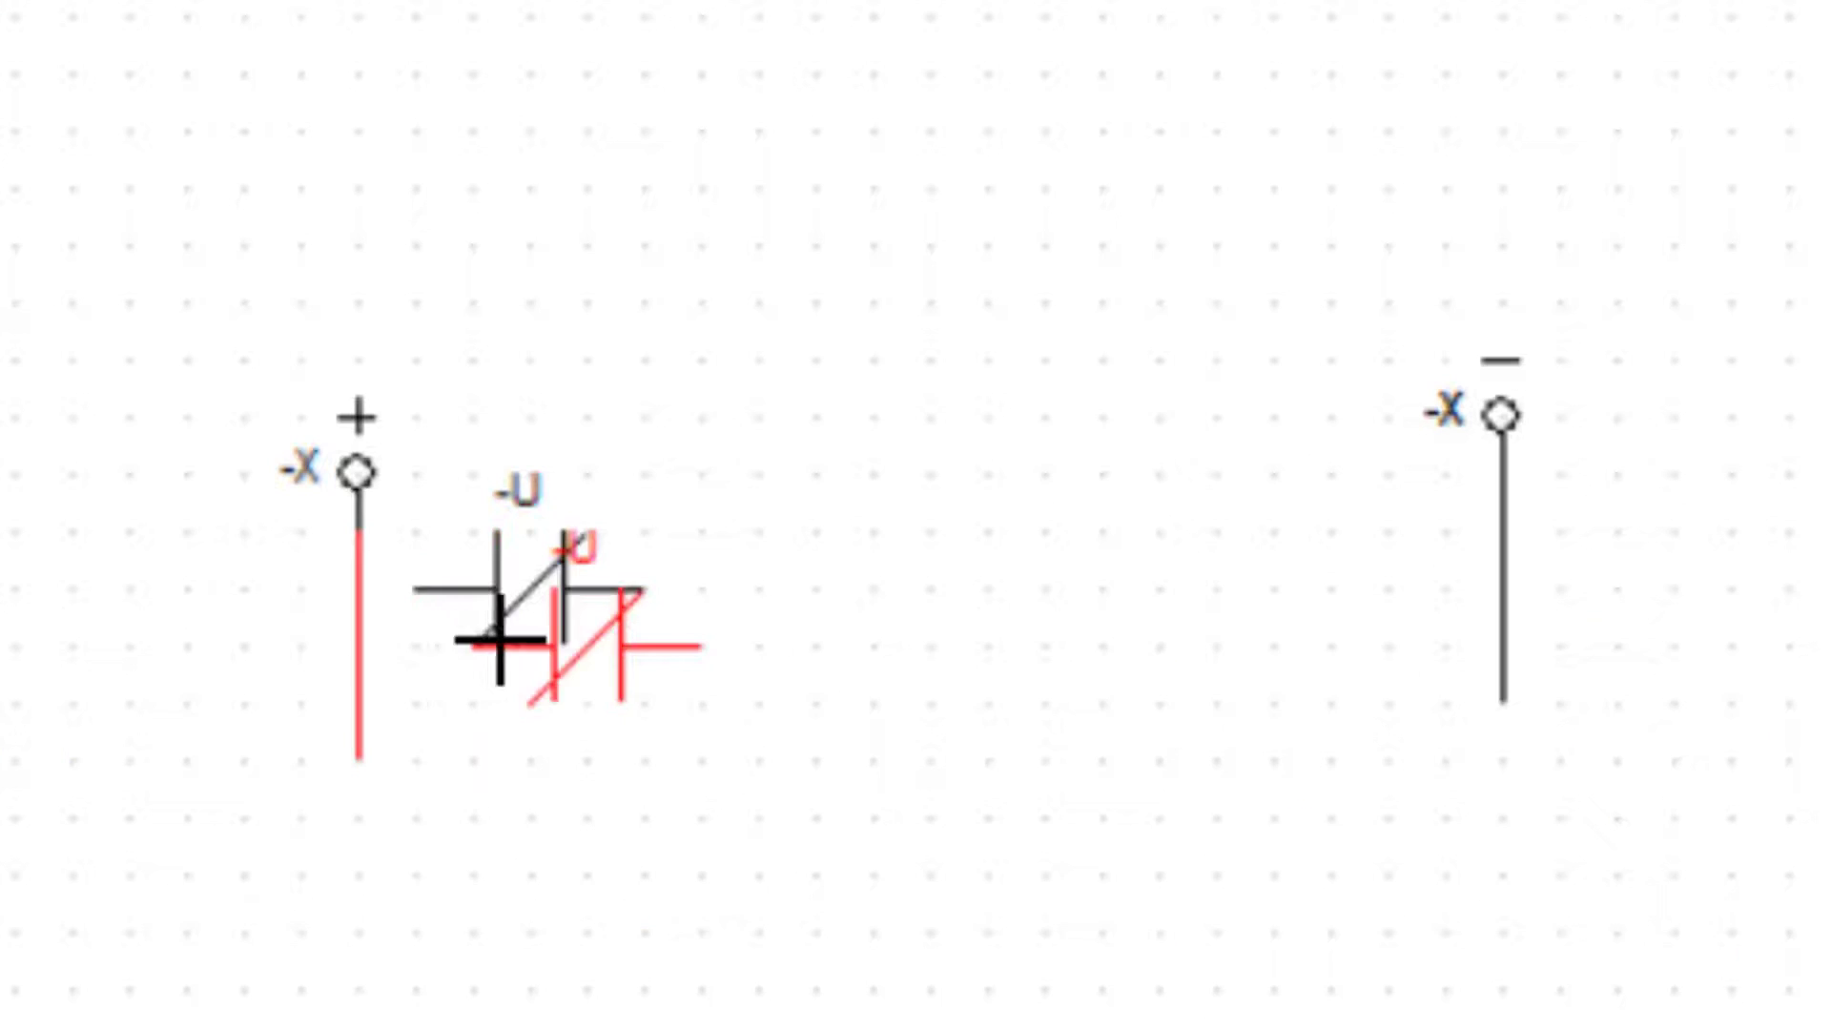
left_click(431, 631)
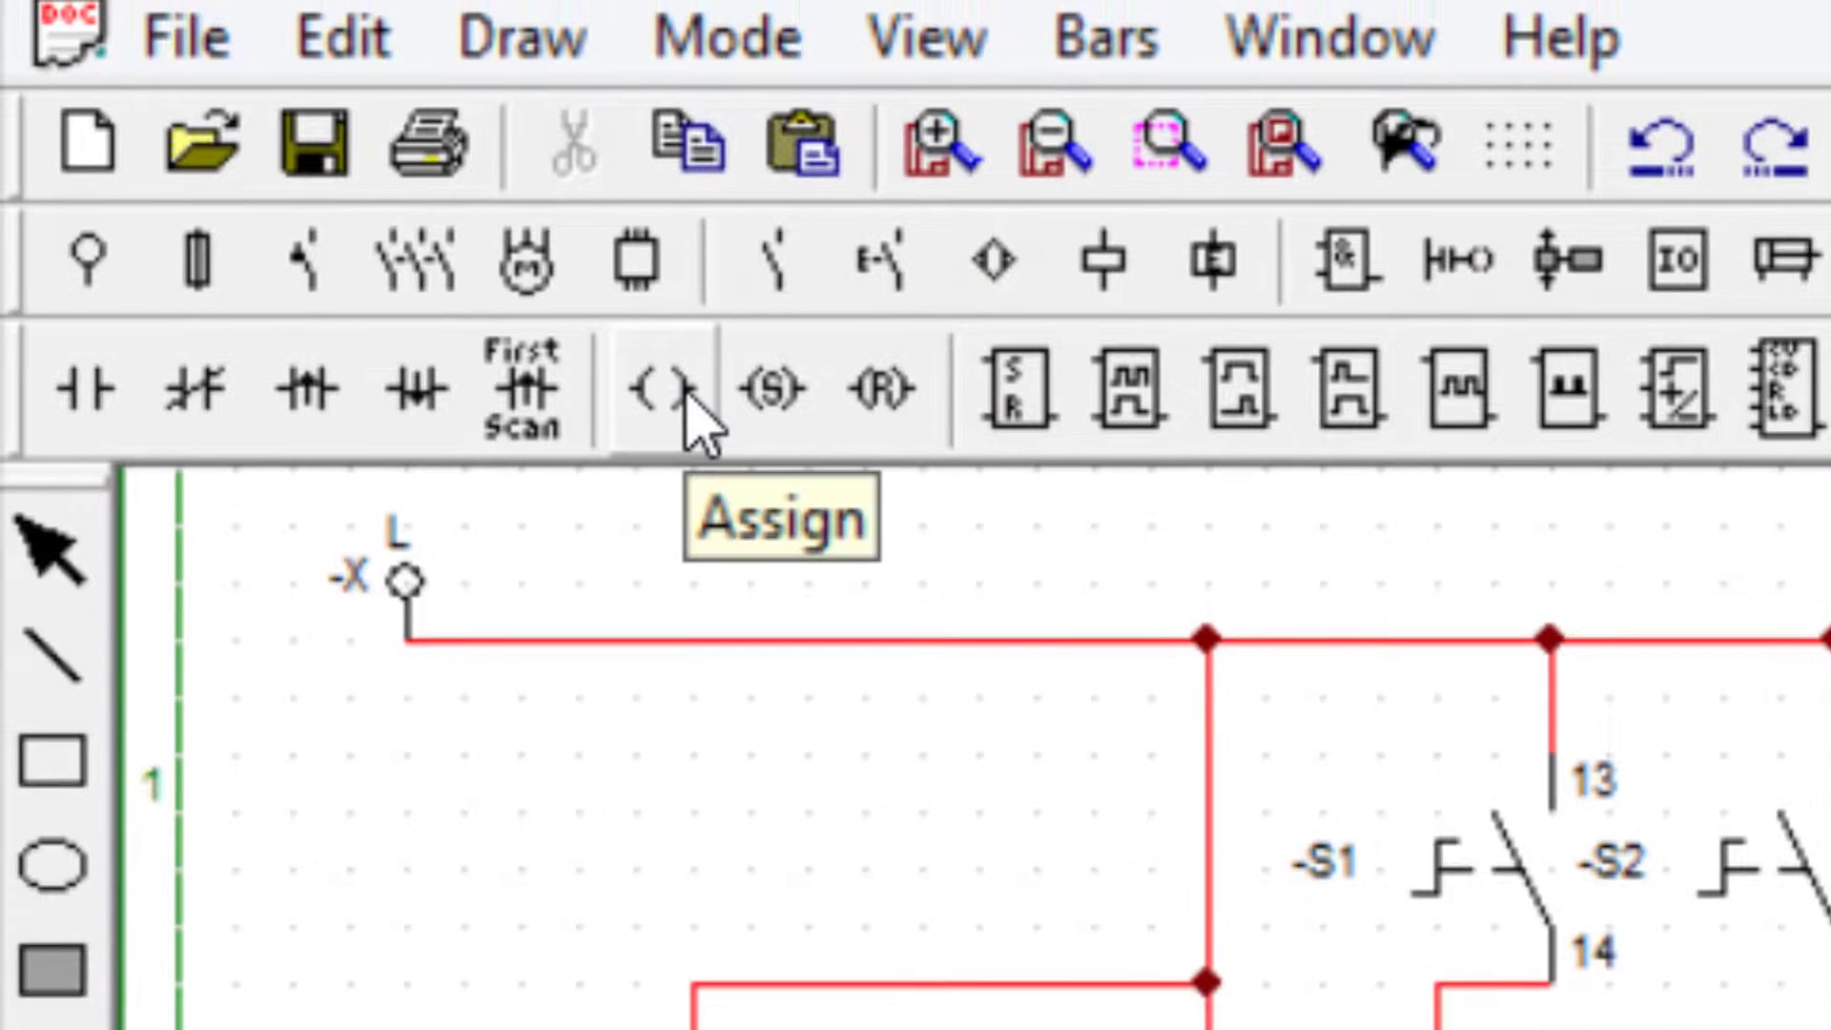
left_click(599, 367)
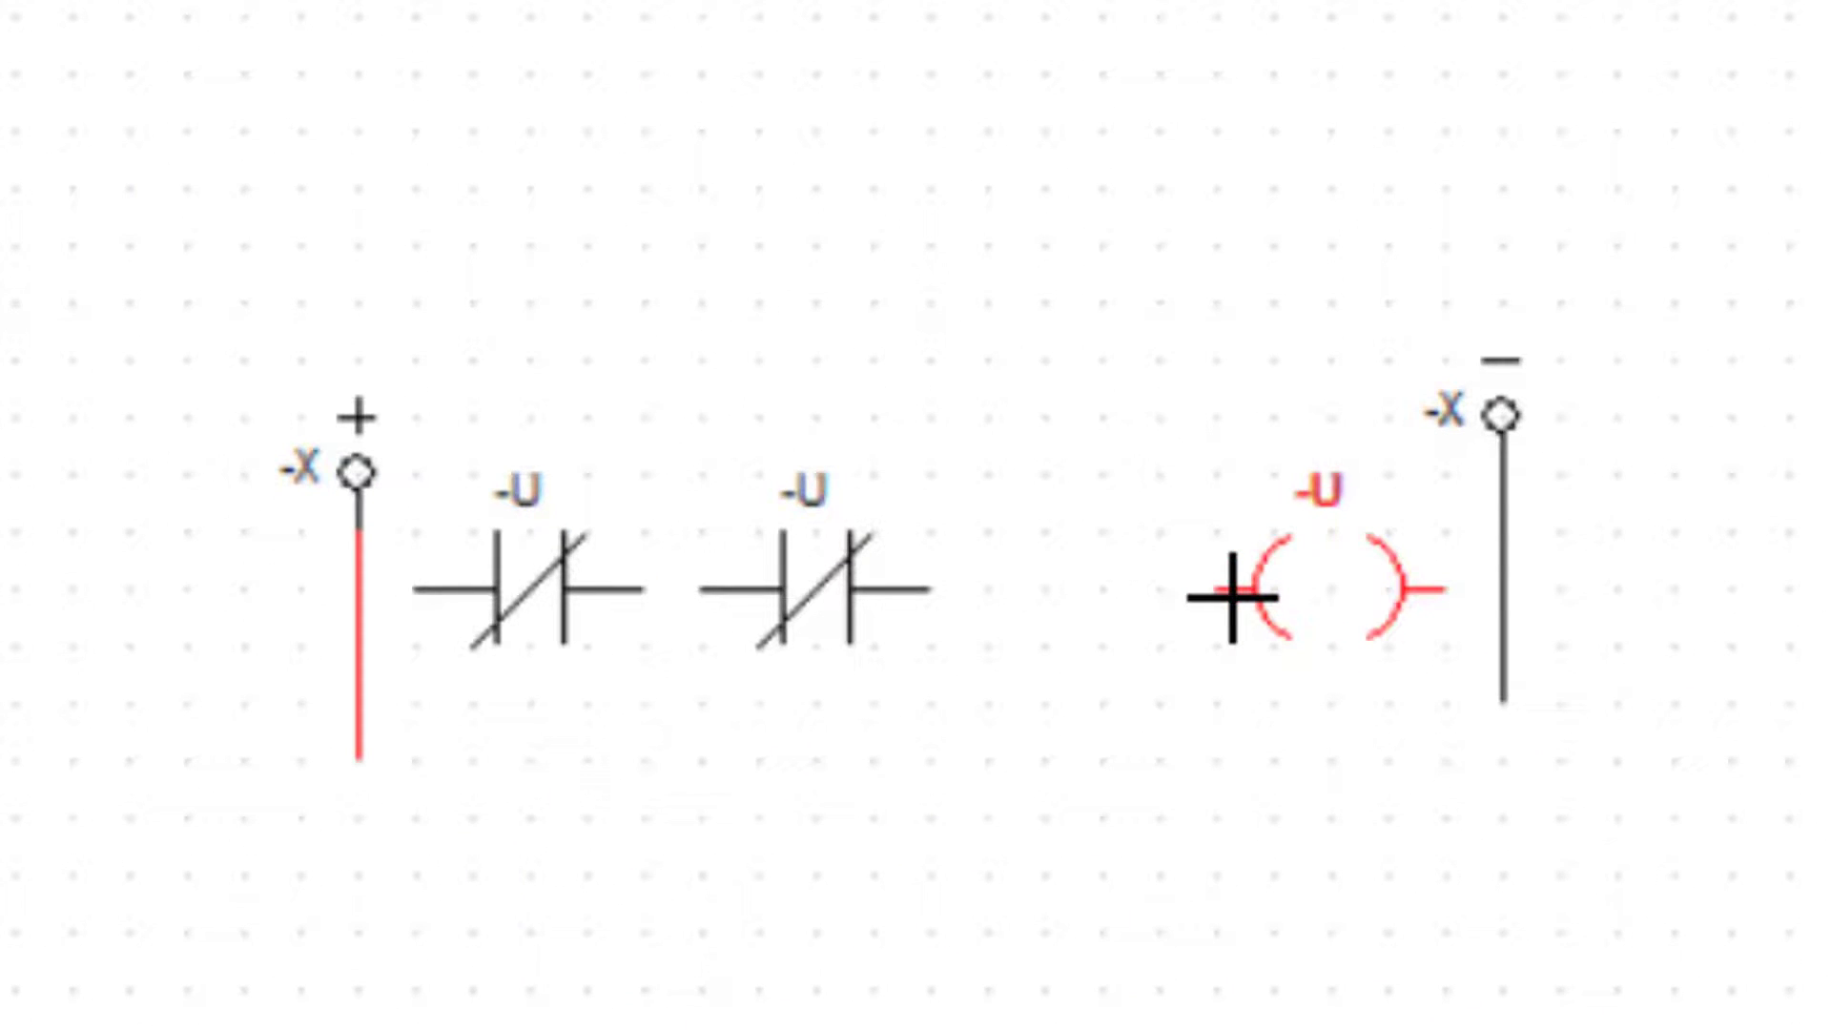
left_click(1233, 597)
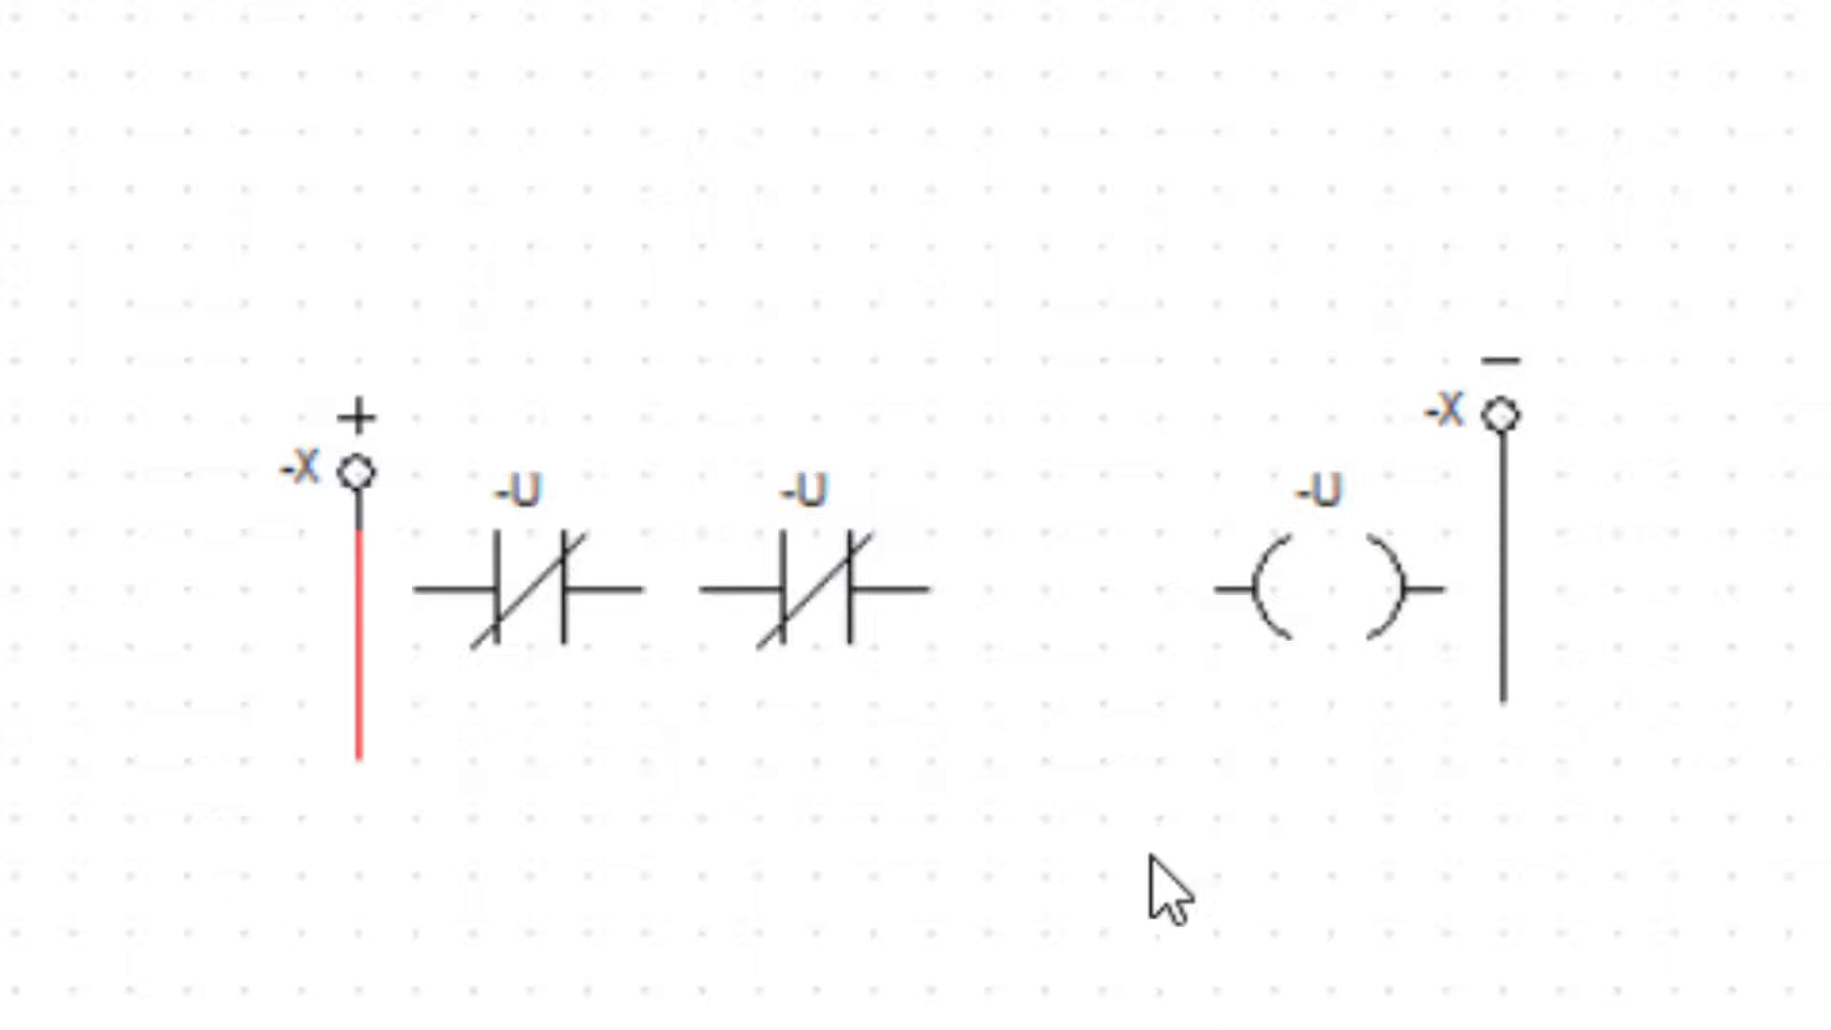
- Name the two normally closed contacts I1 and I3, and name the Assign coil Q3
double_click(555, 608)
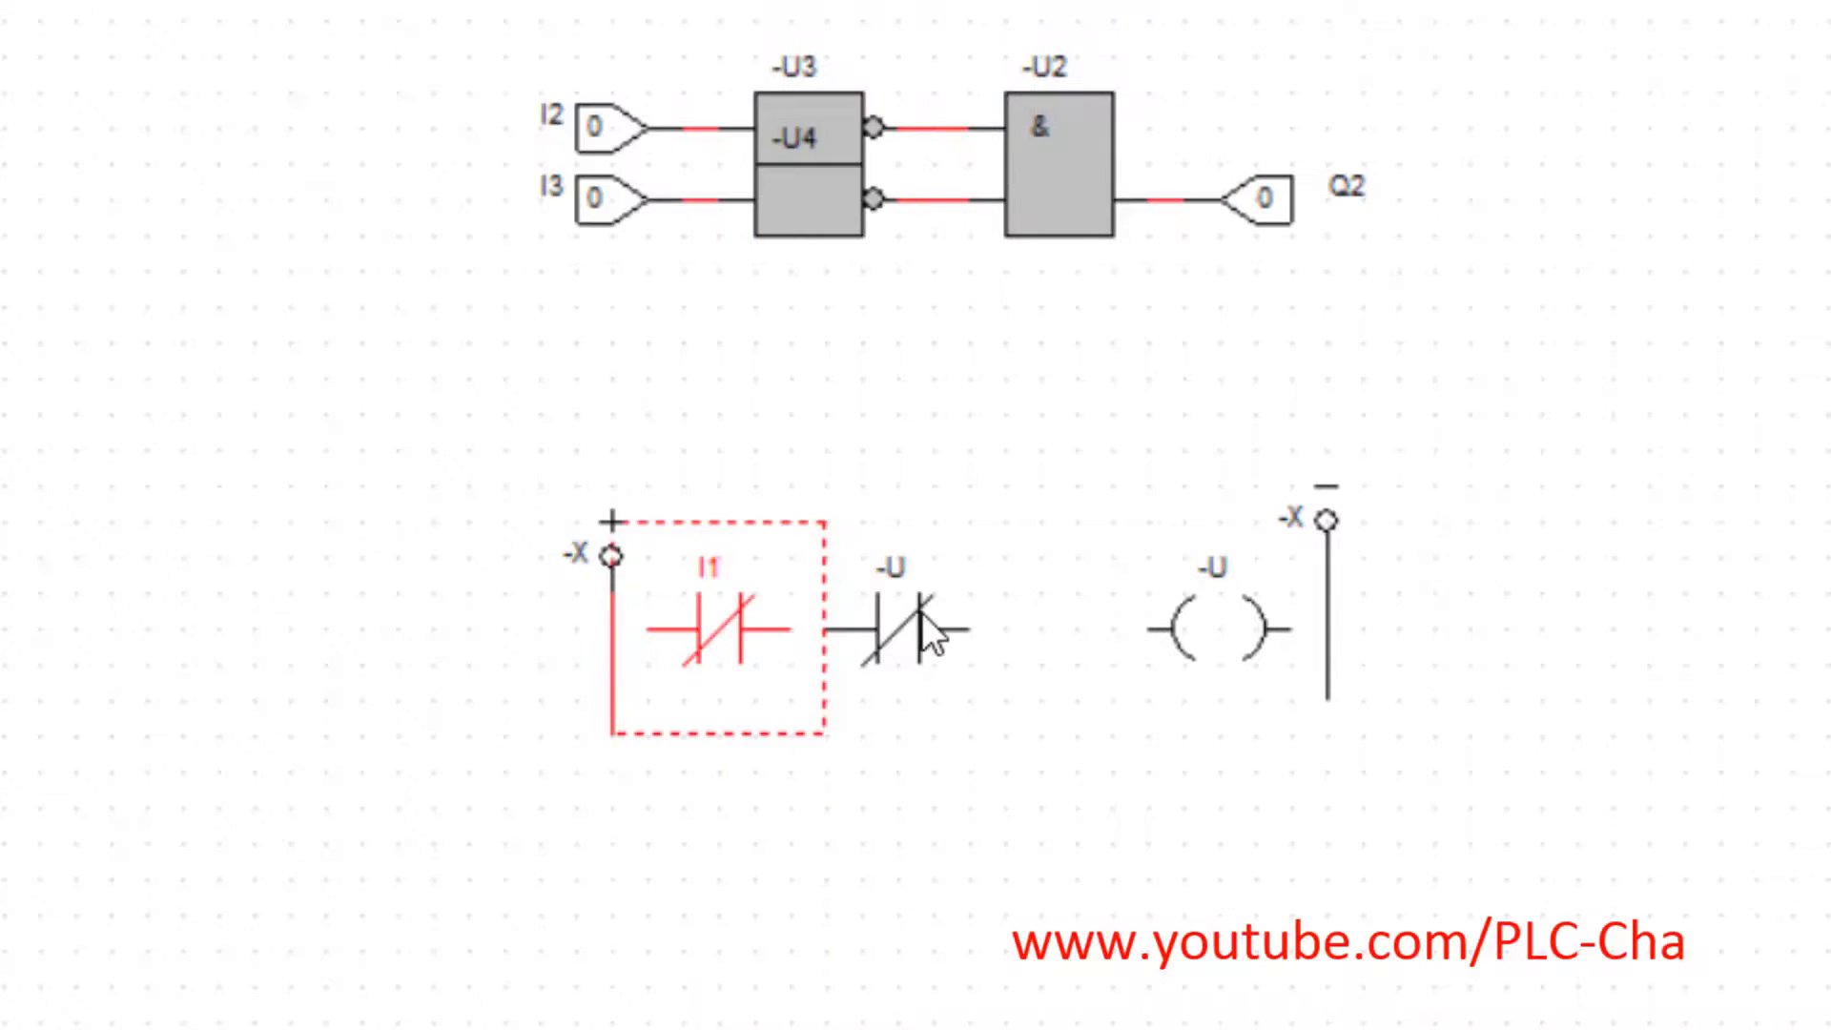
double_click(911, 615)
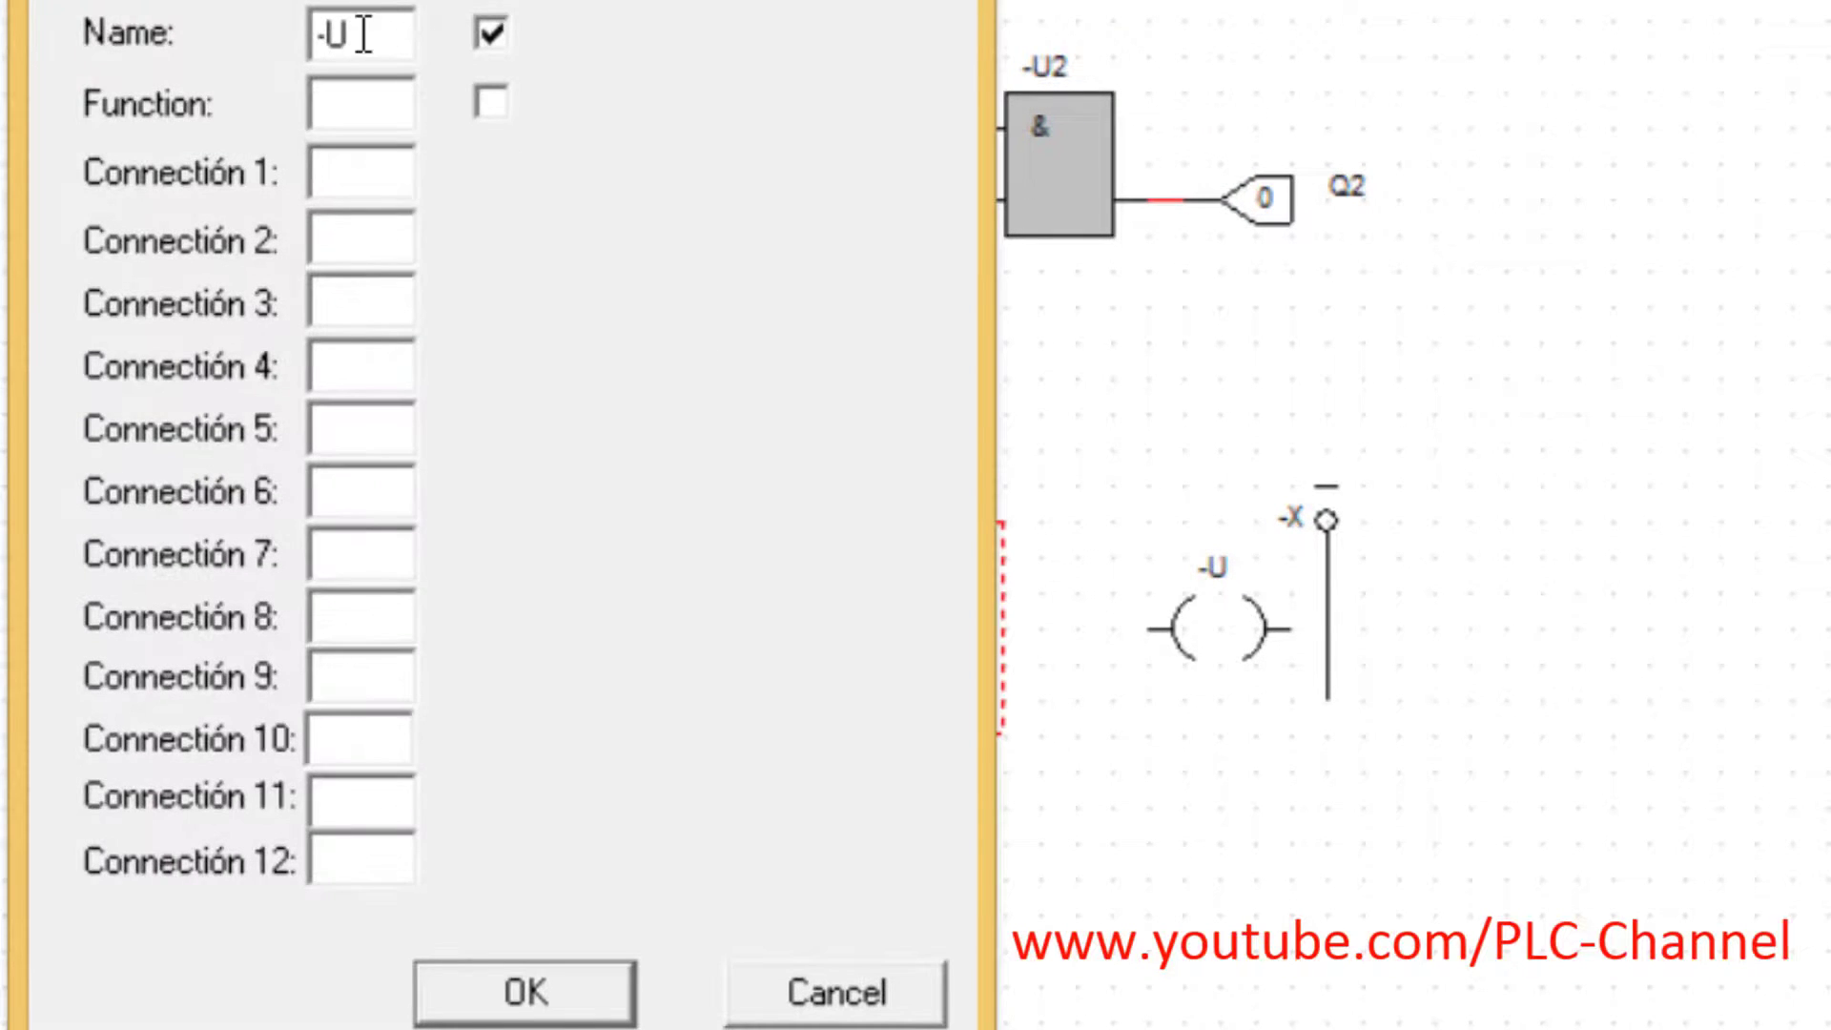
left_click_drag(363, 35, 254, 42)
type("I3")
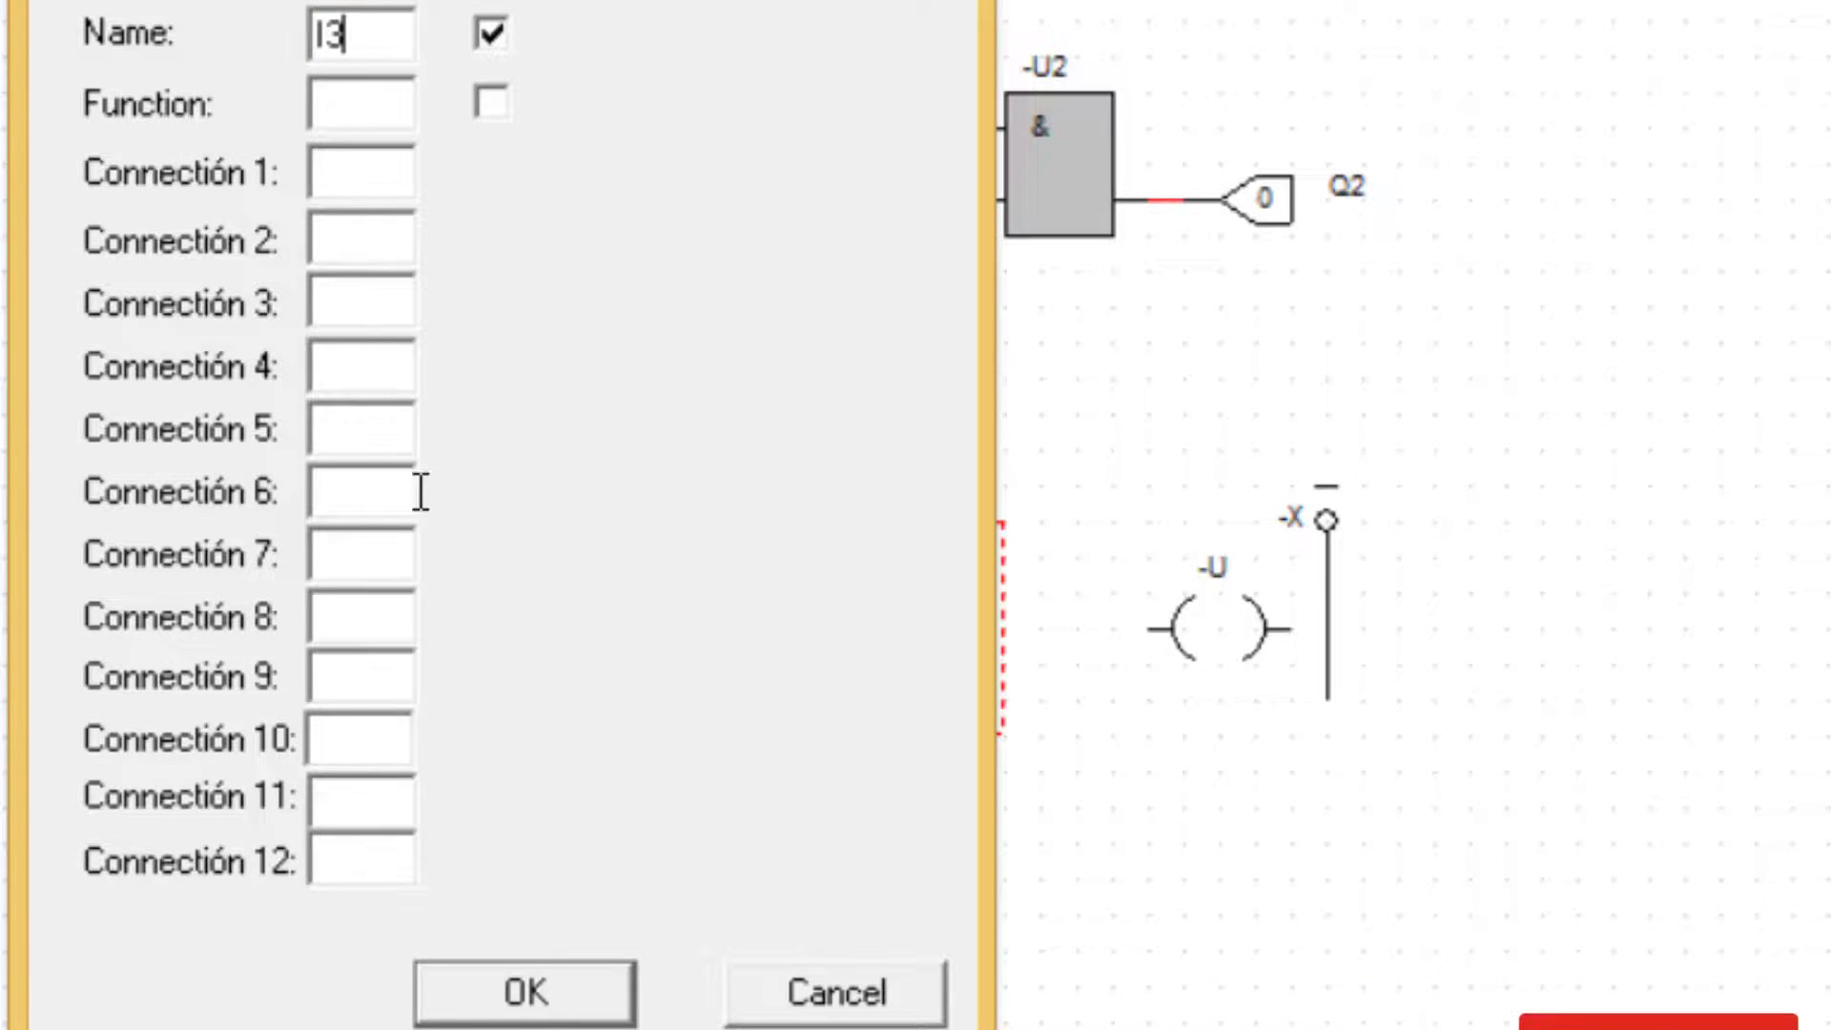
left_click(520, 991)
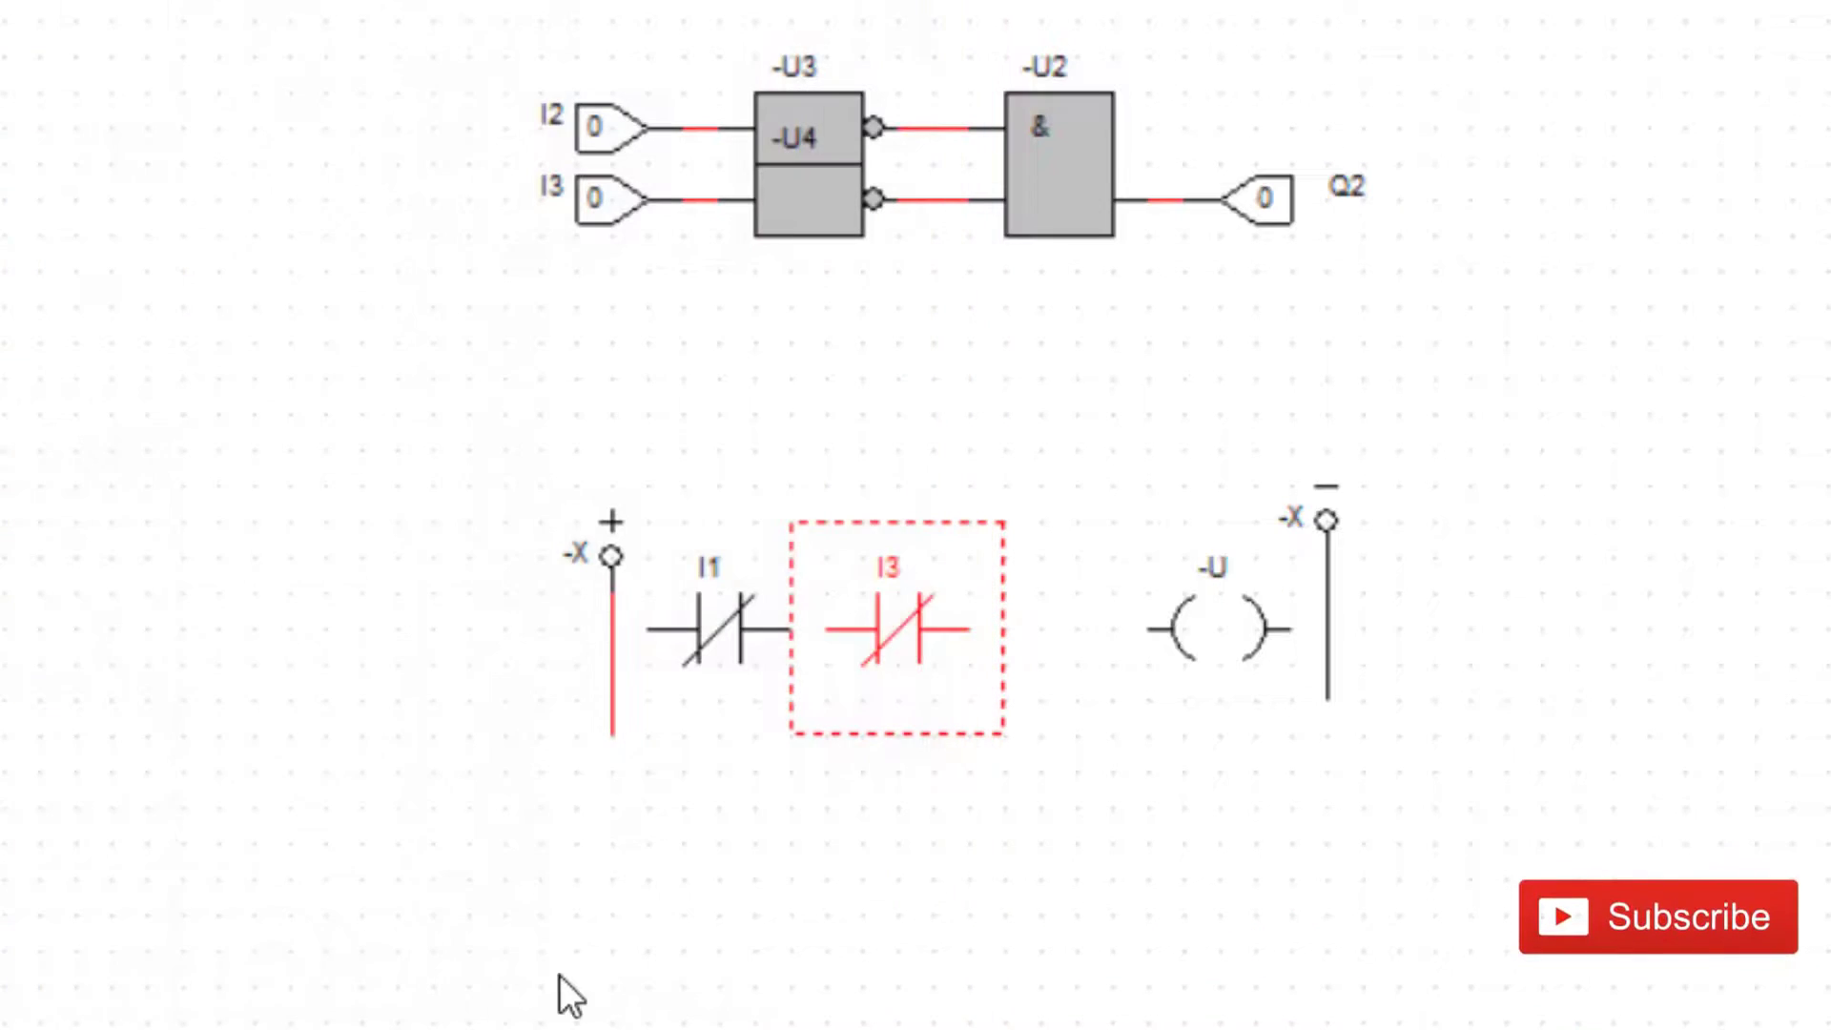
double_click(1226, 569)
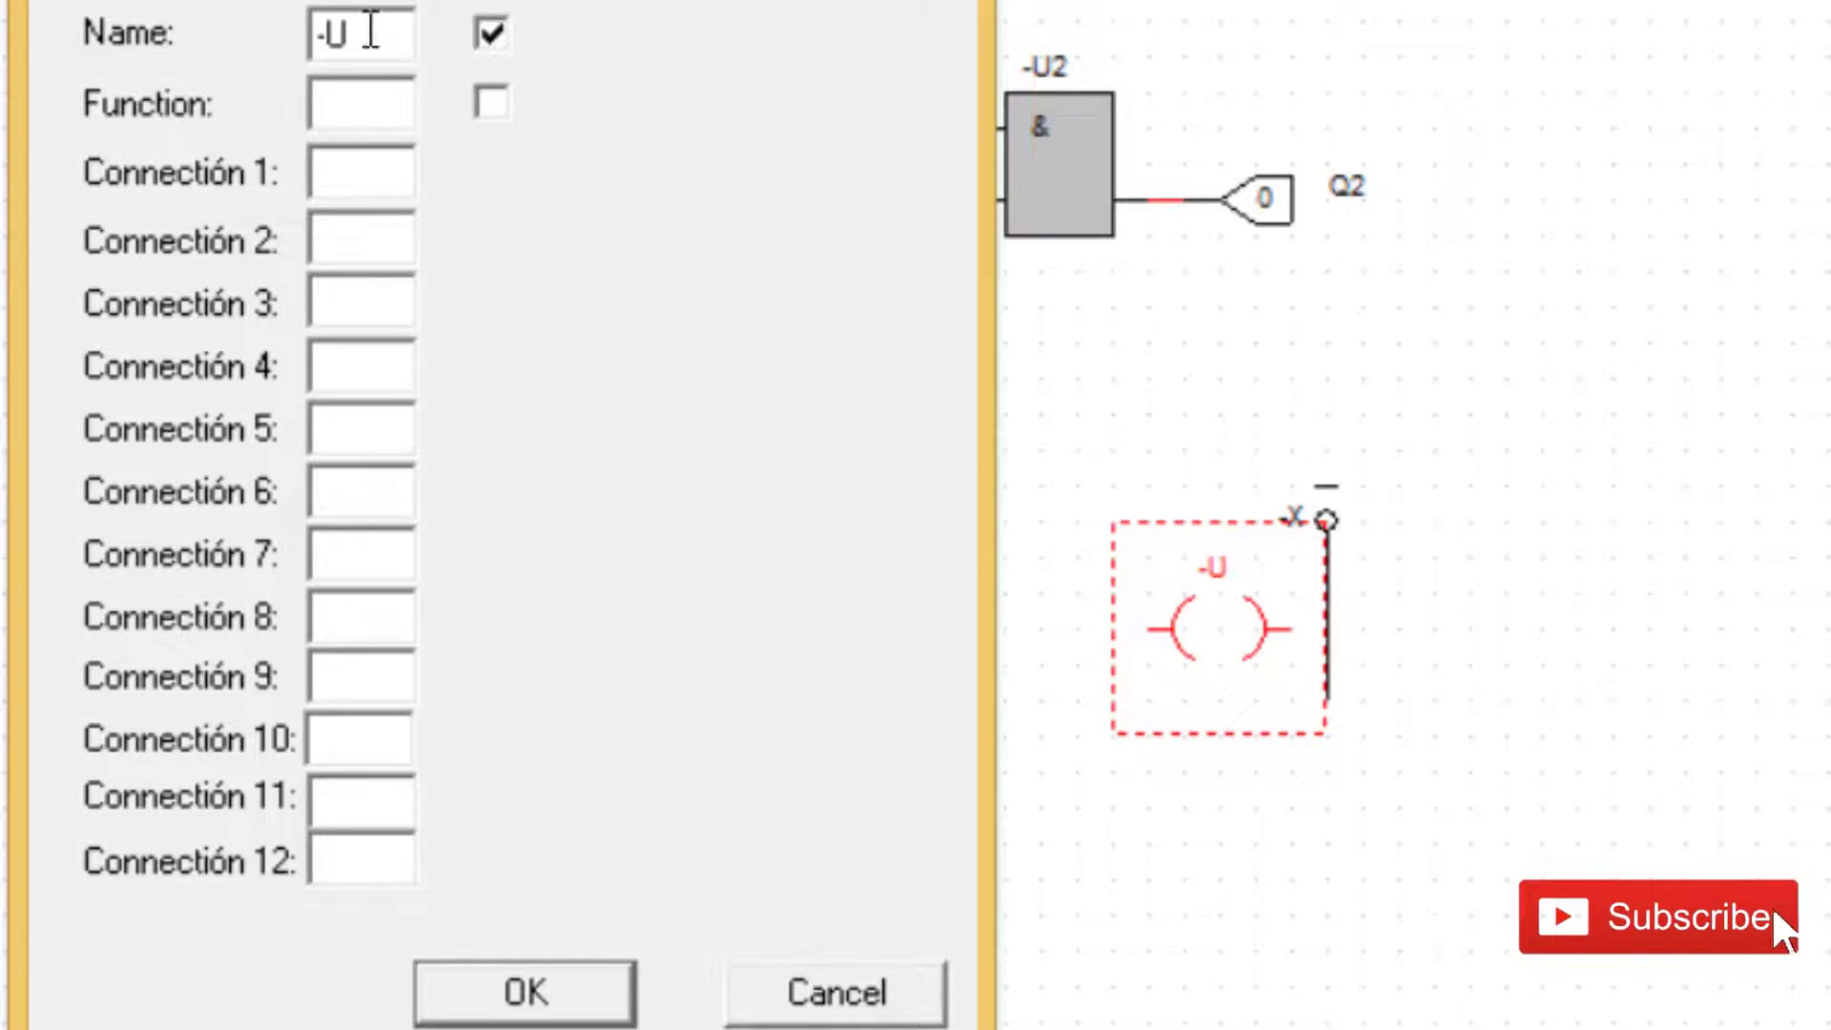
left_click_drag(370, 31, 286, 43)
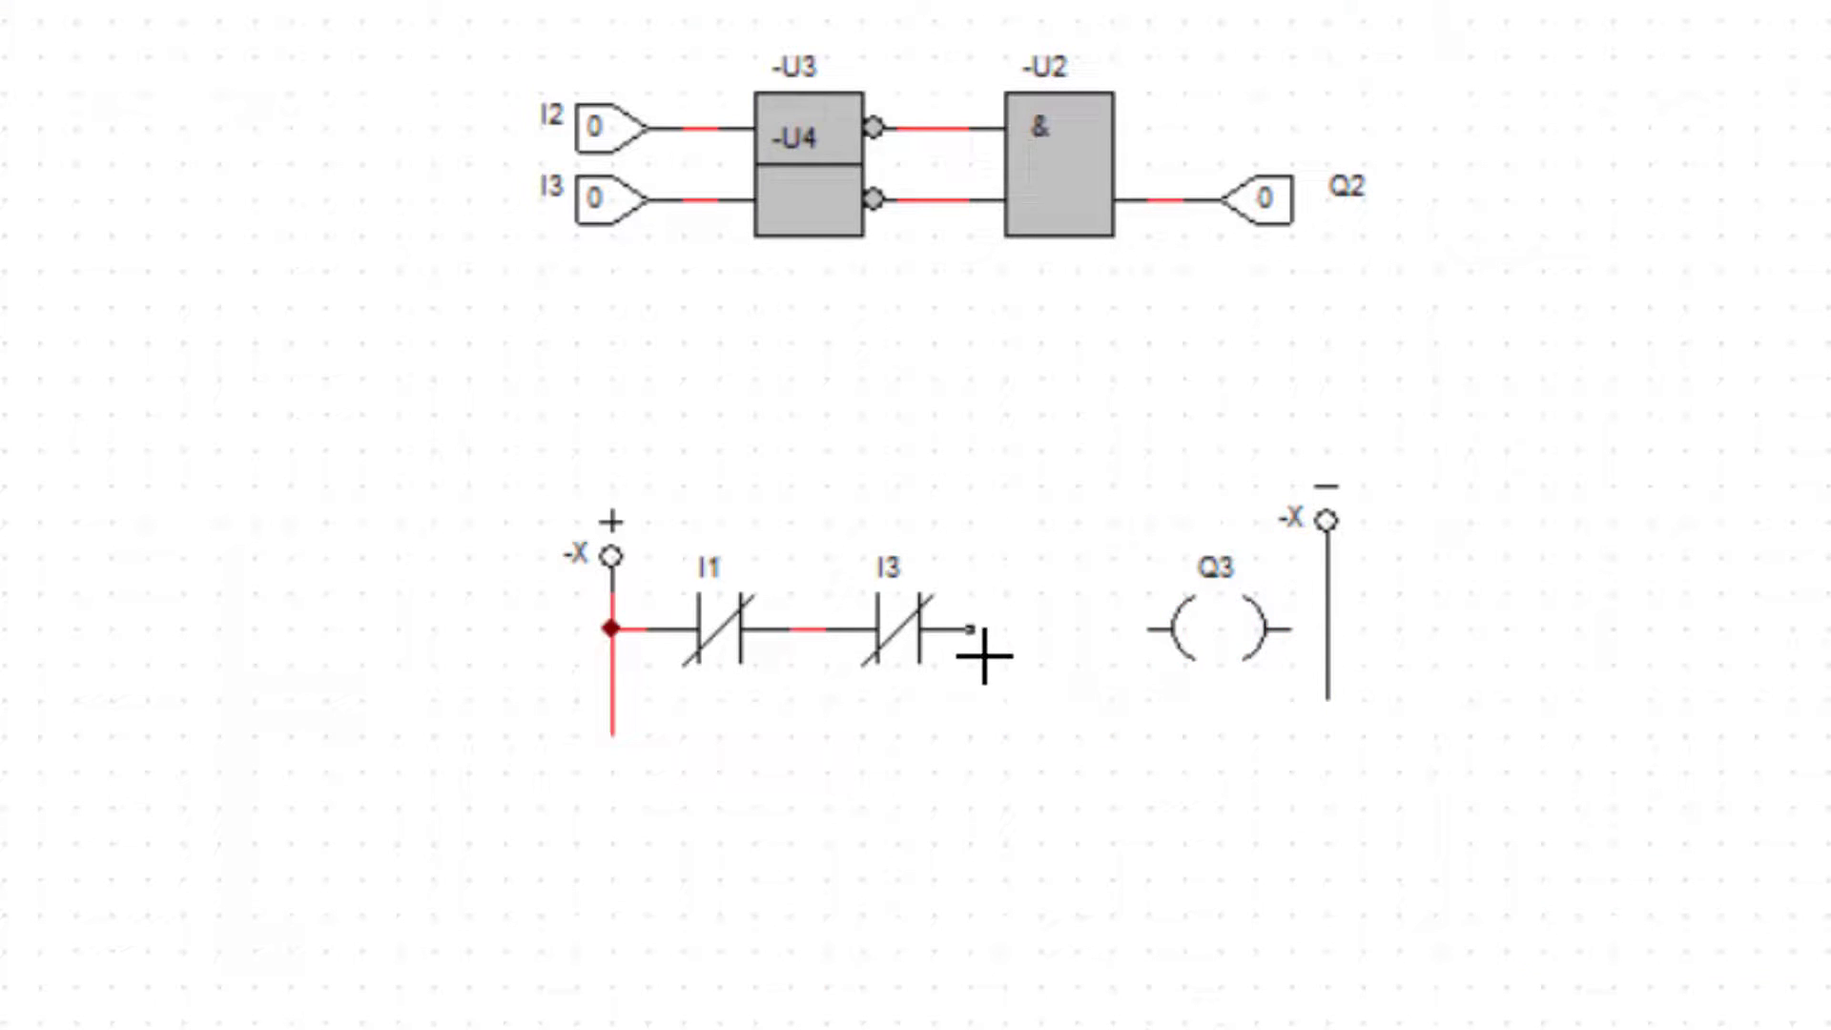